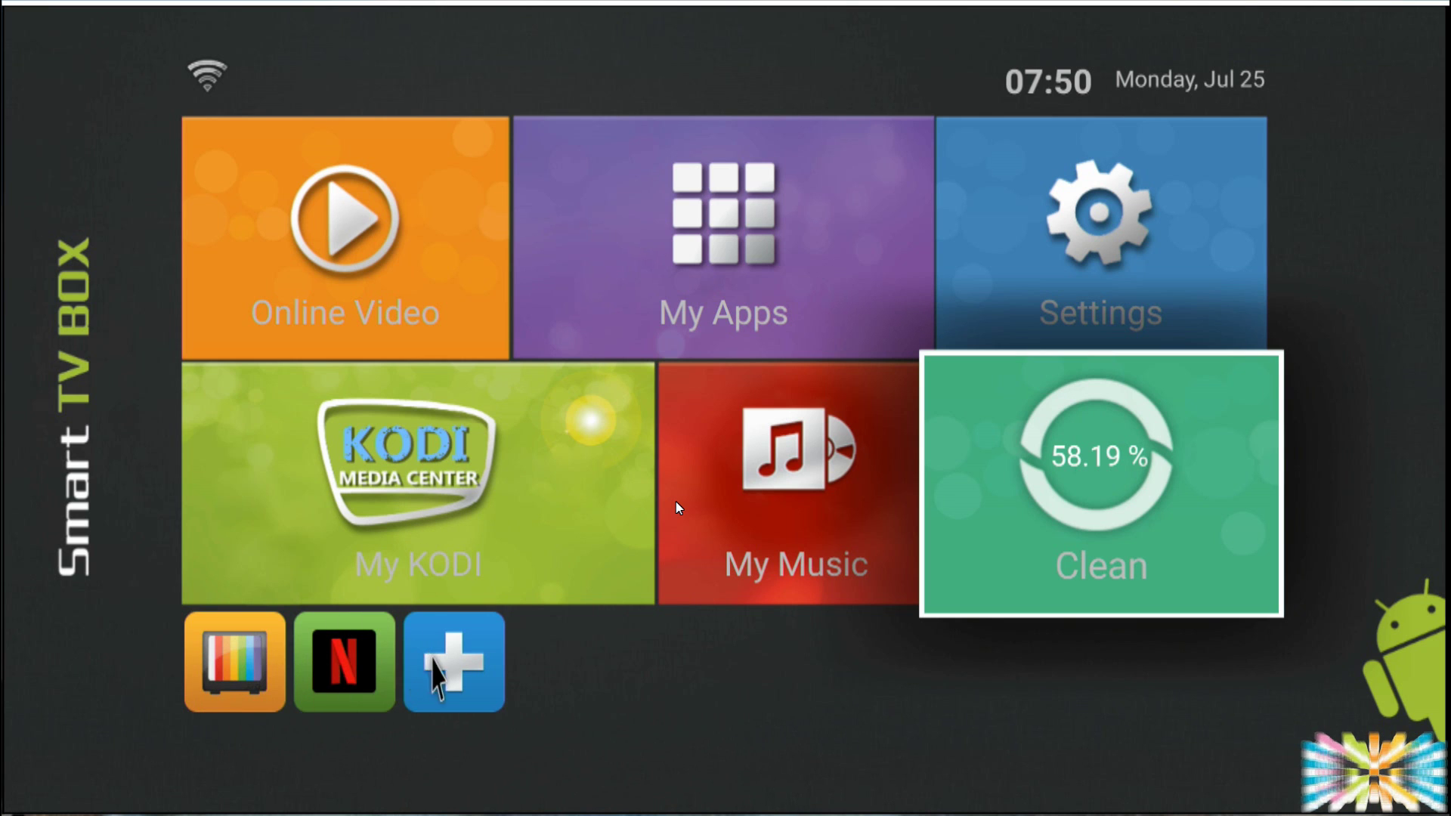
Step: Add Google Settings to the home-screen shortcuts
{"action": "left_click", "coordinate": [435, 665]}
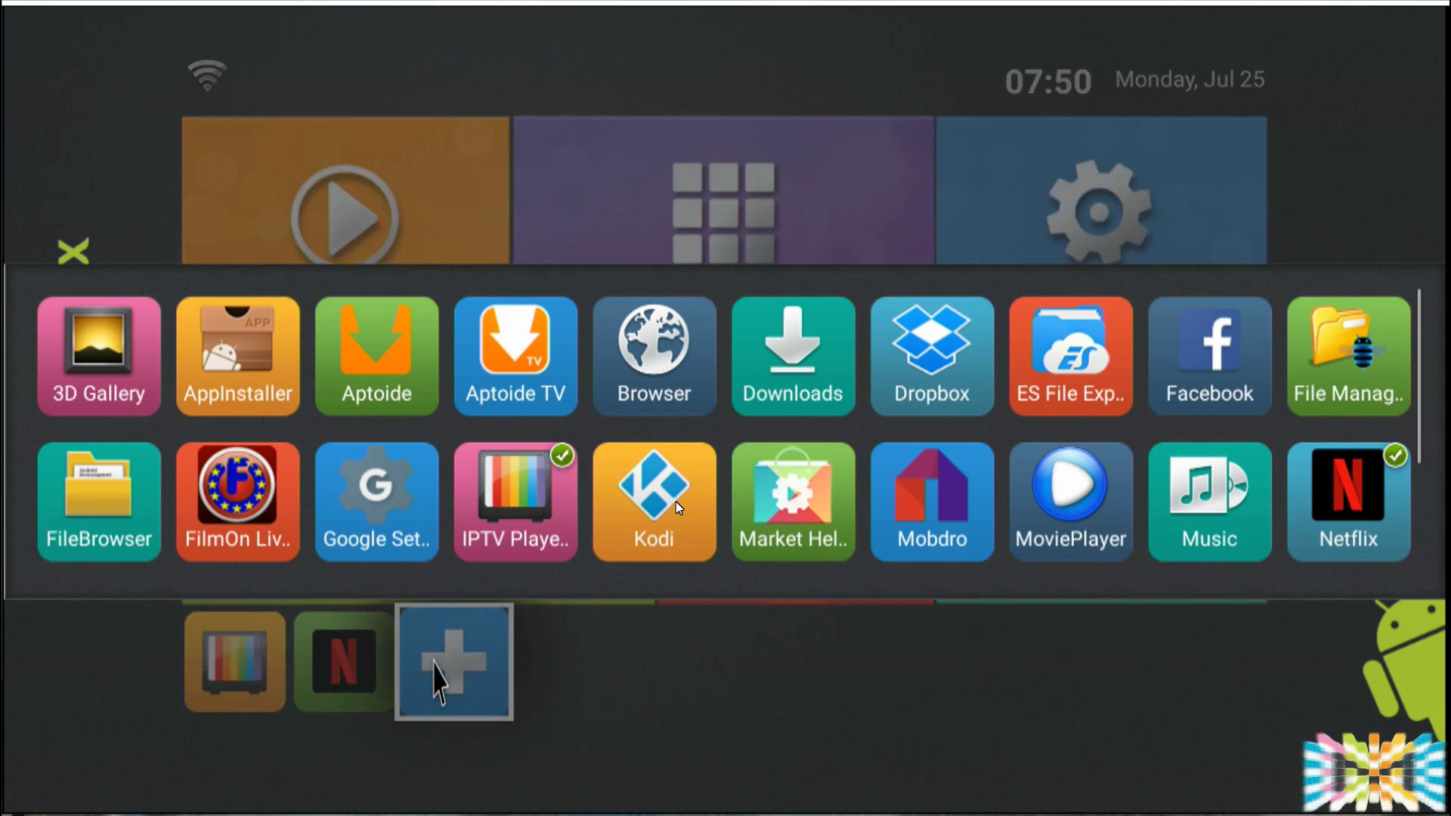
{"action": "left_click", "coordinate": [408, 522]}
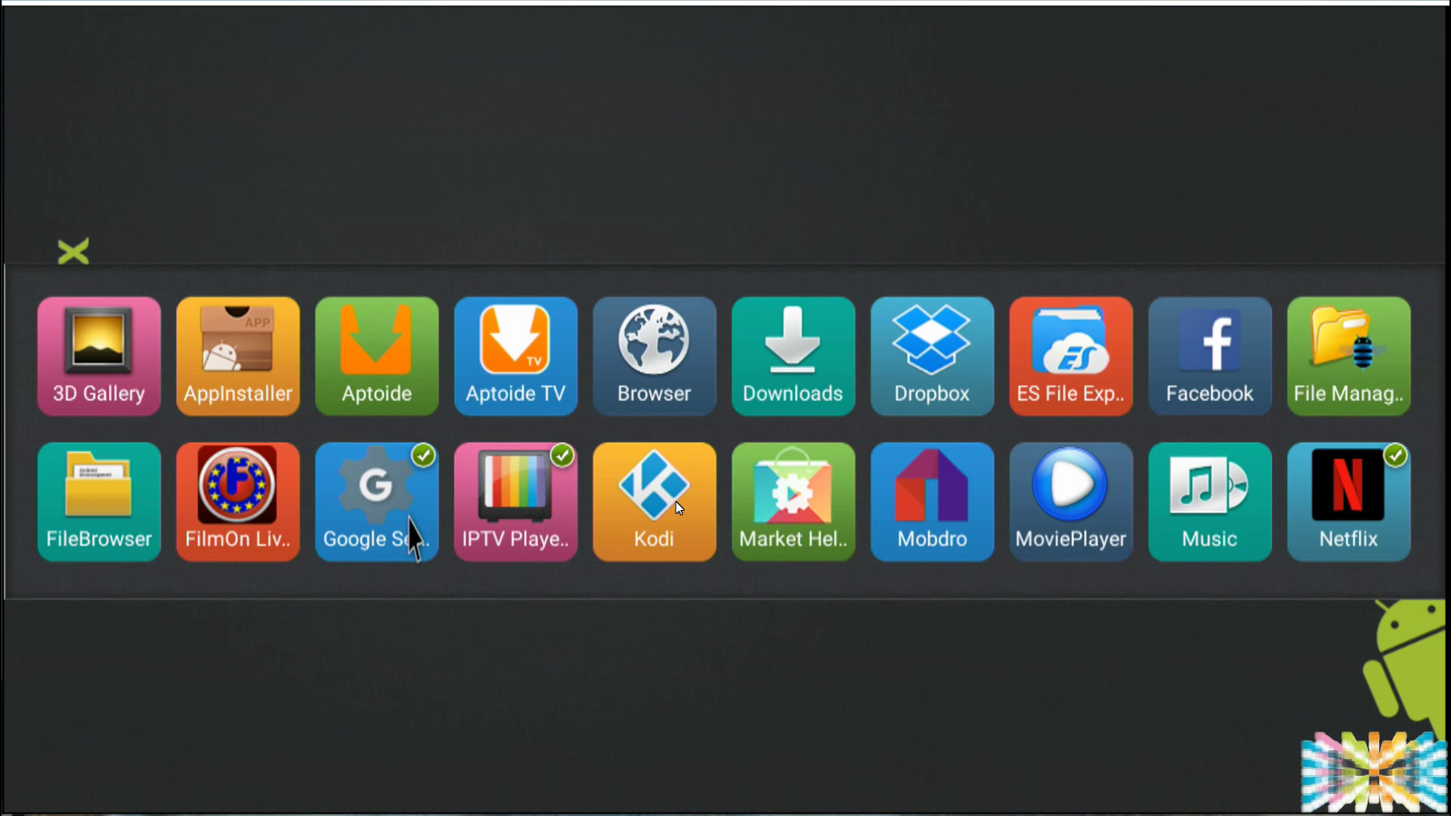
{"action": "right_click", "coordinate": [810, 514]}
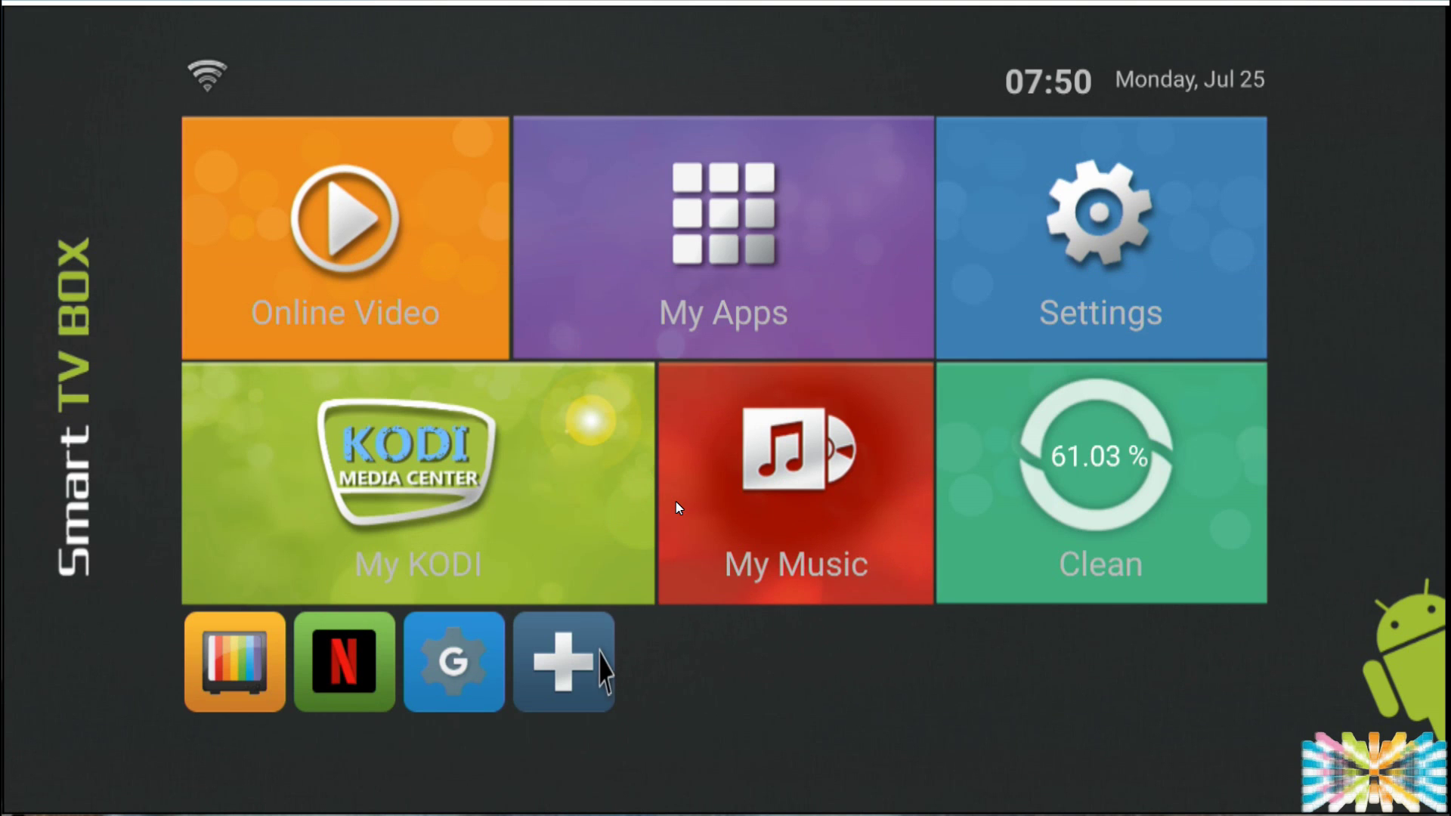
Step: Remove IPTV Player from the home-screen shortcuts
{"action": "left_click", "coordinate": [597, 673]}
{"action": "left_click", "coordinate": [551, 558]}
{"action": "right_click", "coordinate": [560, 691]}
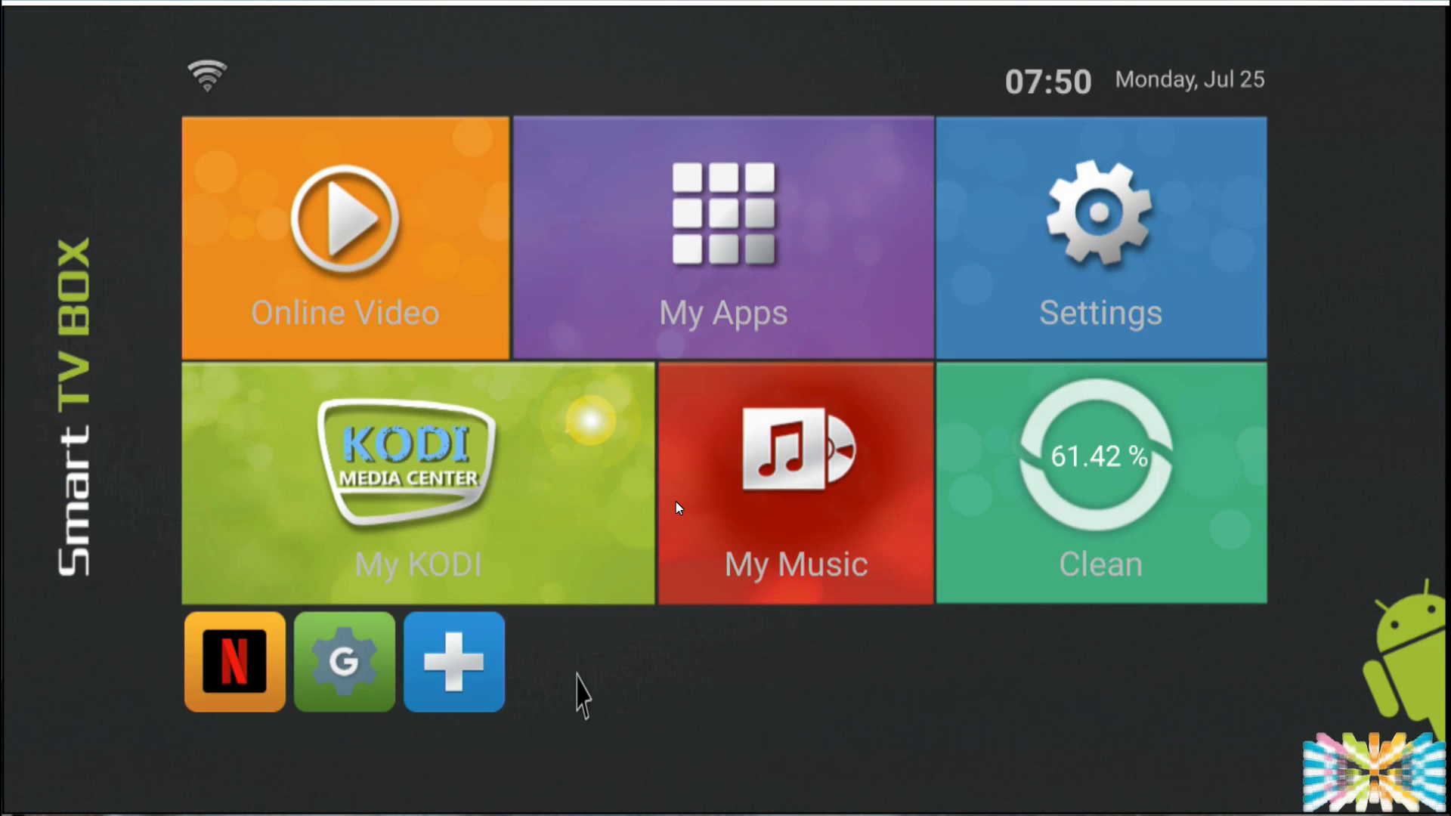
{"action": "left_click", "coordinate": [725, 525]}
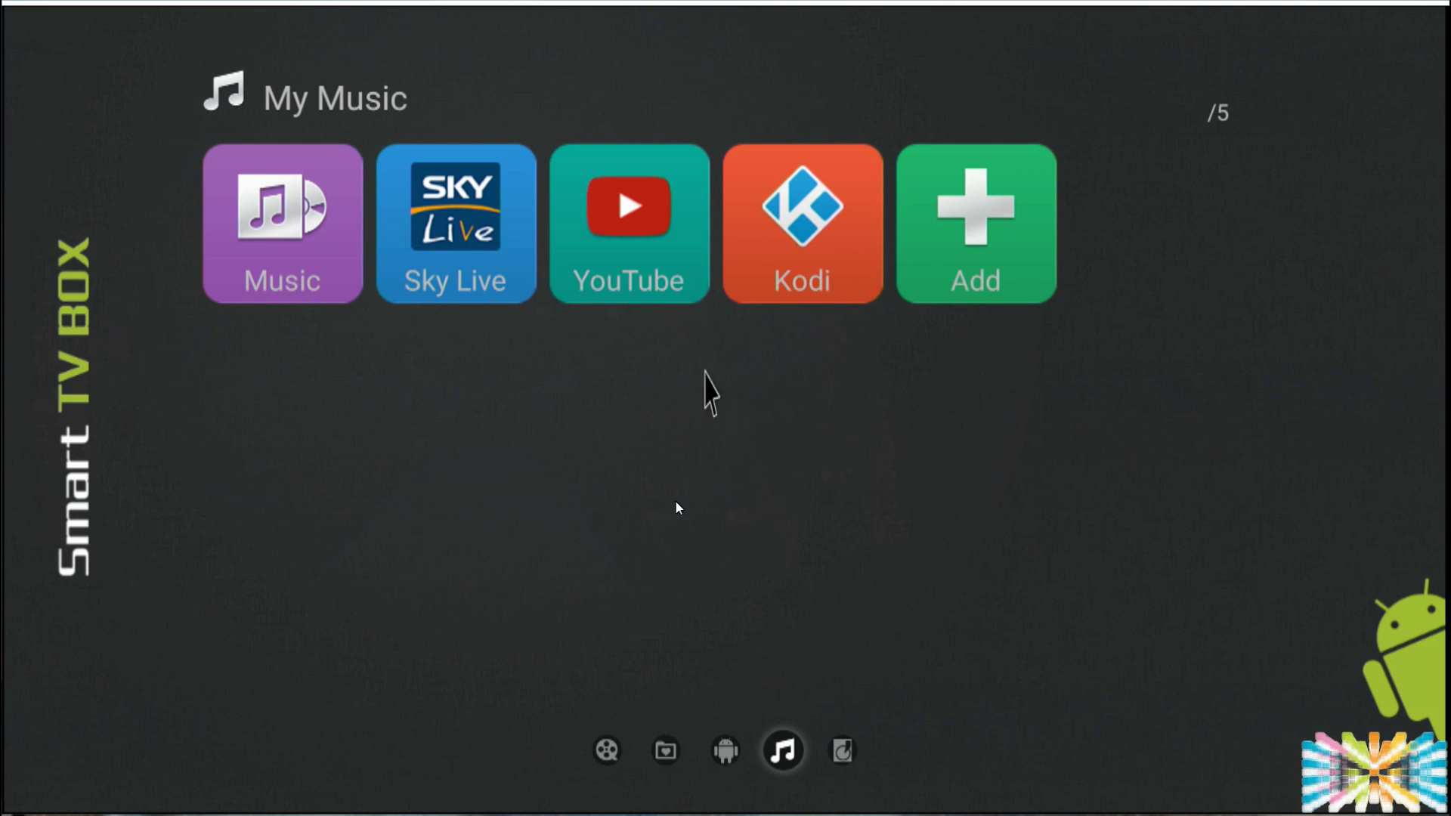
Step: Put MoviePlayer on the My Music page and go back to the home screen
{"action": "left_click", "coordinate": [1014, 236]}
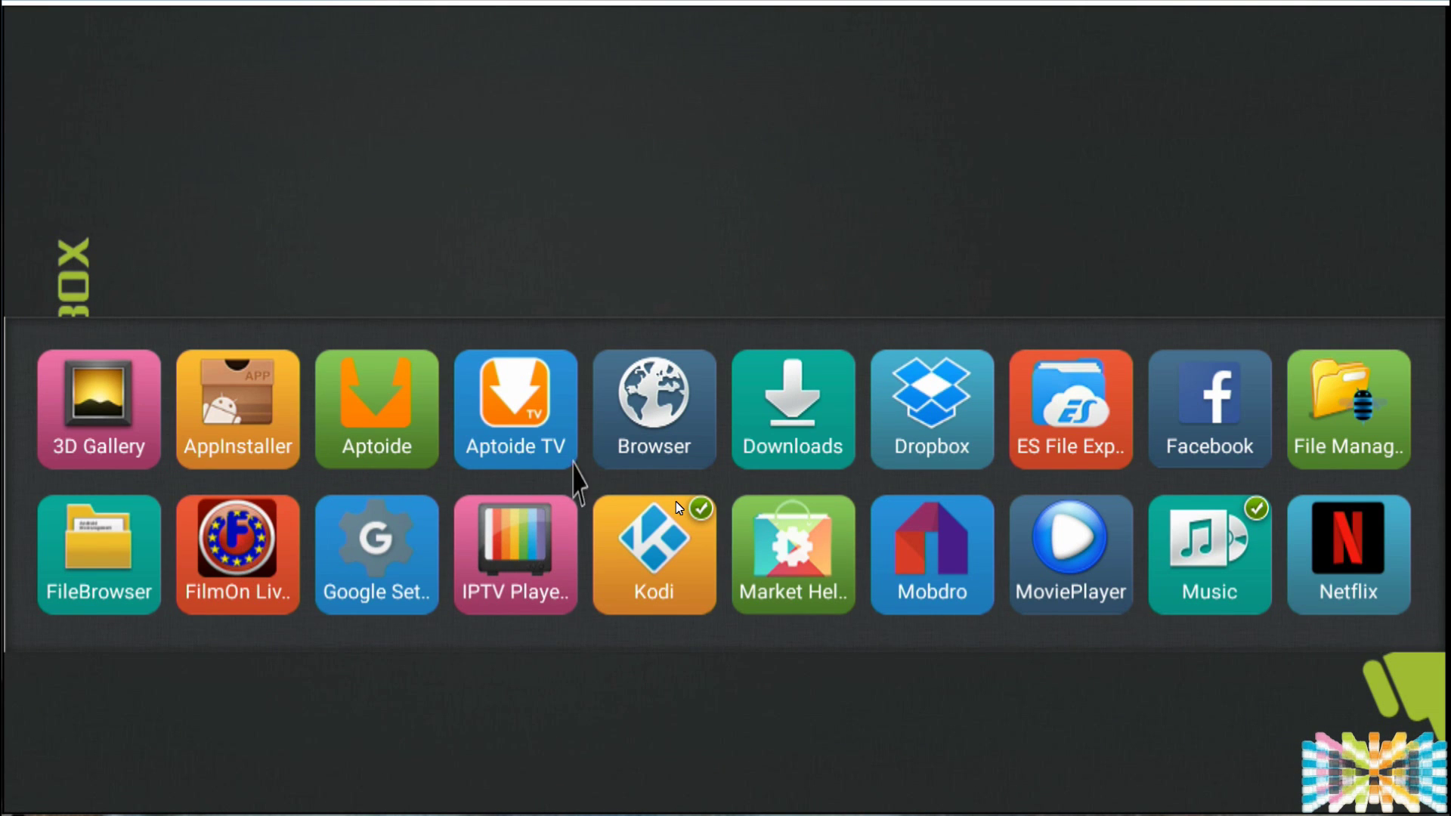
{"action": "left_click", "coordinate": [1089, 584]}
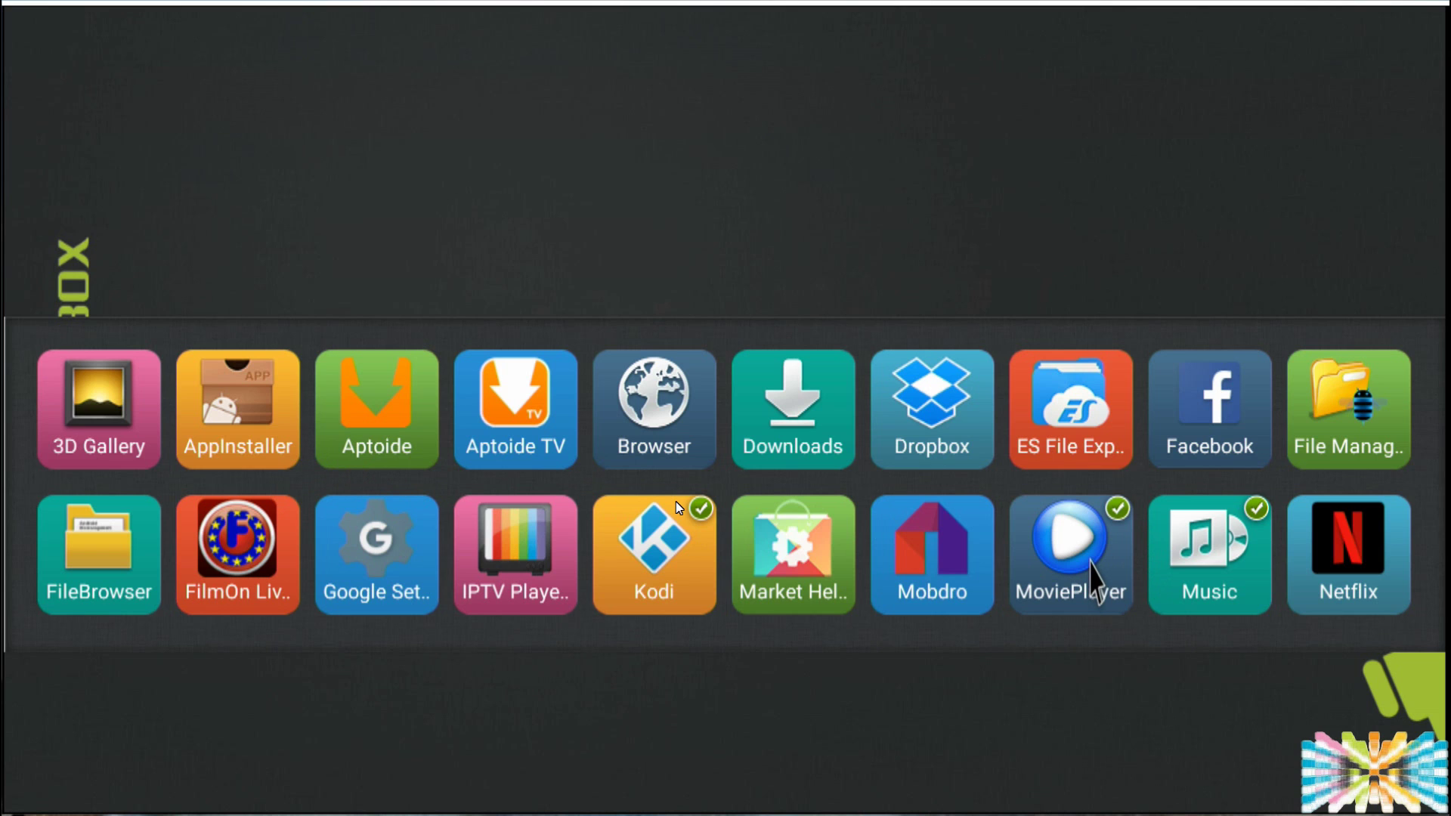
{"action": "key", "text": "Escape"}
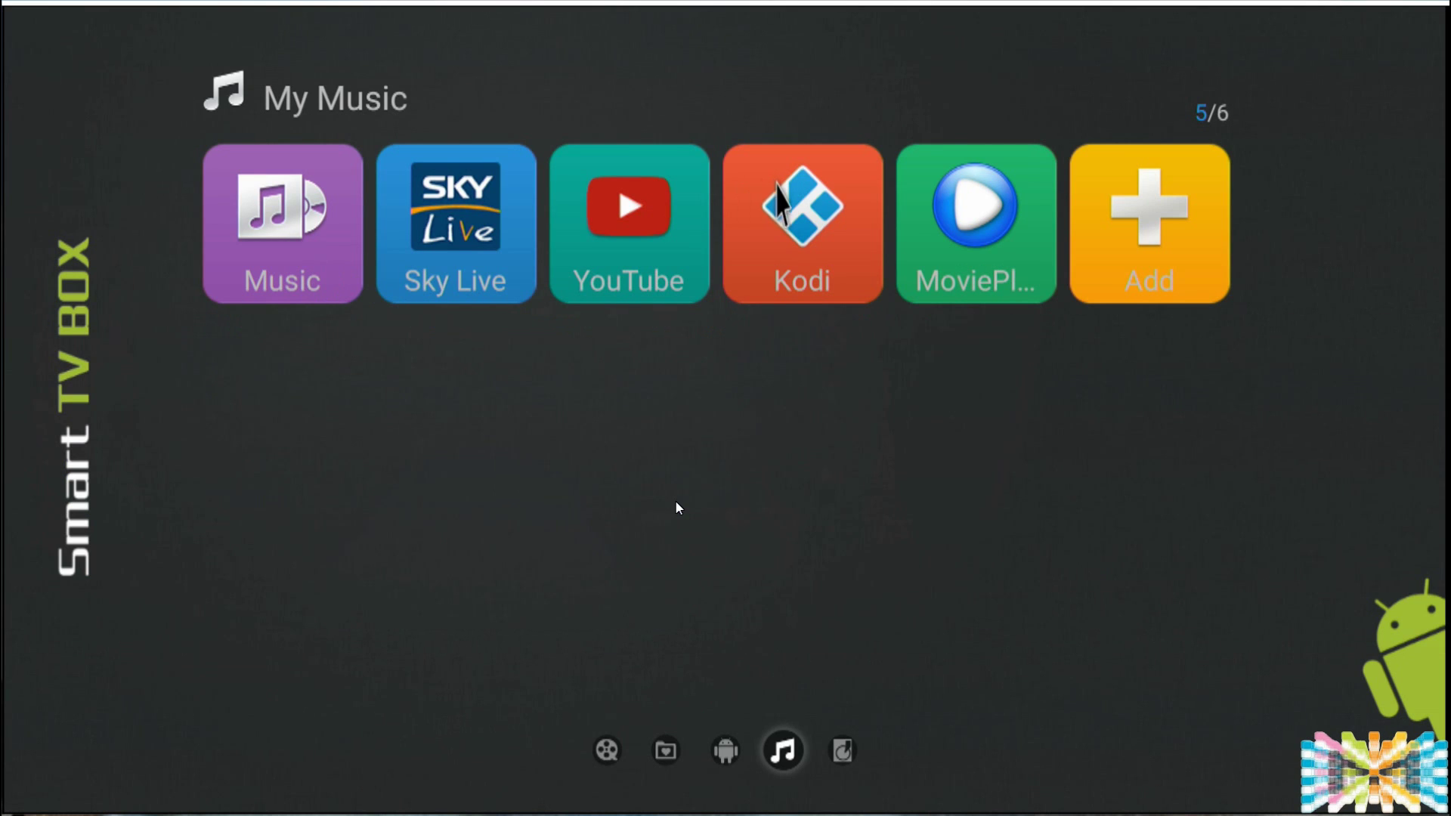
{"action": "key", "text": "Escape"}
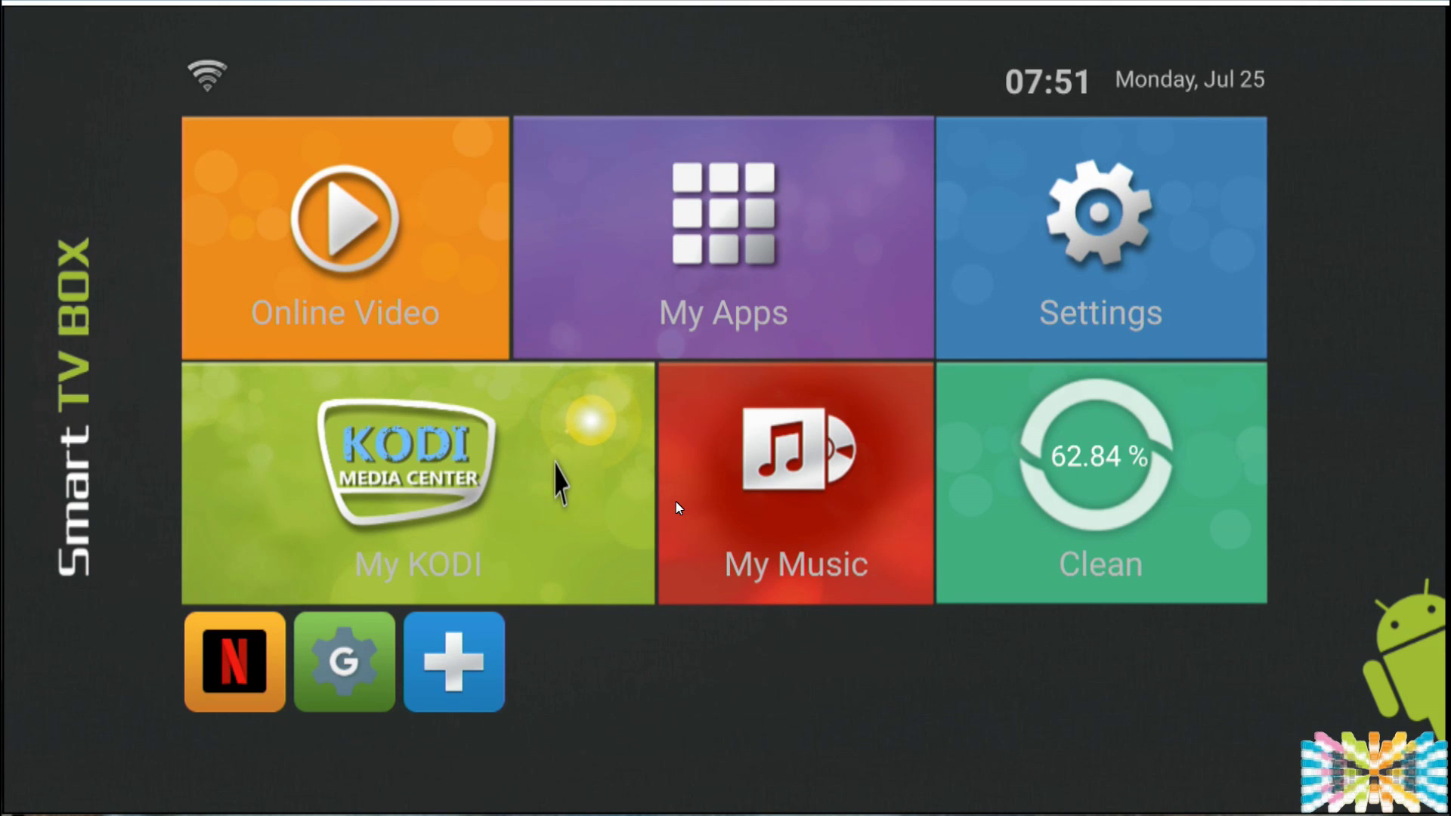
{"action": "left_click", "coordinate": [441, 289]}
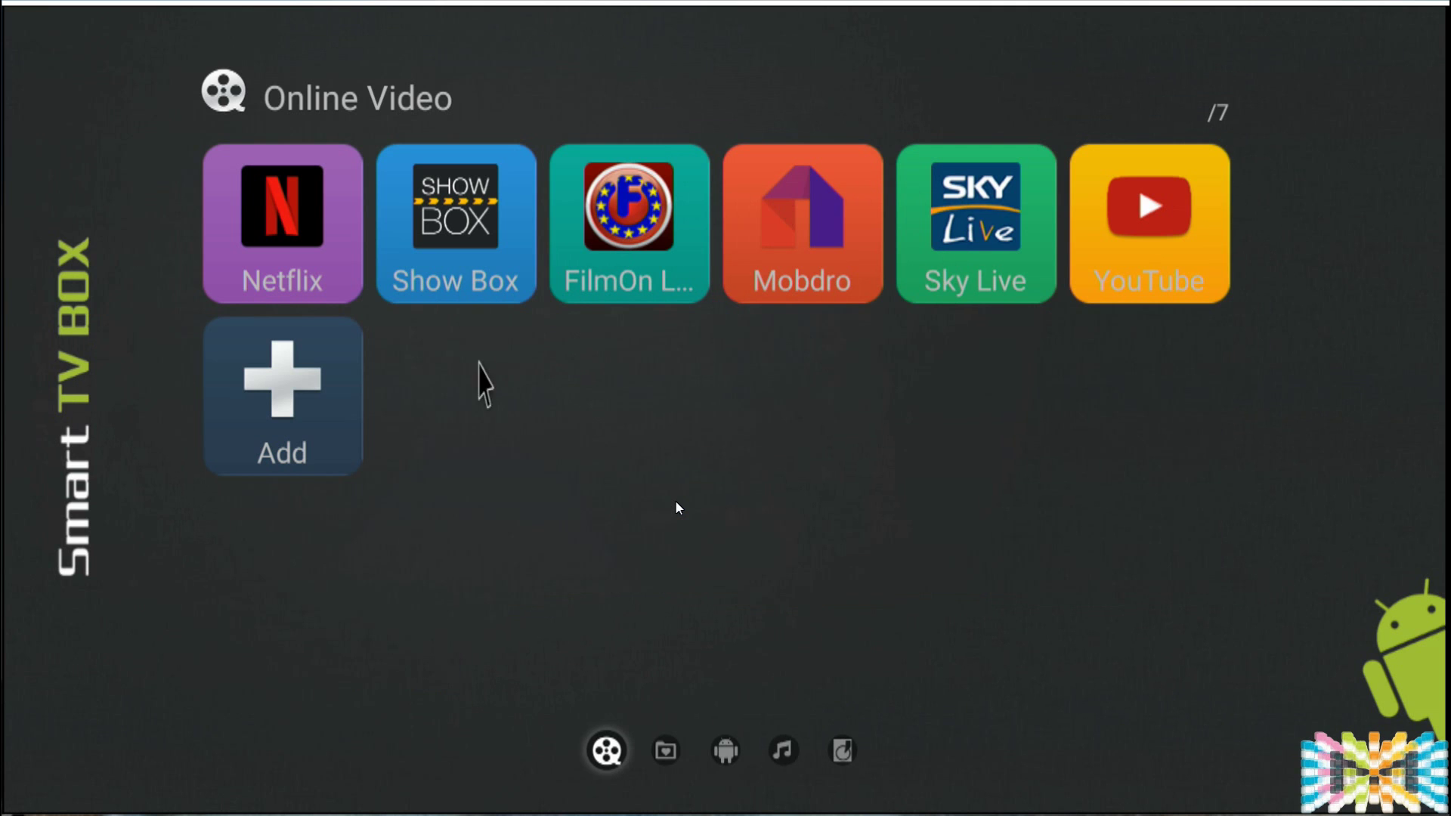
Step: Put Facebook on the Online Video page and go back to the home screen
{"action": "left_click", "coordinate": [303, 454]}
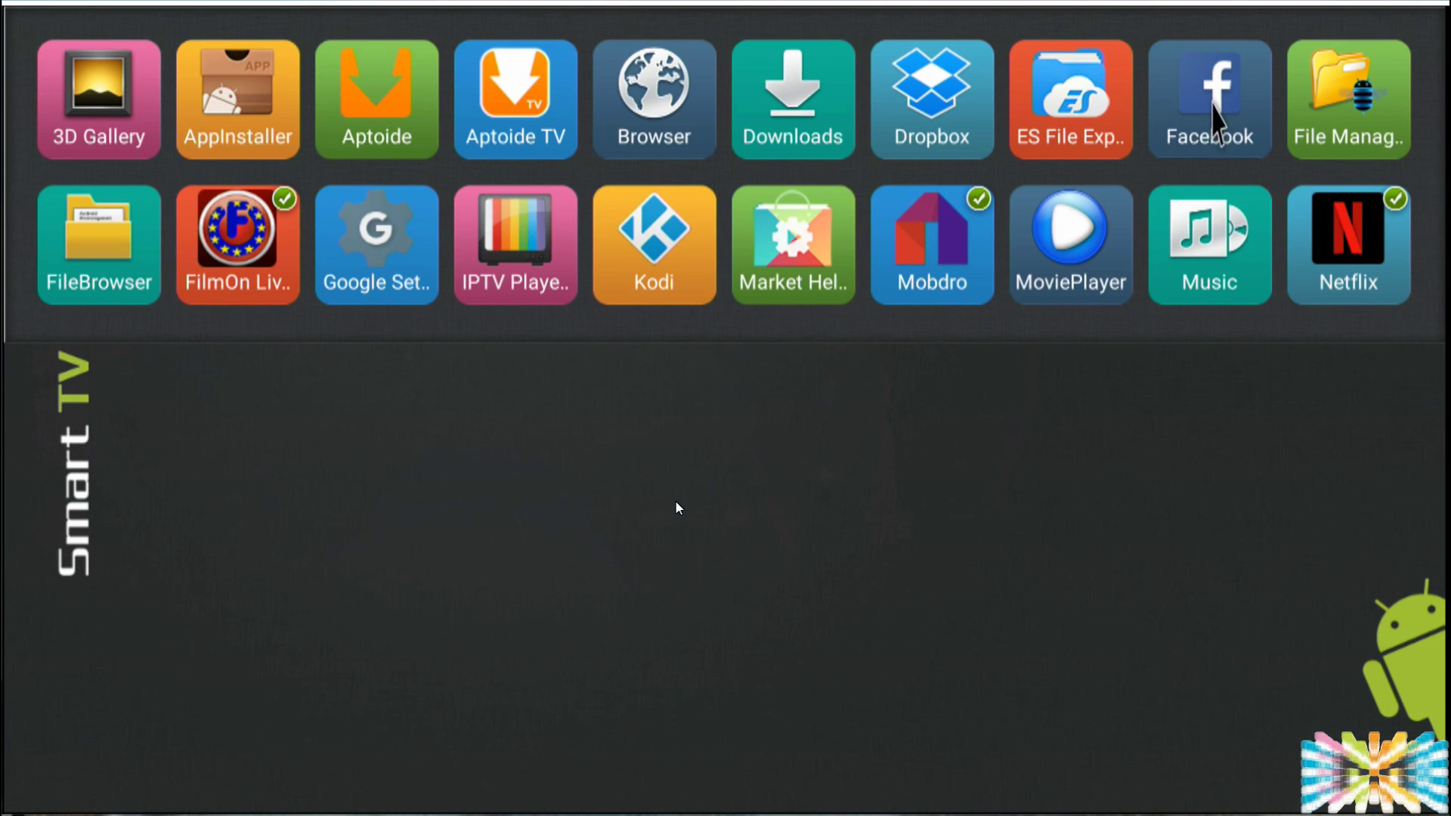
{"action": "left_click", "coordinate": [1214, 106]}
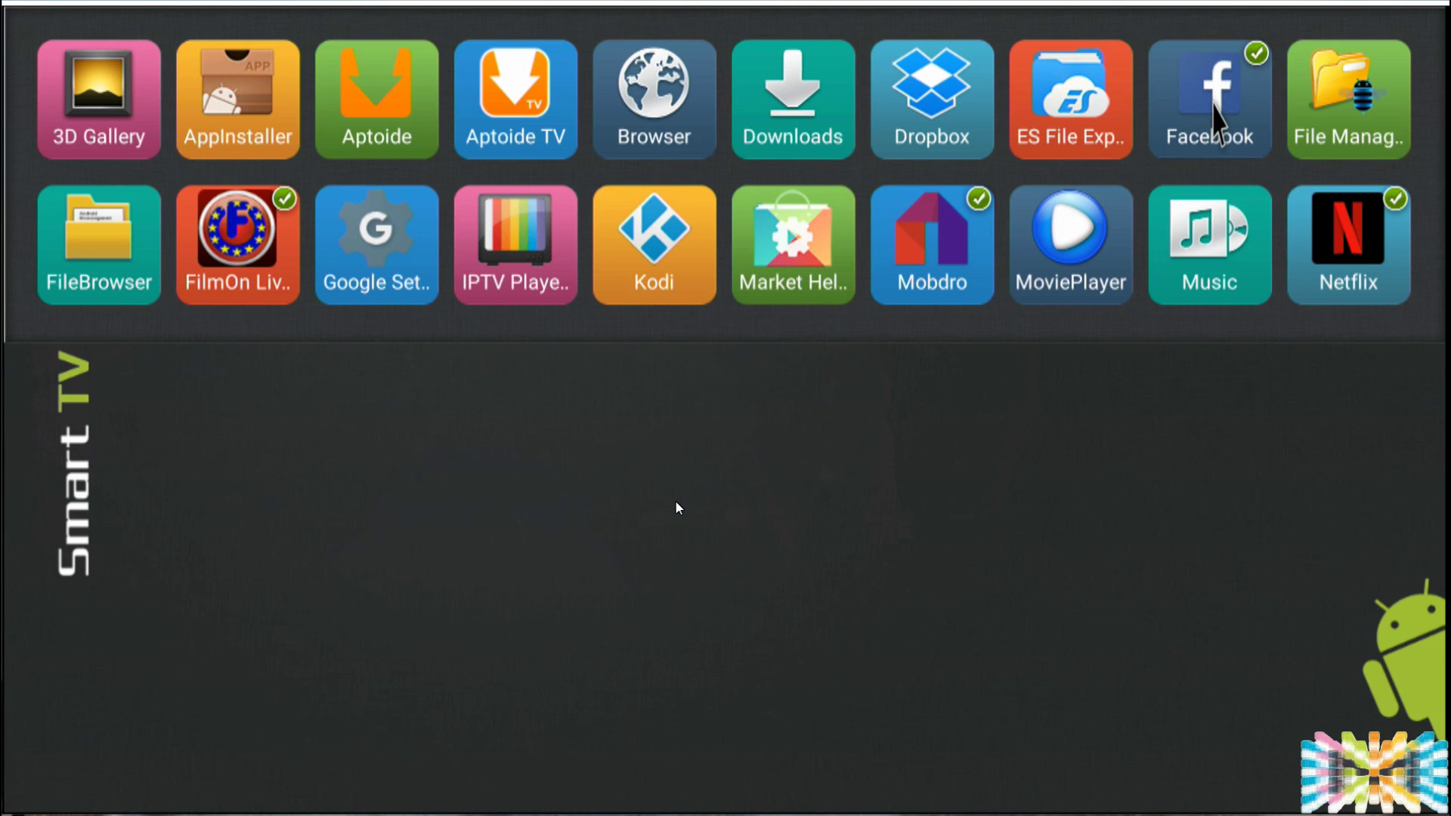
{"action": "key", "text": "Escape"}
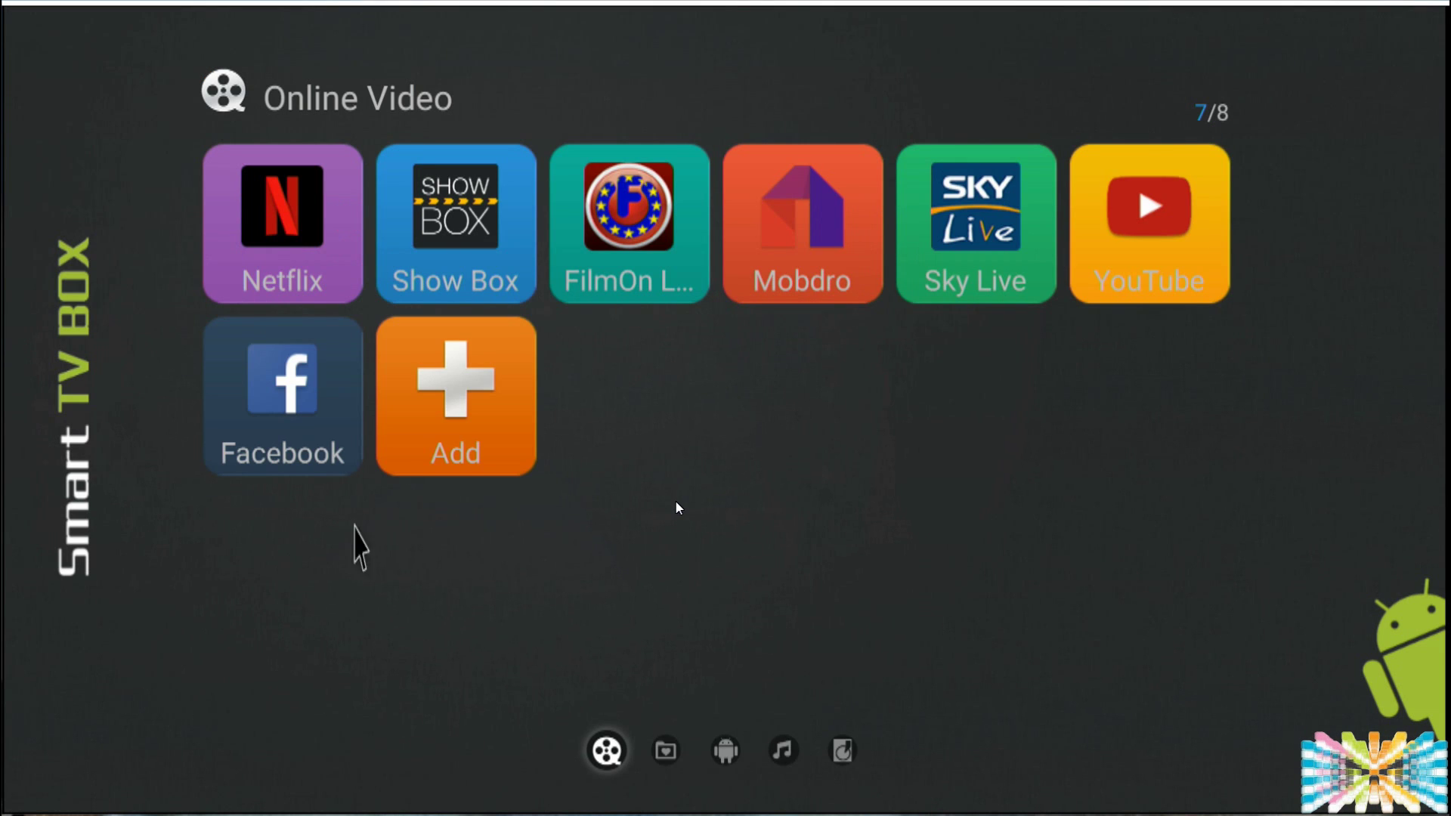
{"action": "key", "text": "Escape"}
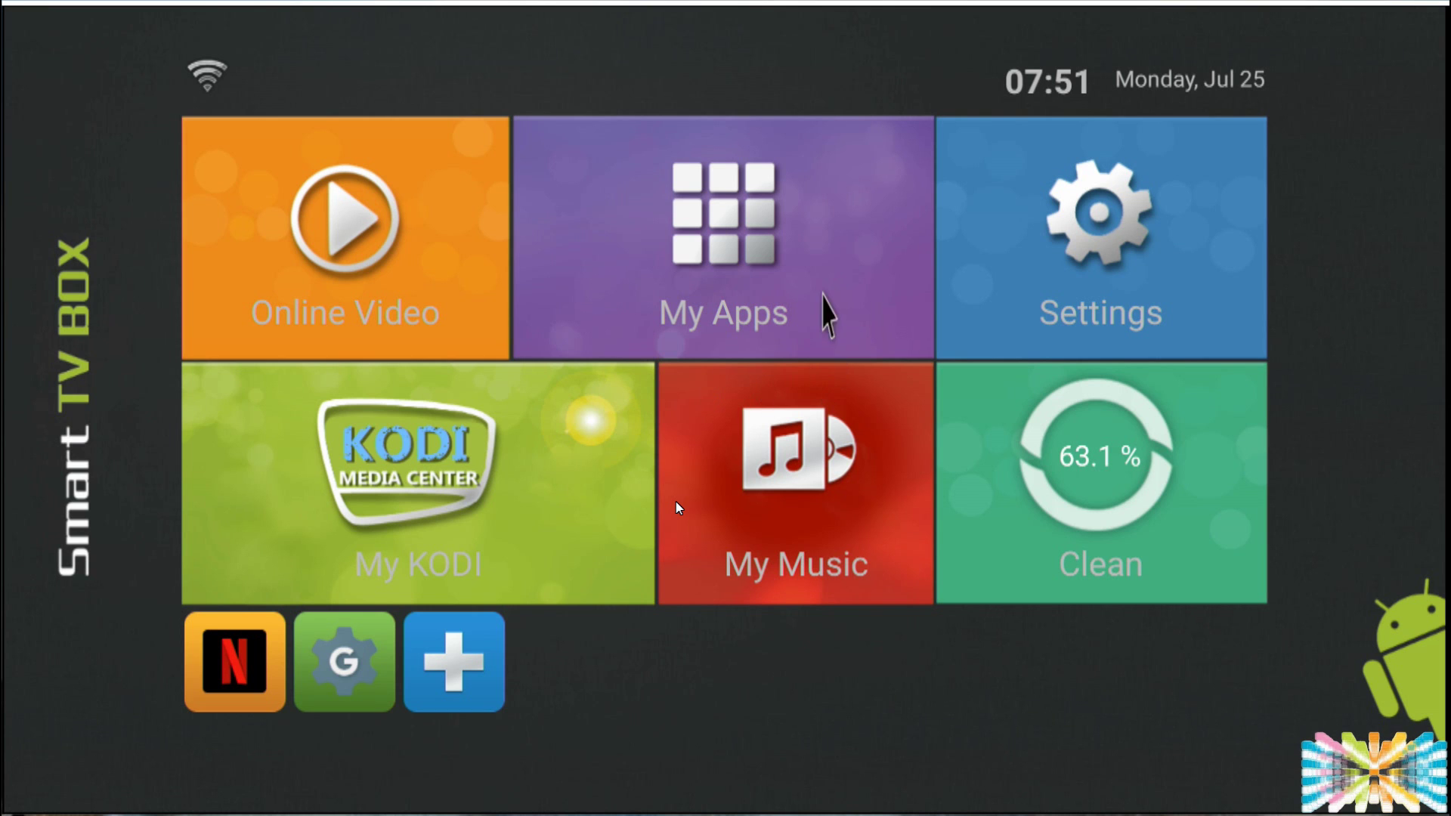
{"action": "left_click", "coordinate": [816, 280]}
{"action": "scroll", "coordinate": [883, 412], "scroll_direction": "down", "scroll_amount": 3}
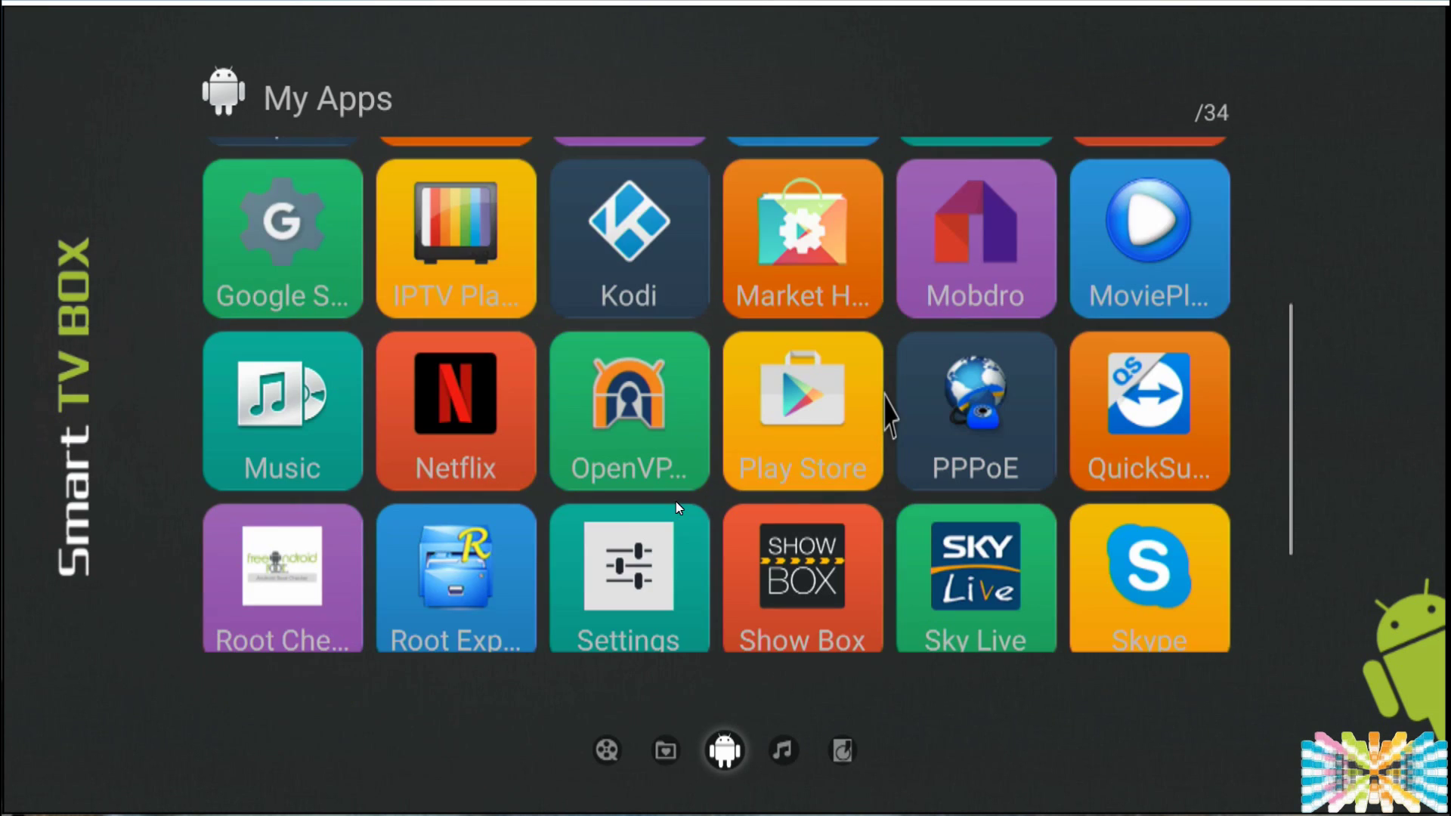
{"action": "scroll", "coordinate": [883, 412], "scroll_direction": "up", "scroll_amount": 3}
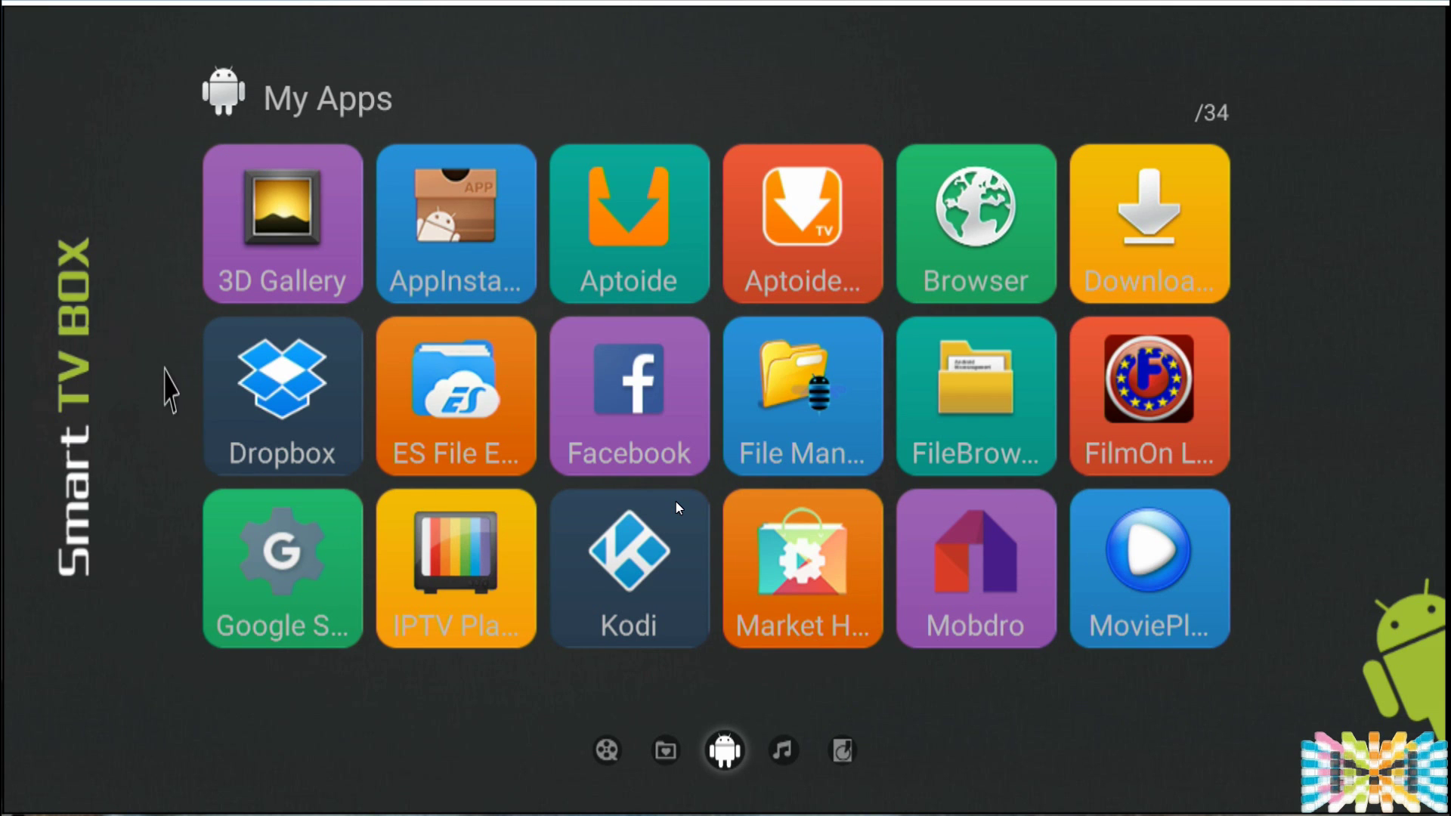
{"action": "right_click", "coordinate": [162, 383]}
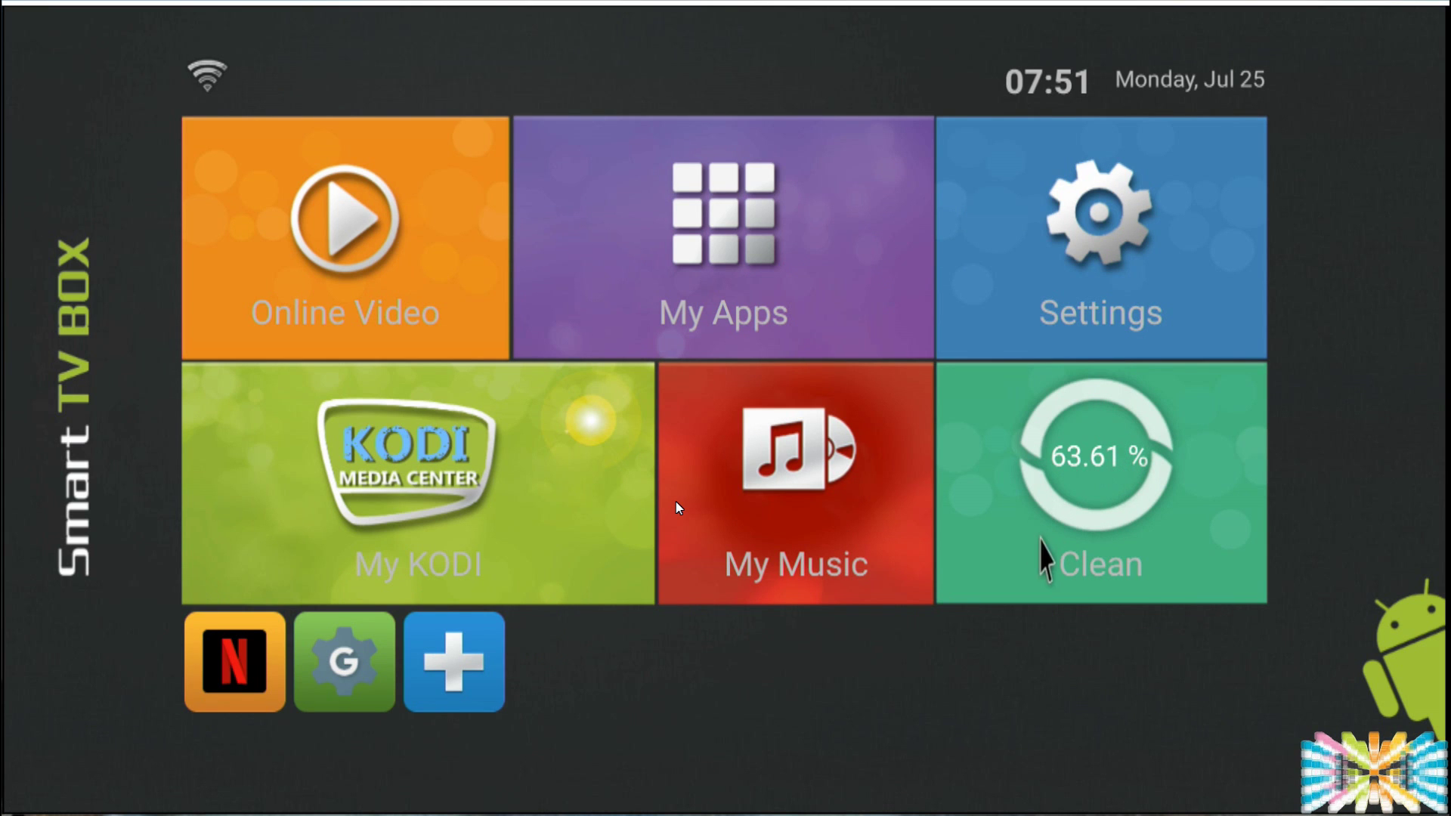
{"action": "left_click", "coordinate": [1155, 249]}
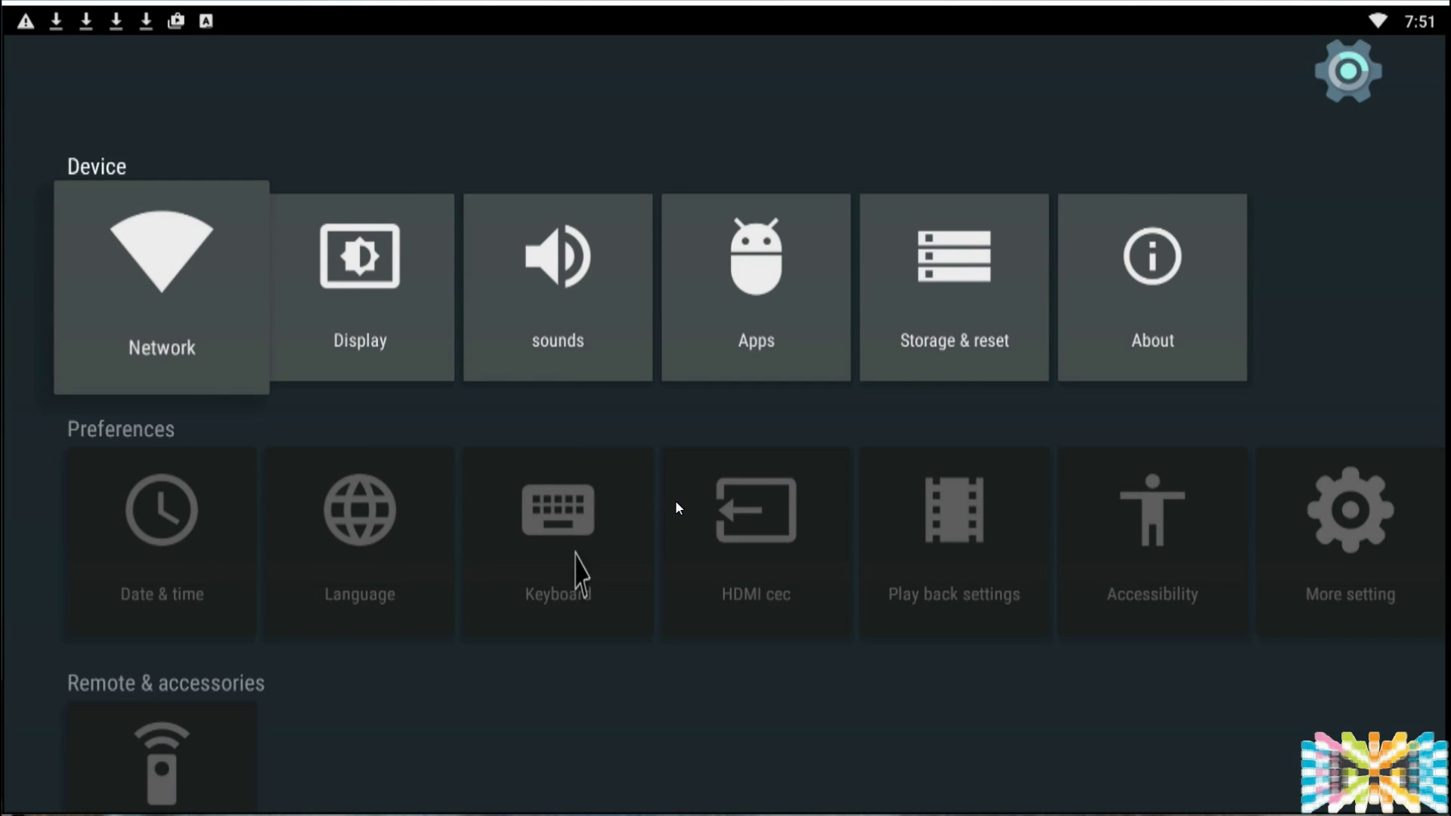
Step: Check the Wi-Fi networks and confirm the Wi-Fi device is On, ending on the main Settings page
{"action": "left_click", "coordinate": [207, 381]}
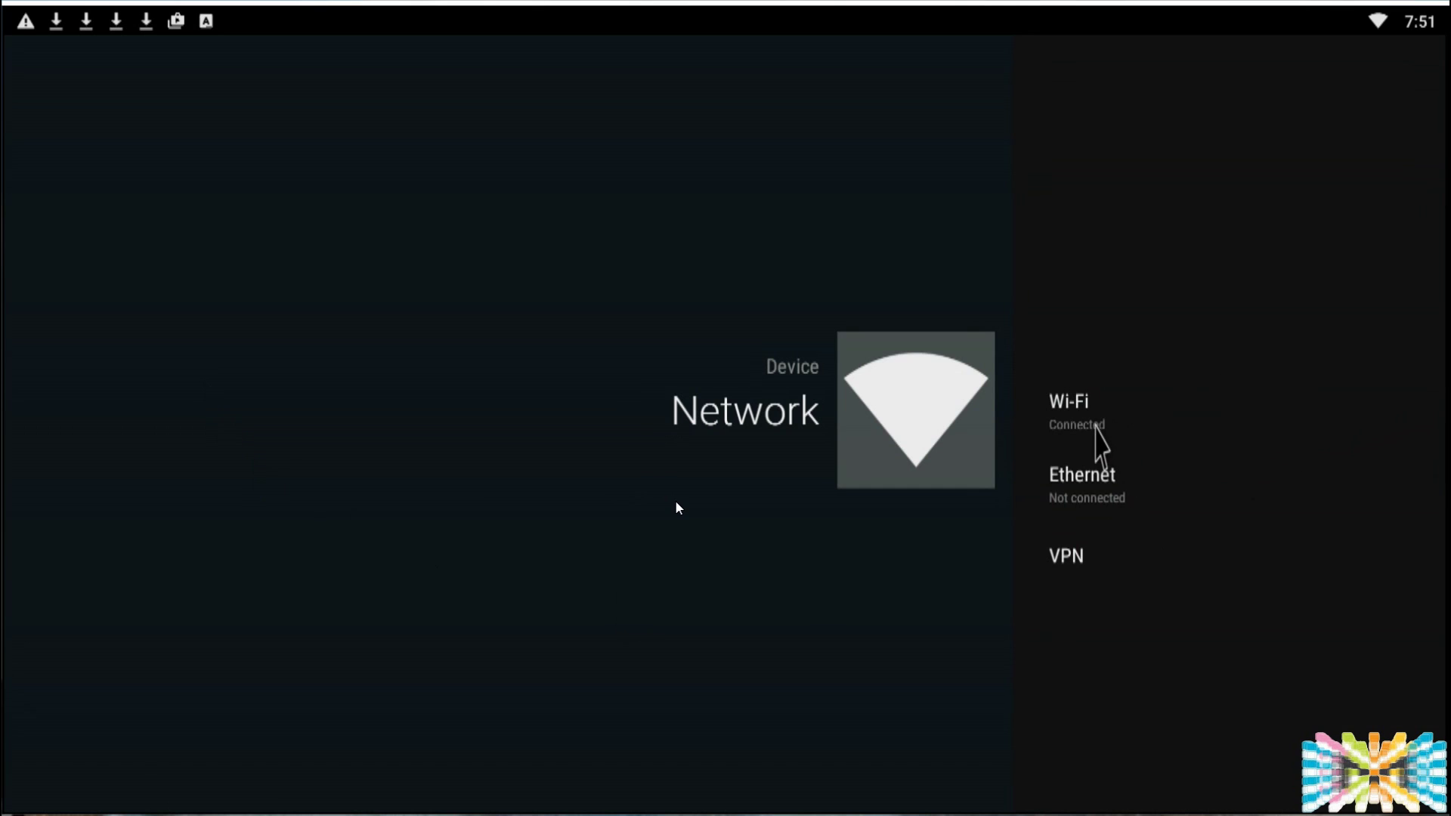
{"action": "left_click", "coordinate": [1096, 428]}
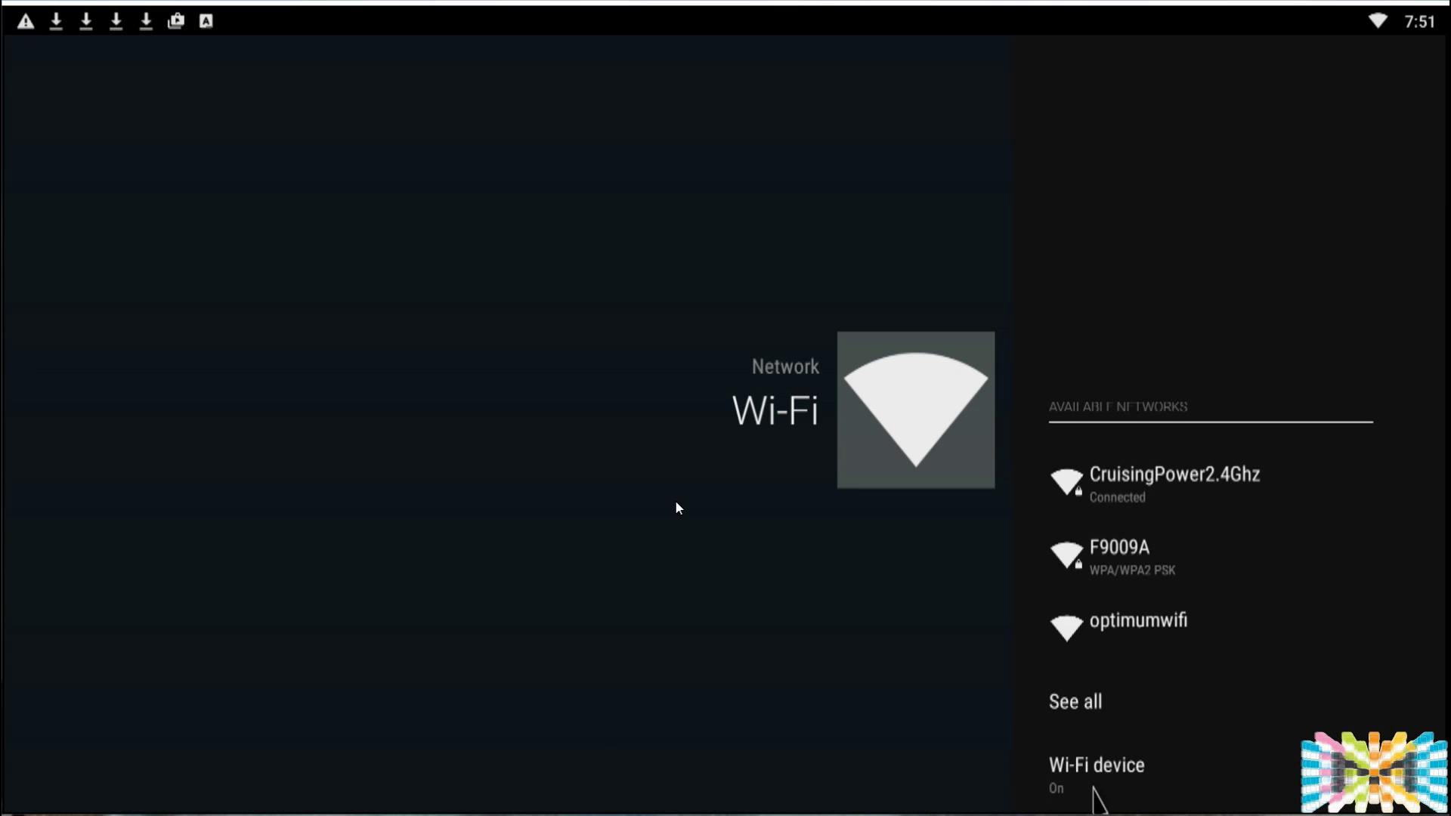
{"action": "left_click", "coordinate": [1074, 773]}
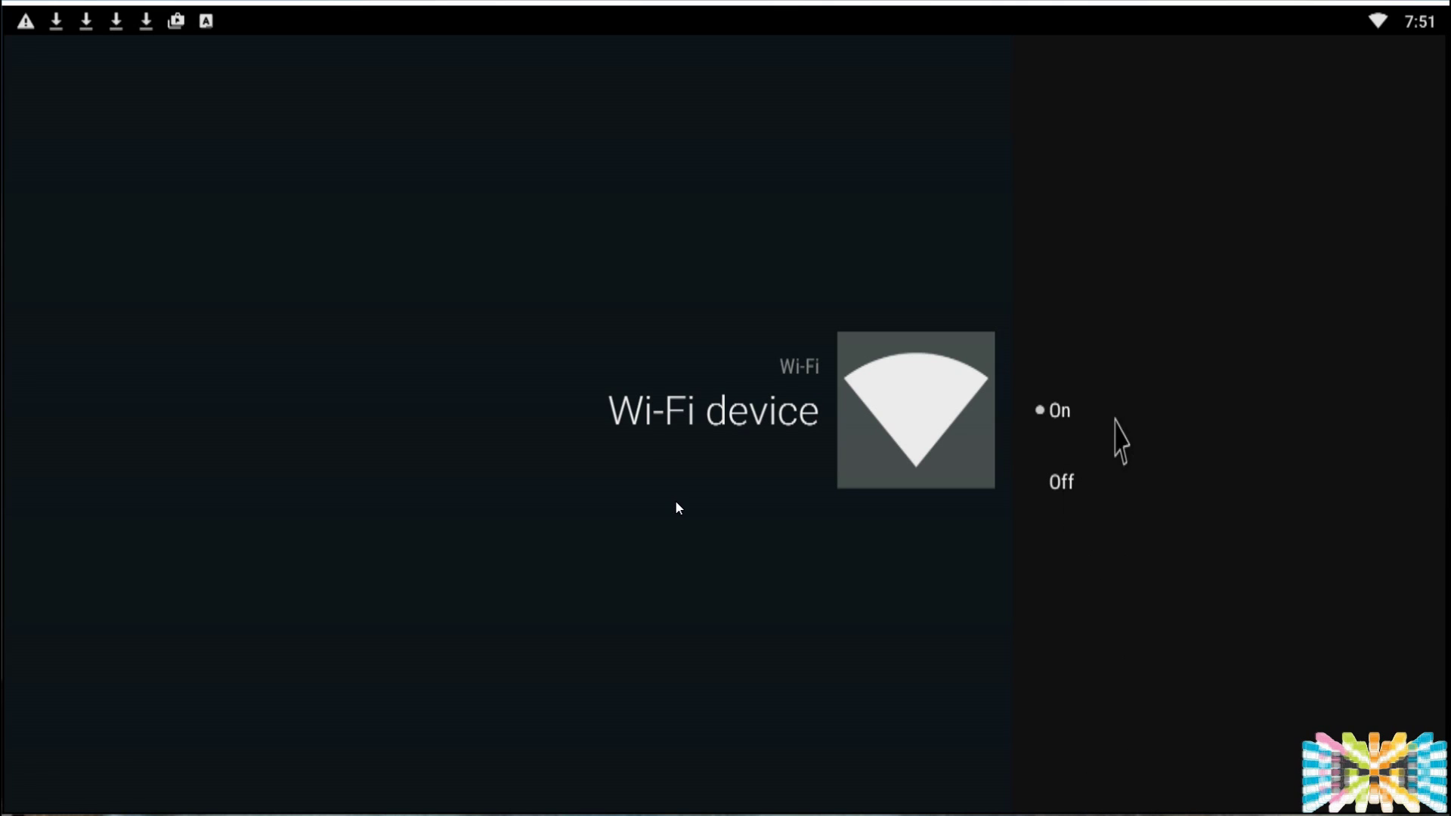
{"action": "key", "text": "Escape"}
{"action": "key", "text": "Escape"}
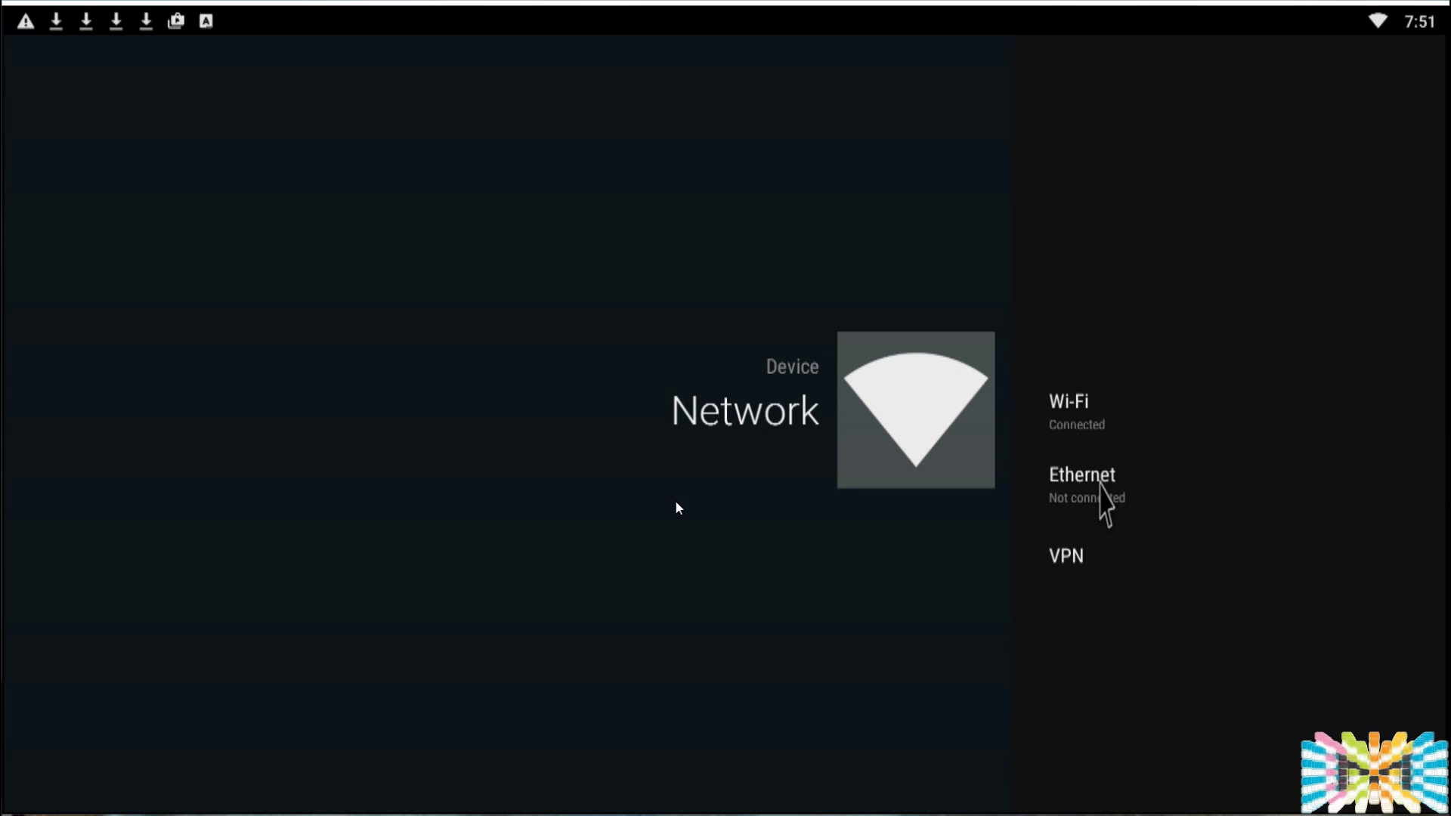
{"action": "key", "text": "Escape"}
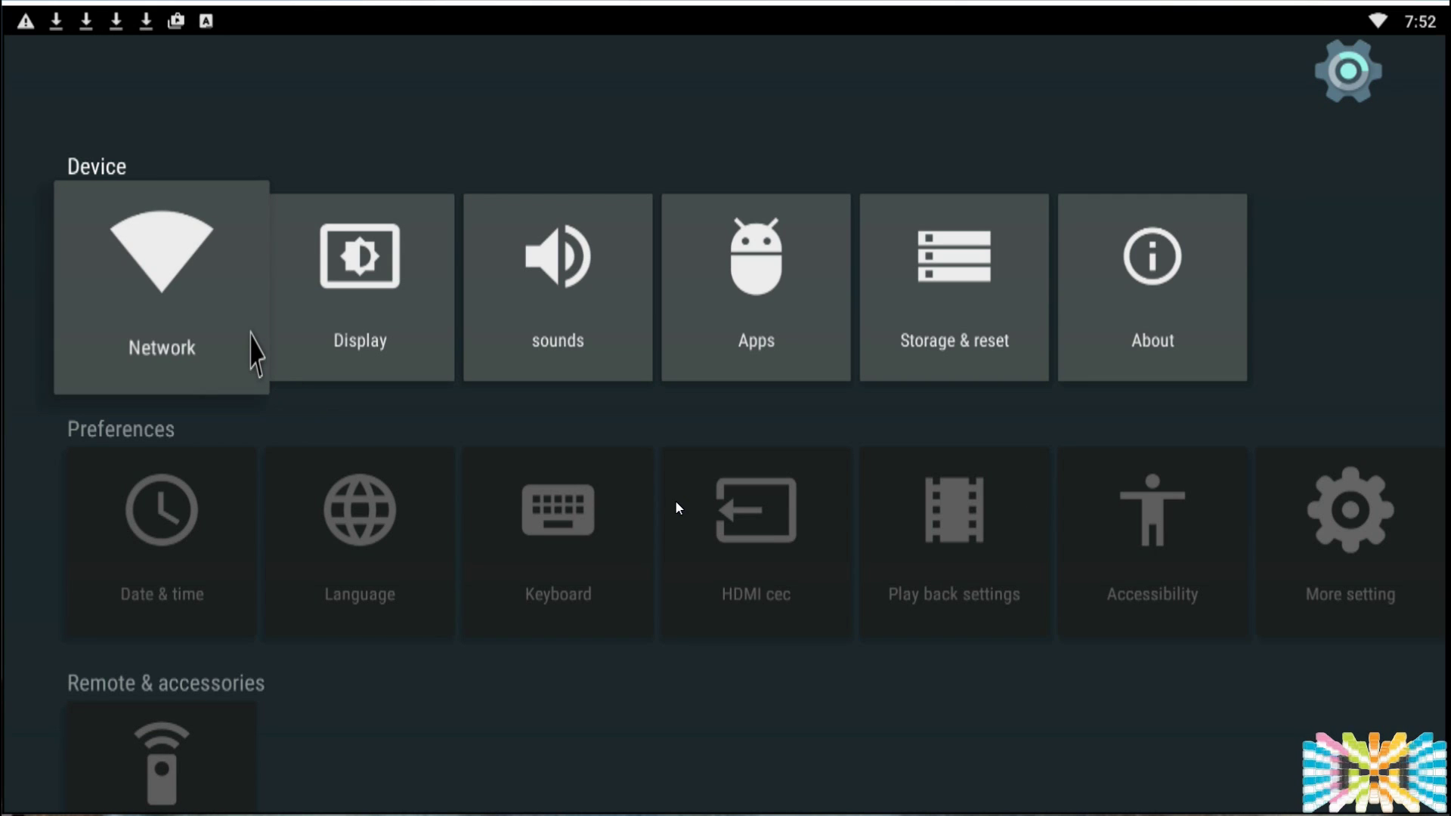
Step: Open Display's Screen resolution list, showing 1080i-60hz as selected
{"action": "mouse_move", "coordinate": [739, 762]}
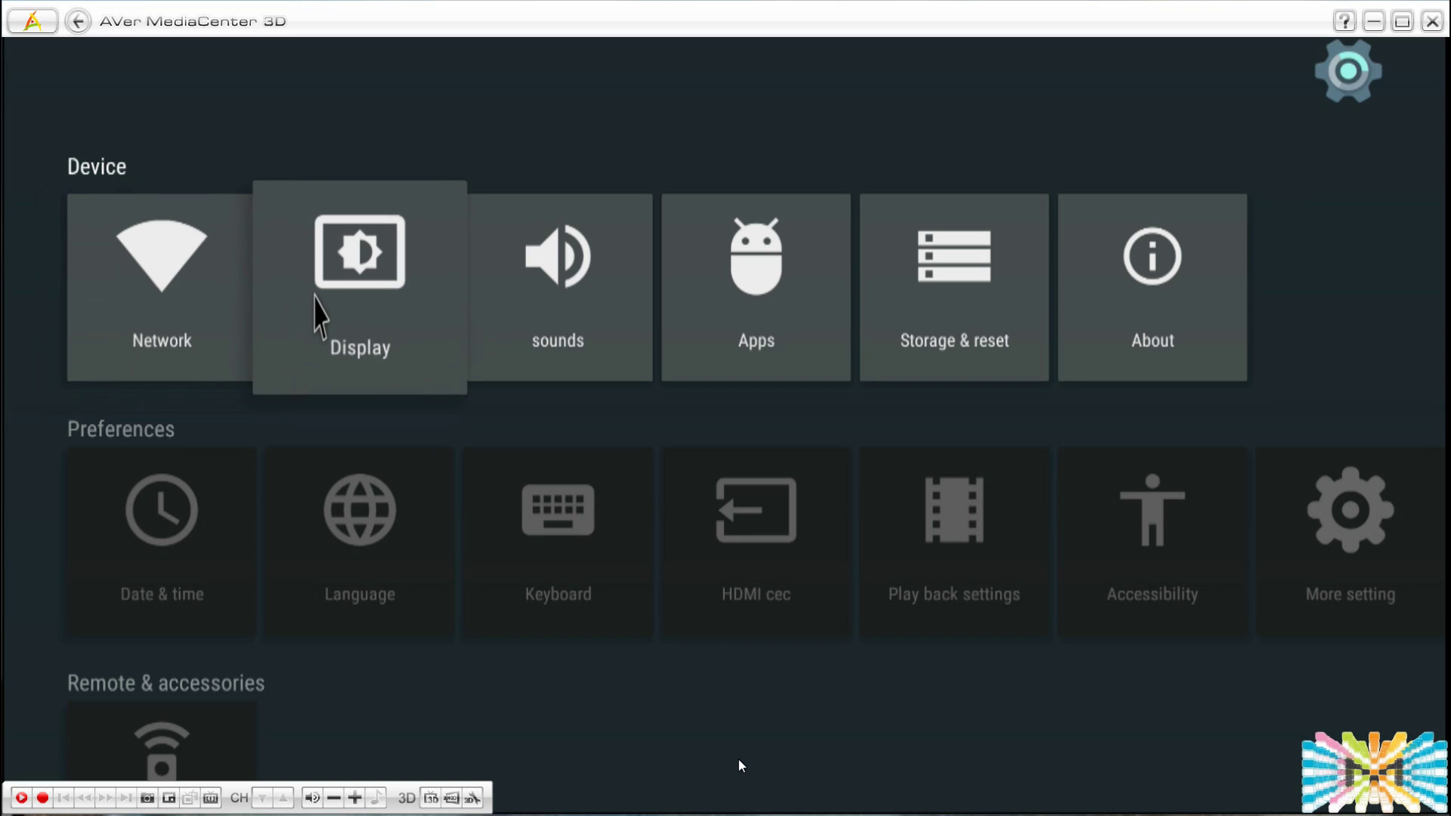
{"action": "left_click", "coordinate": [315, 296]}
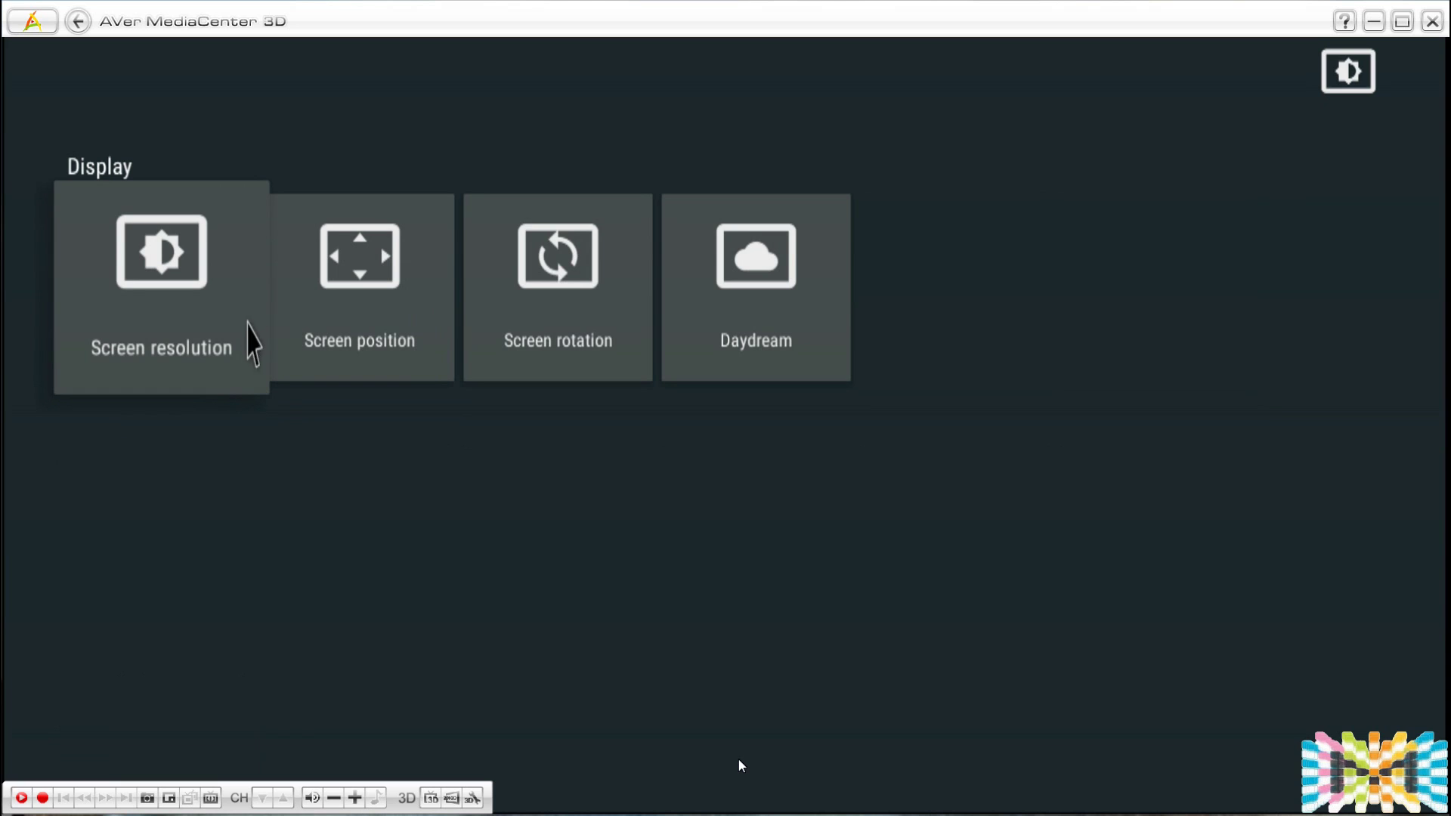
{"action": "left_click", "coordinate": [227, 321]}
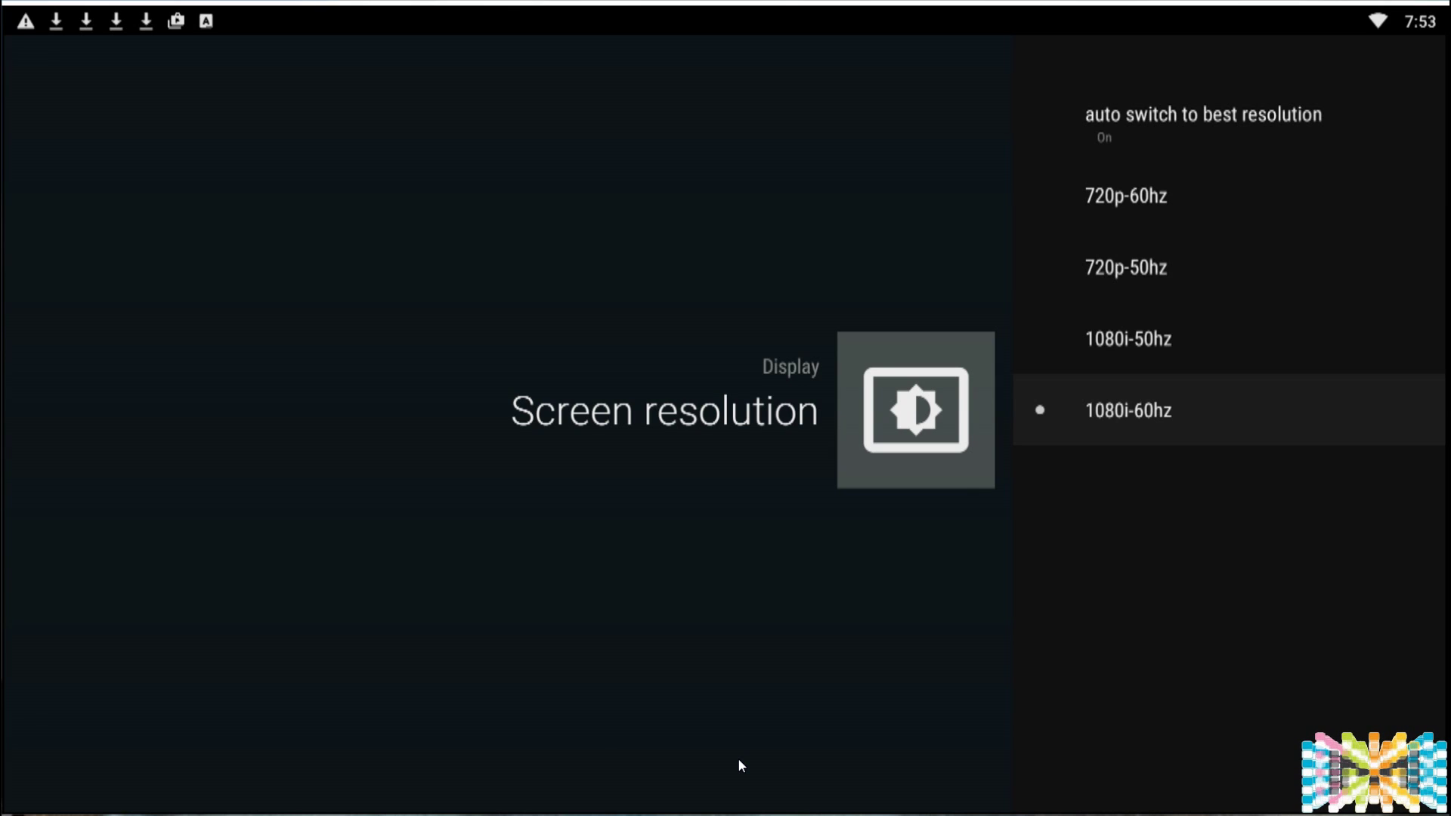
Step: Turn off auto switch to best resolution, try 720p-50hz, then settle on 1080i-60hz
{"action": "left_click", "coordinate": [1111, 418]}
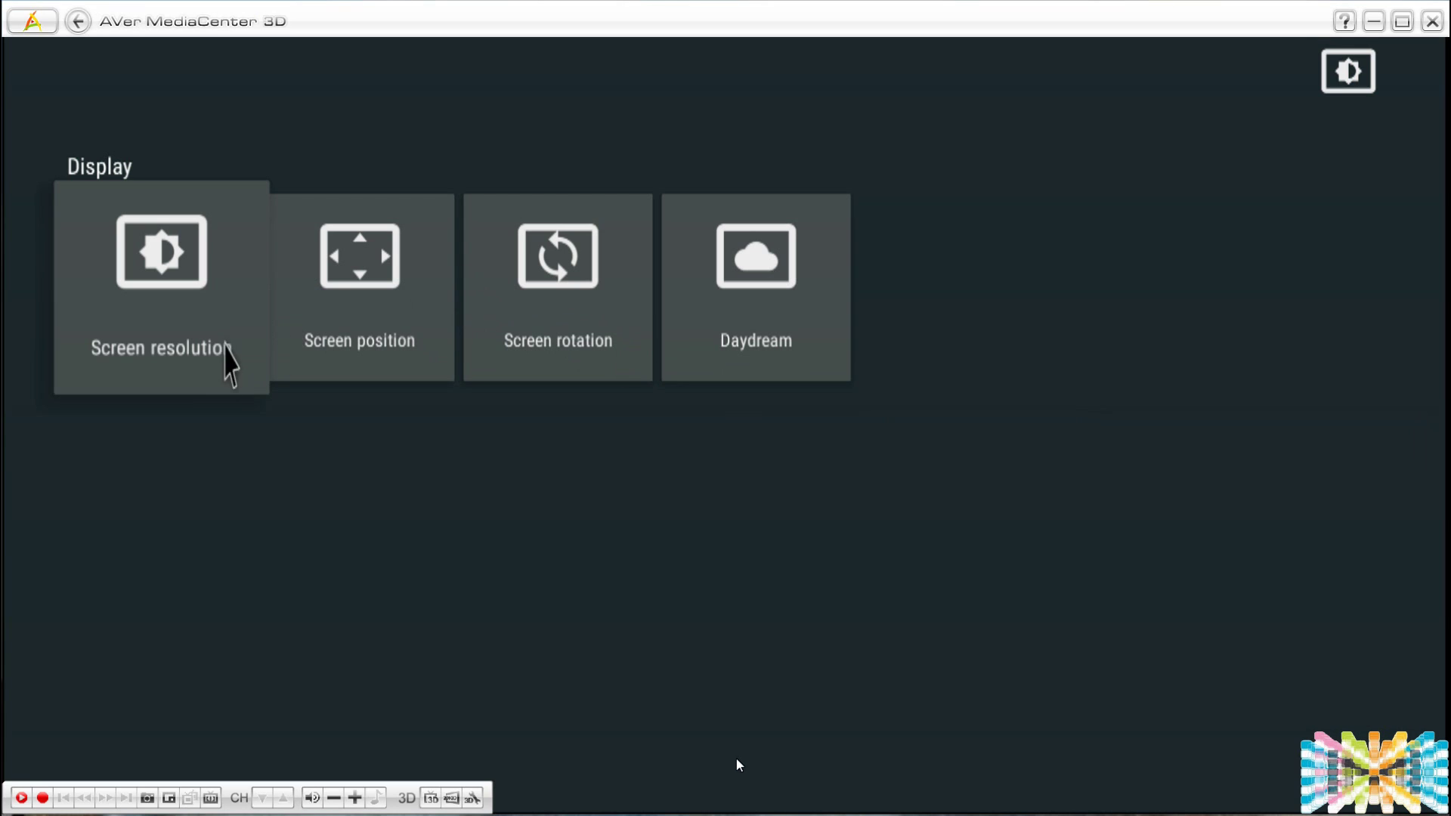
{"action": "left_click", "coordinate": [189, 318]}
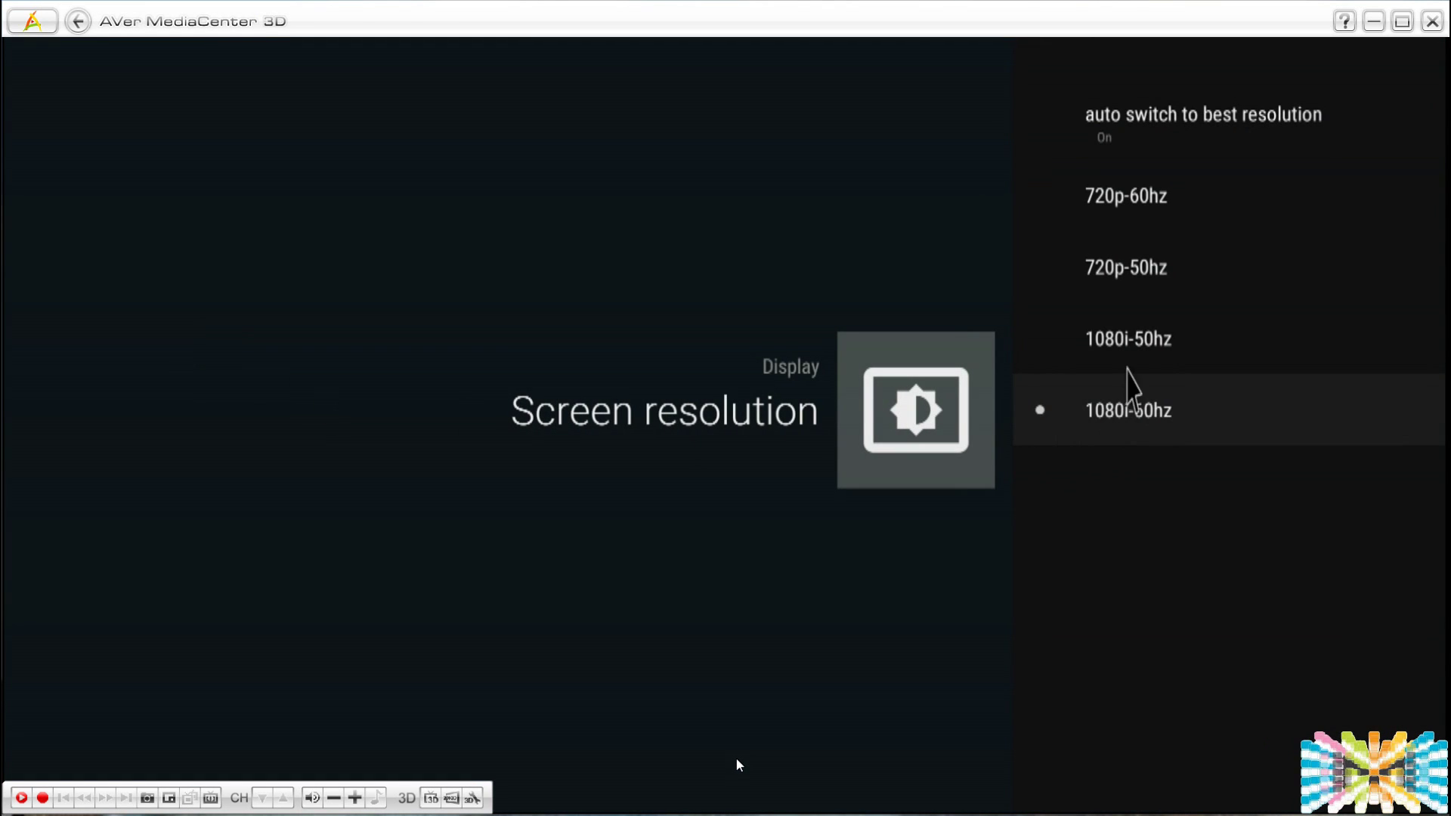
{"action": "left_click", "coordinate": [1136, 291]}
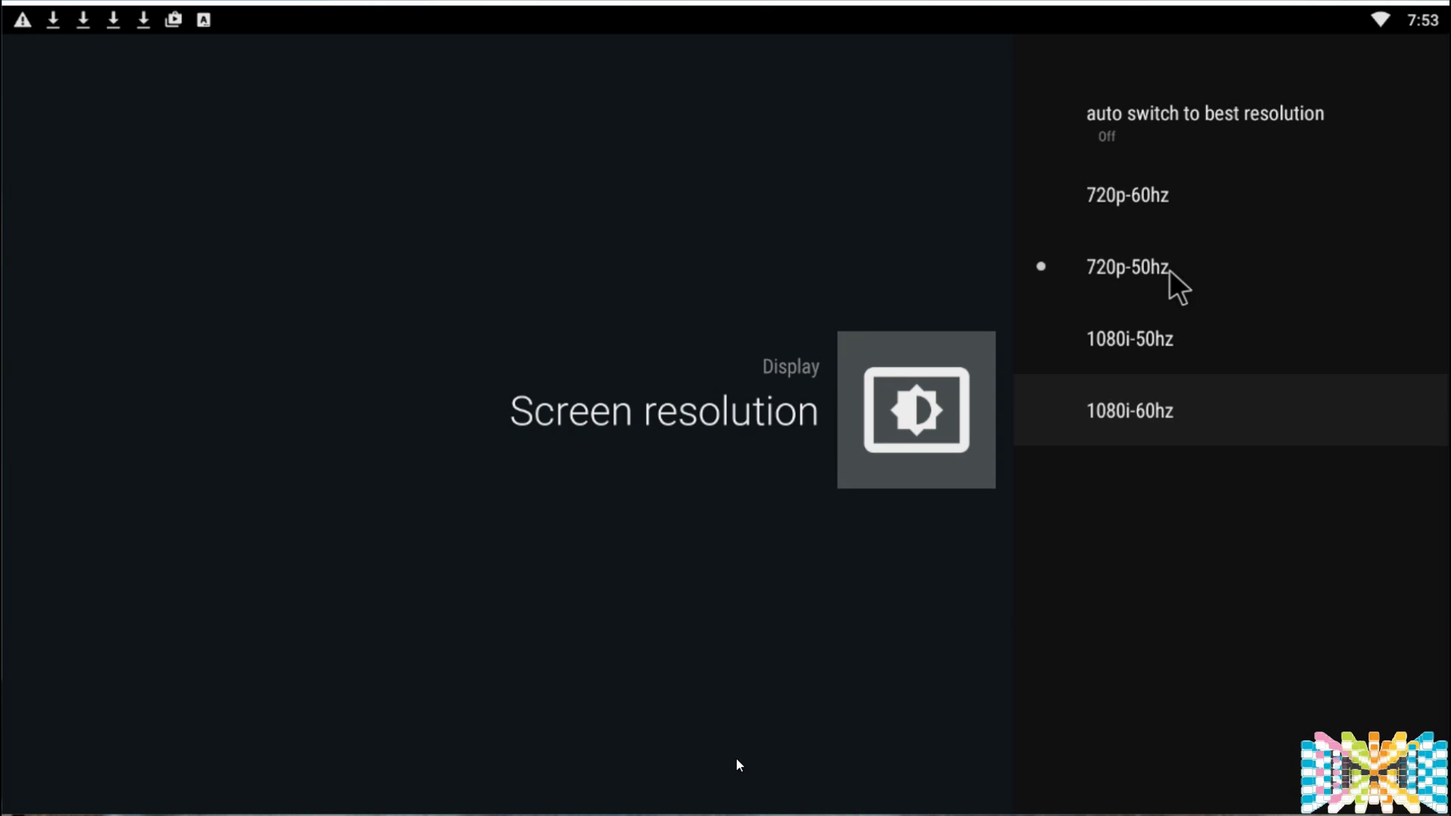
{"action": "left_click", "coordinate": [1111, 406]}
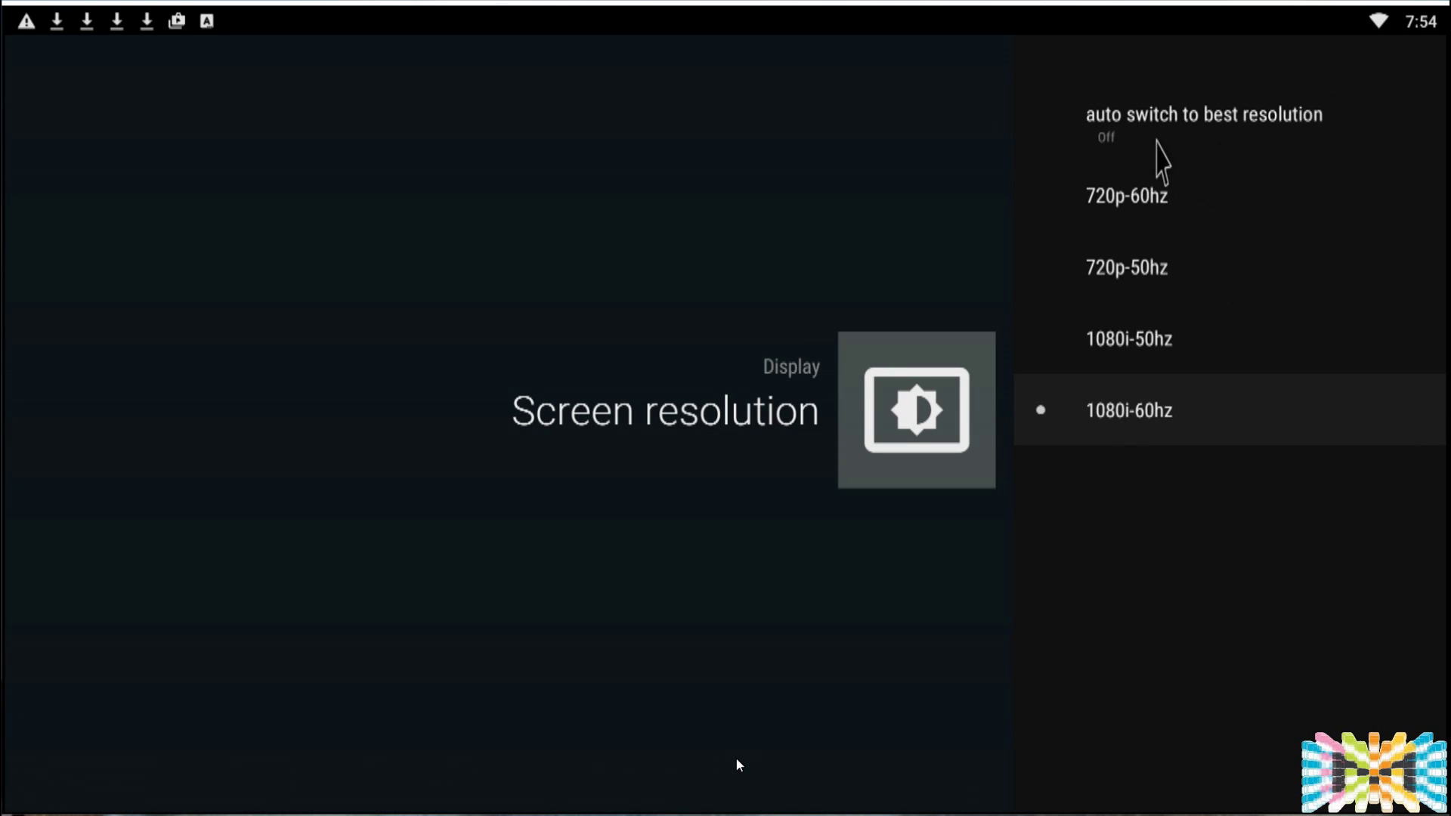
{"action": "key", "text": "Escape"}
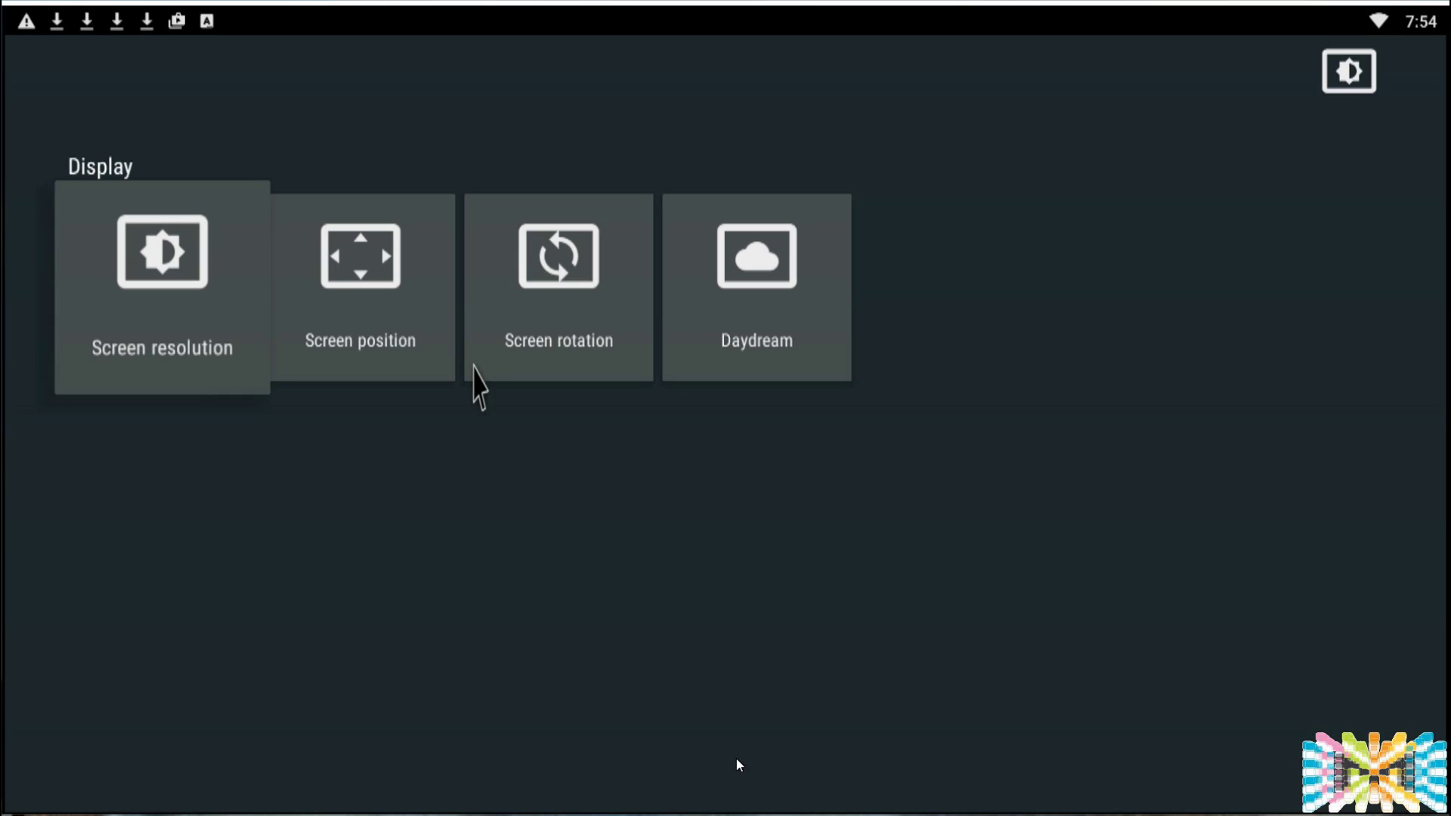
{"action": "key", "text": "Right"}
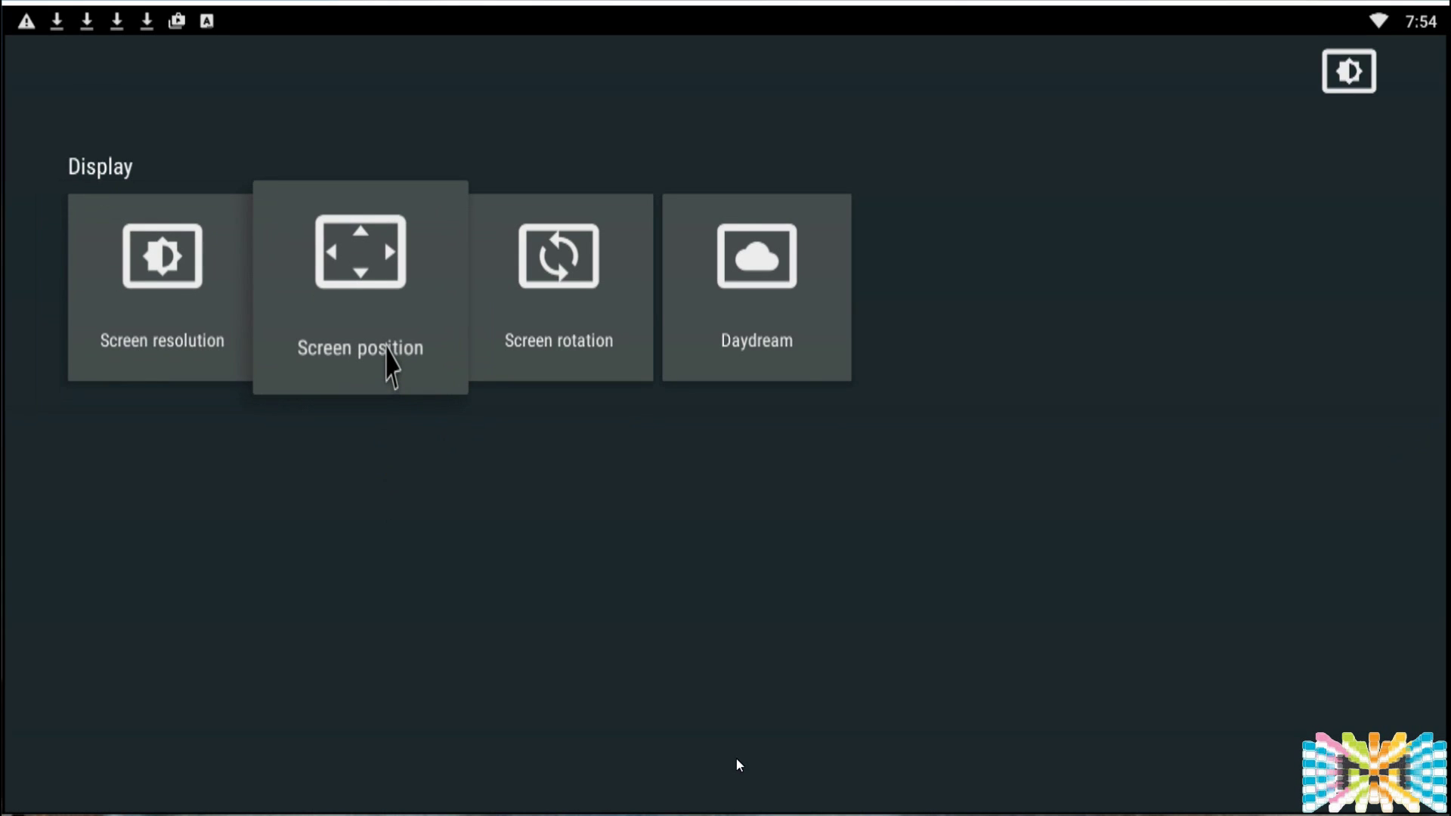
{"action": "left_click", "coordinate": [389, 363]}
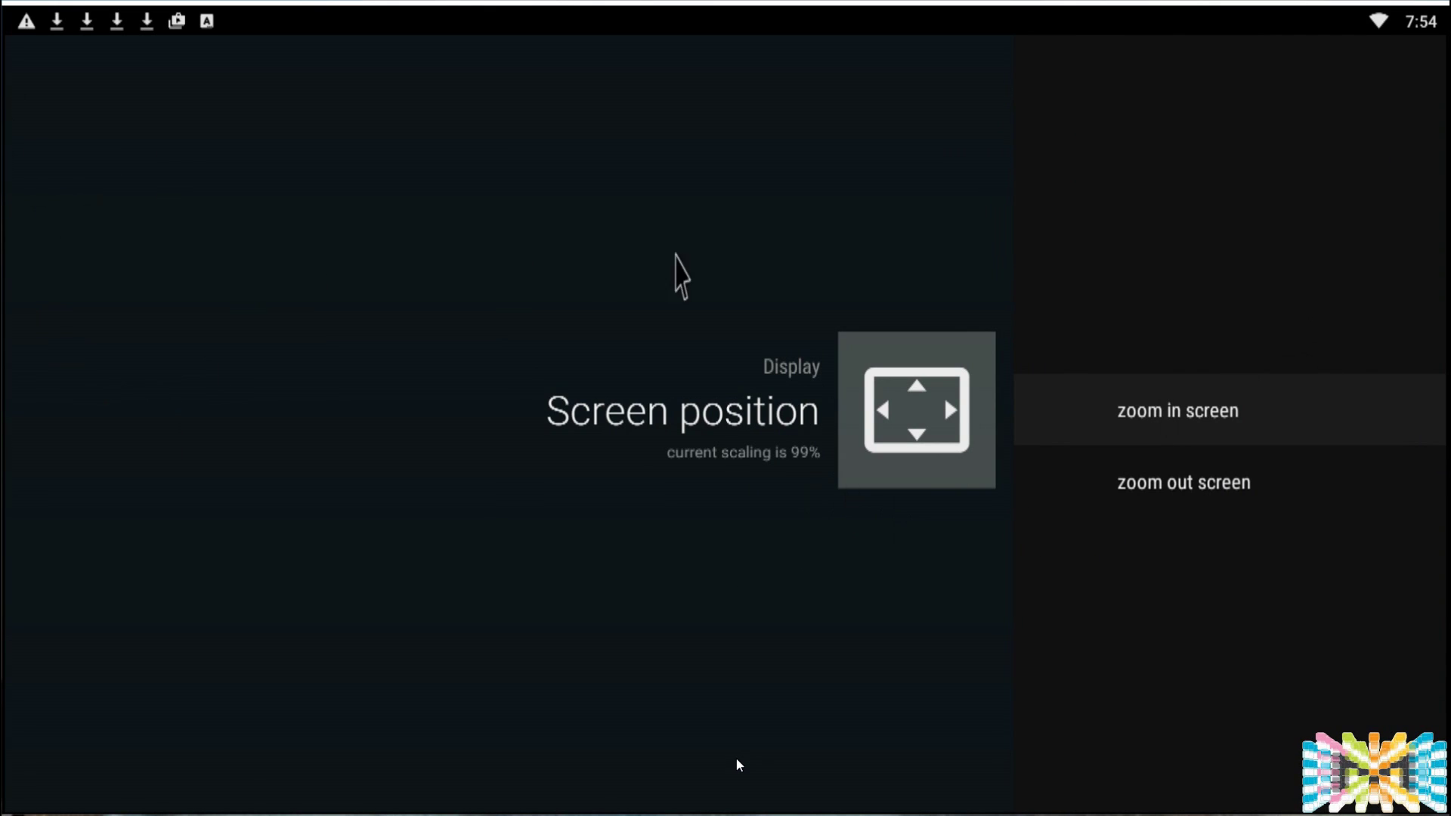
{"action": "left_click", "coordinate": [1159, 483]}
{"action": "left_click", "coordinate": [1158, 484]}
{"action": "left_click", "coordinate": [1158, 484]}
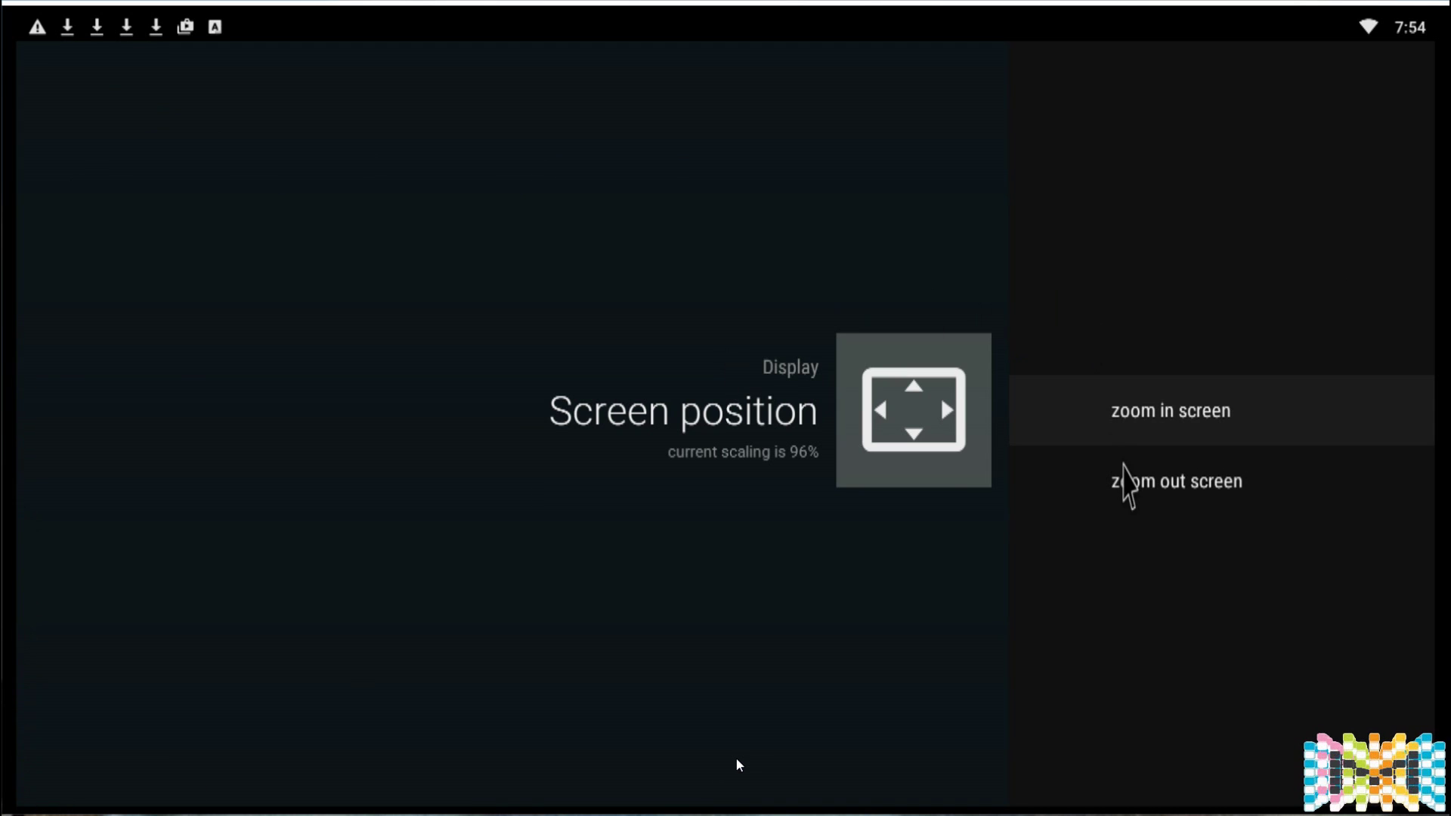
{"action": "left_click", "coordinate": [1140, 438]}
{"action": "left_click", "coordinate": [1141, 439]}
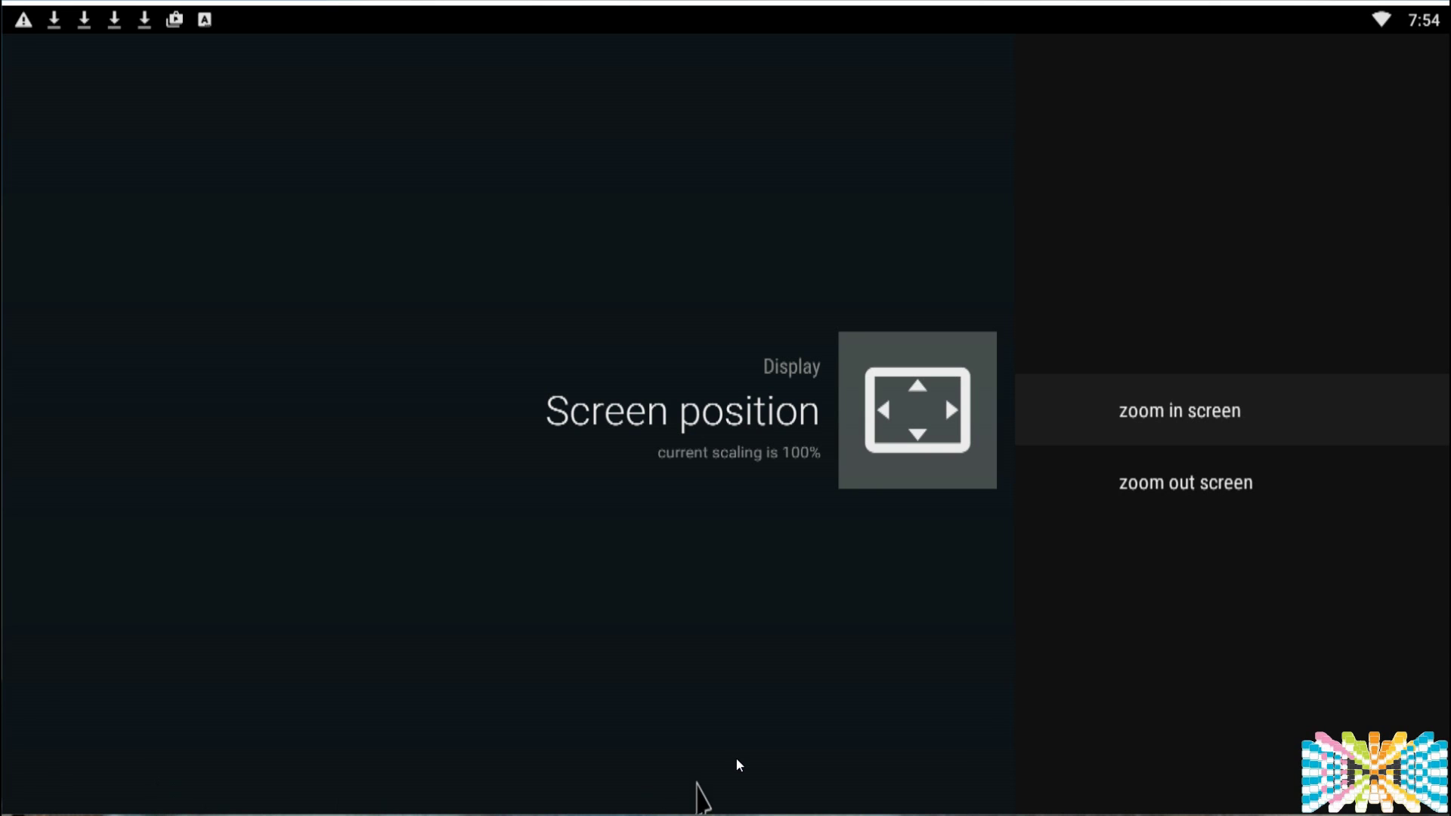
{"action": "left_click", "coordinate": [1225, 484]}
{"action": "left_click", "coordinate": [1220, 478]}
{"action": "left_click", "coordinate": [1220, 478]}
{"action": "left_click", "coordinate": [1200, 416]}
{"action": "left_click", "coordinate": [1202, 415]}
{"action": "left_click", "coordinate": [1203, 414]}
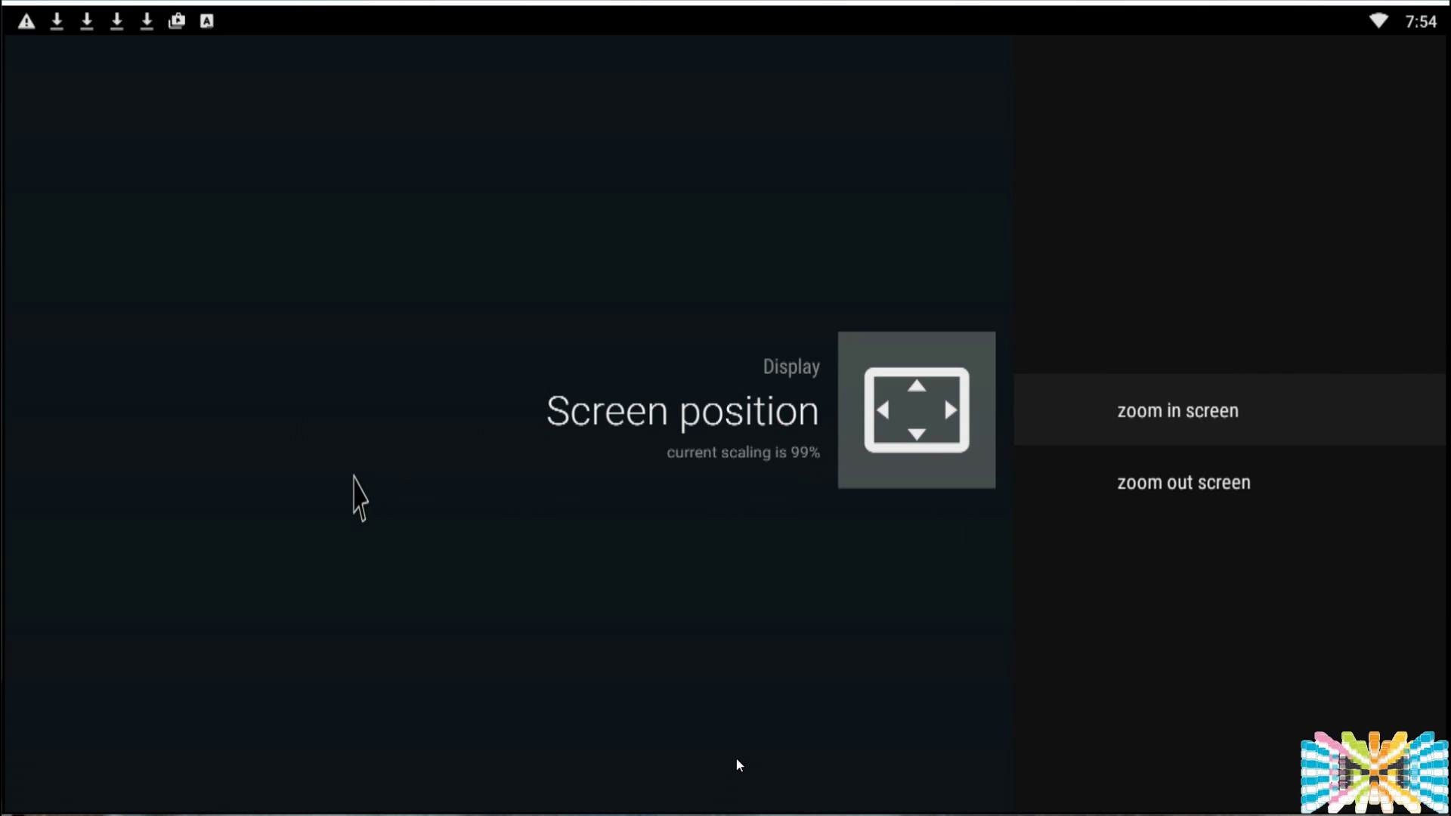
{"action": "key", "text": "Escape"}
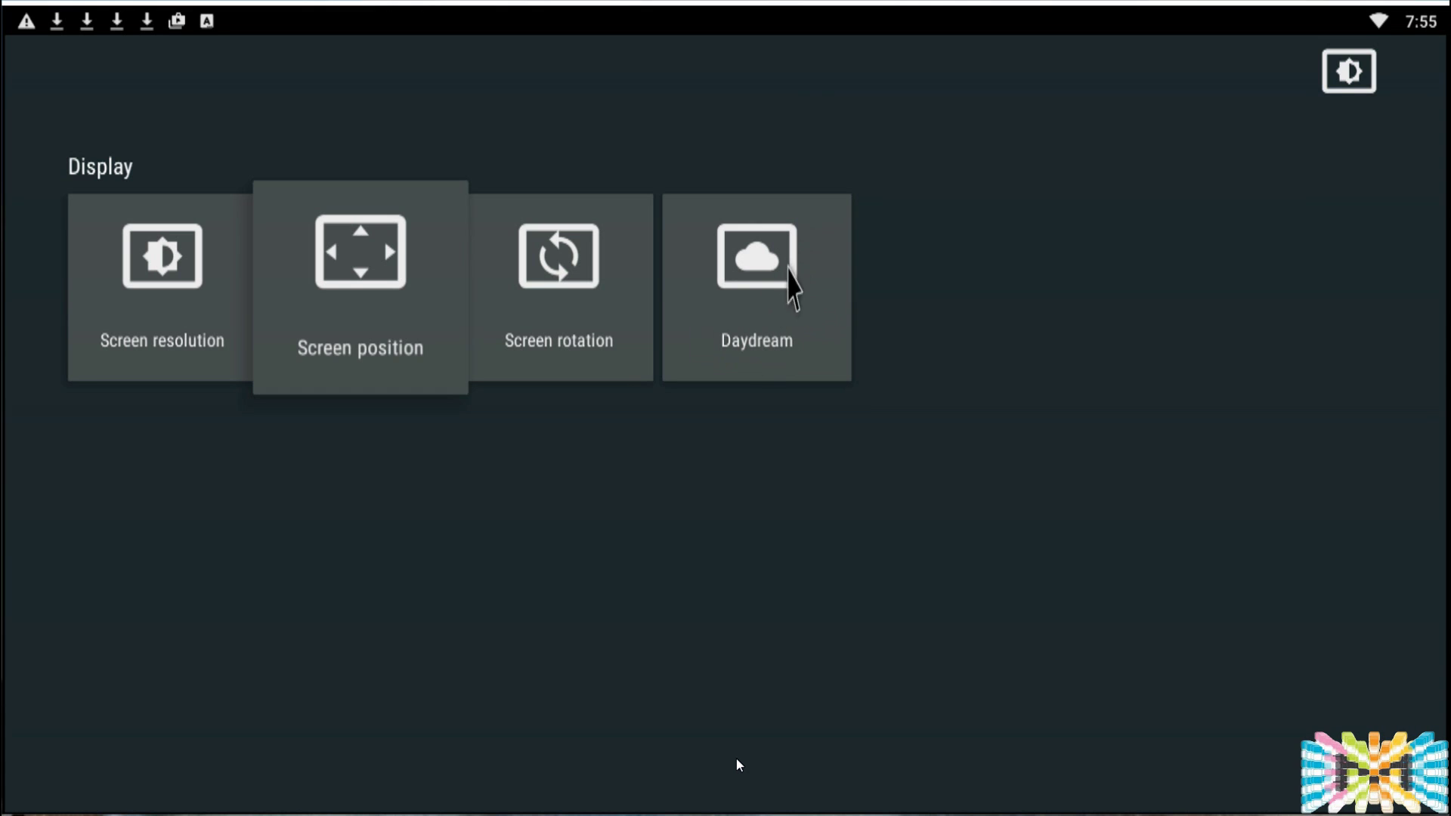
Step: Go back to Device settings and check the System sounds setting
{"action": "key", "text": "Escape"}
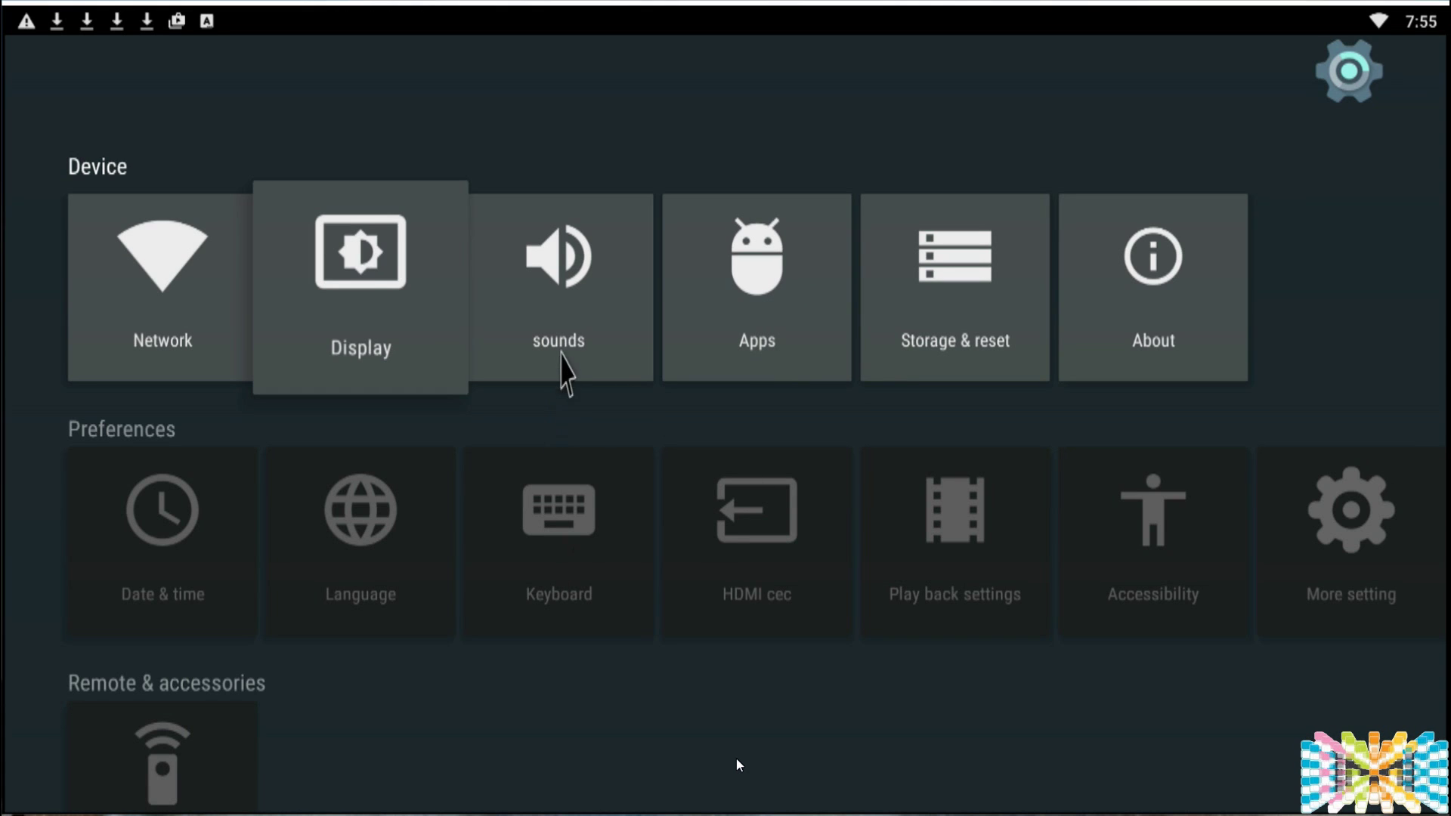
{"action": "key", "text": "Right"}
{"action": "left_click", "coordinate": [567, 337]}
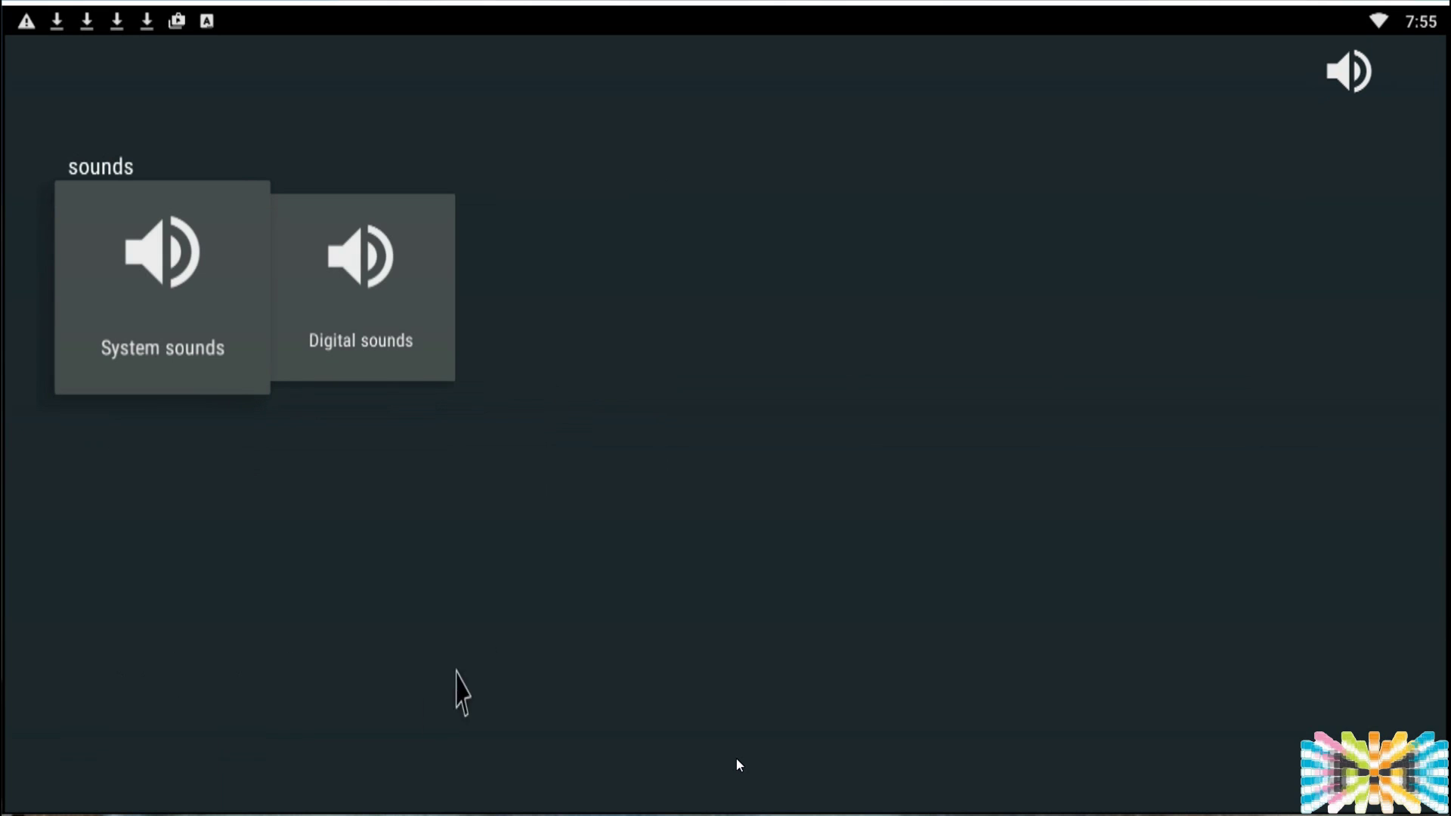
{"action": "left_click", "coordinate": [180, 376]}
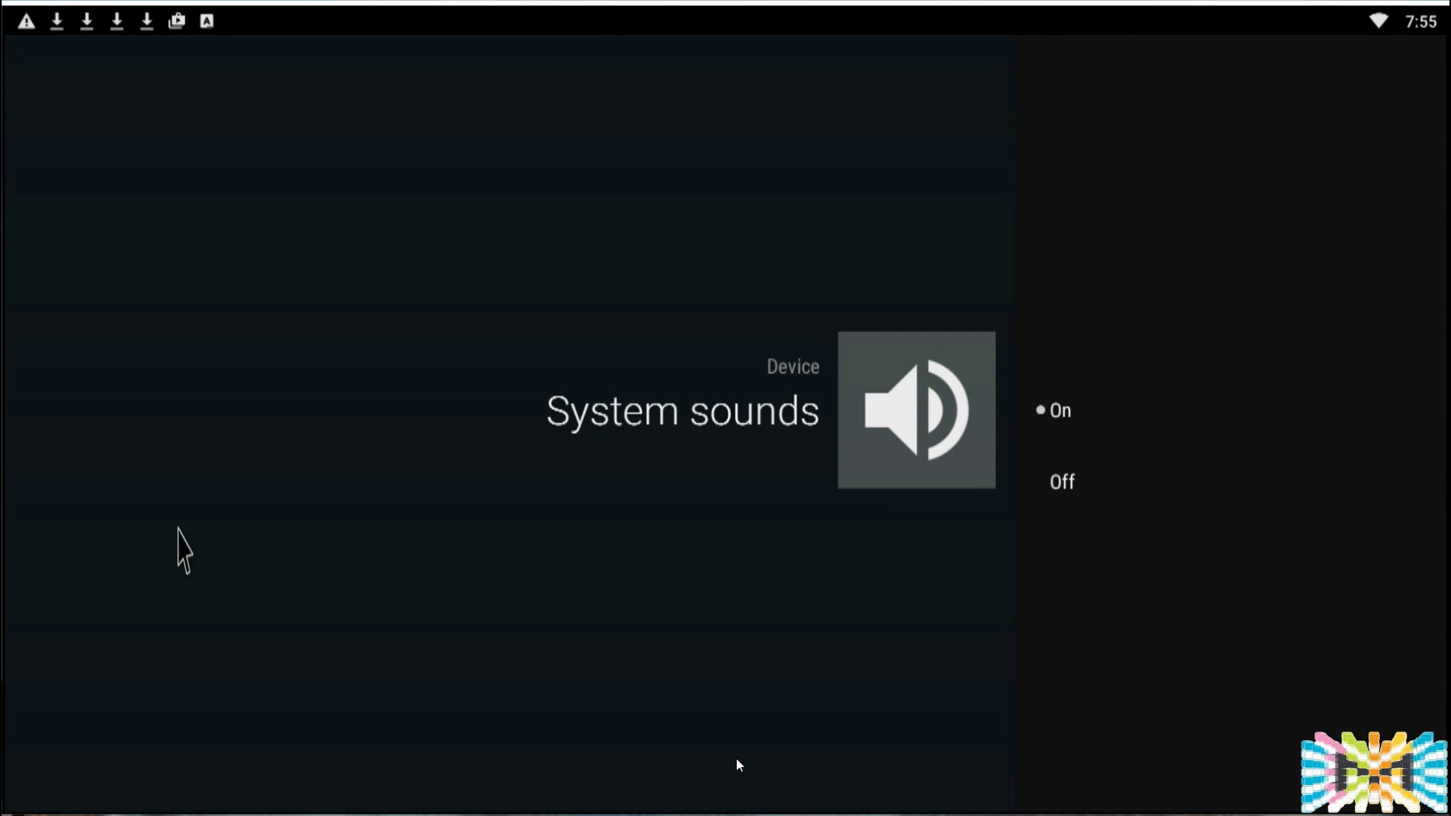
{"action": "right_click", "coordinate": [138, 399]}
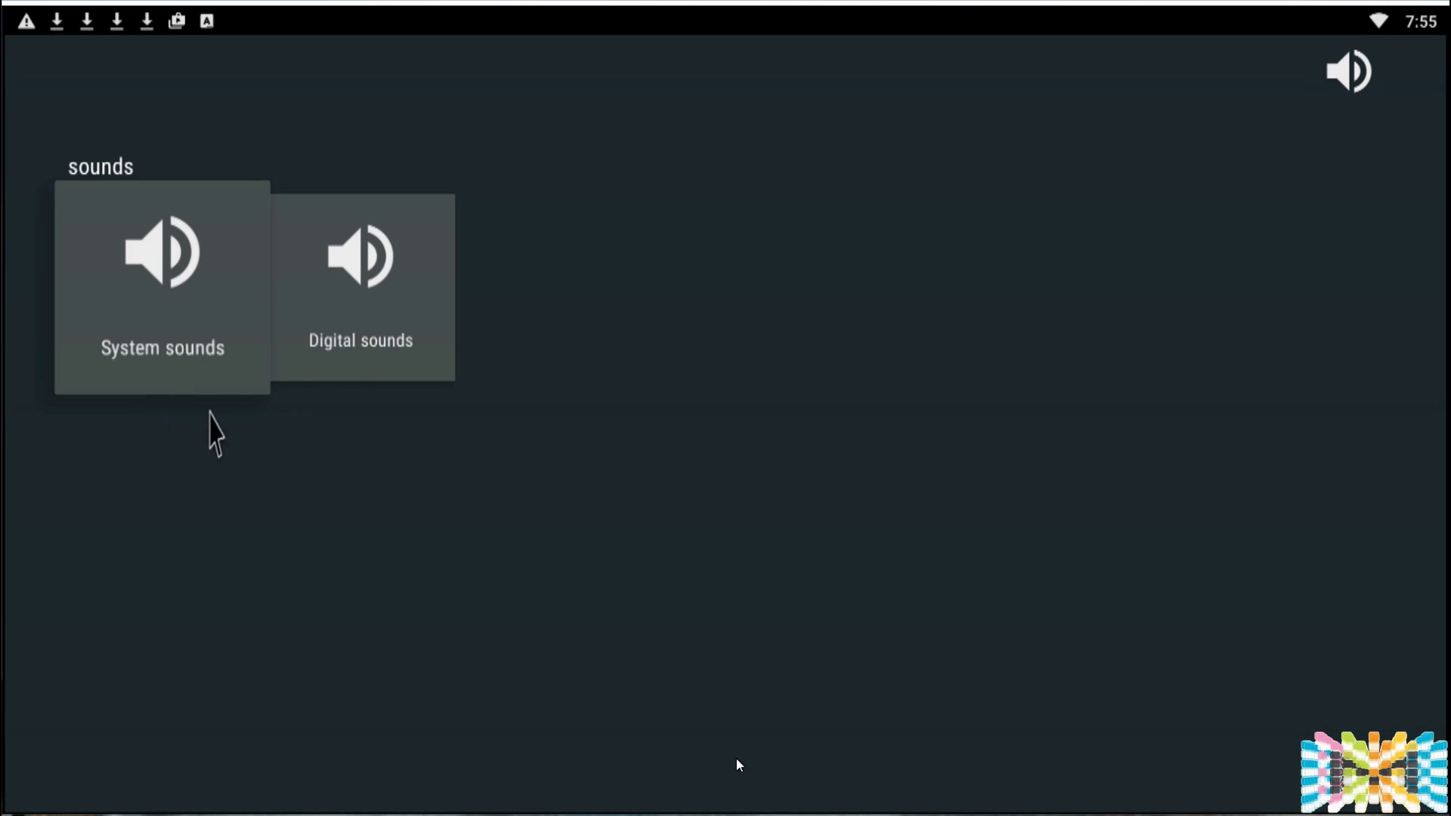
Step: Set Digital sounds output to PCM, then to Auto detection
{"action": "left_click", "coordinate": [356, 321]}
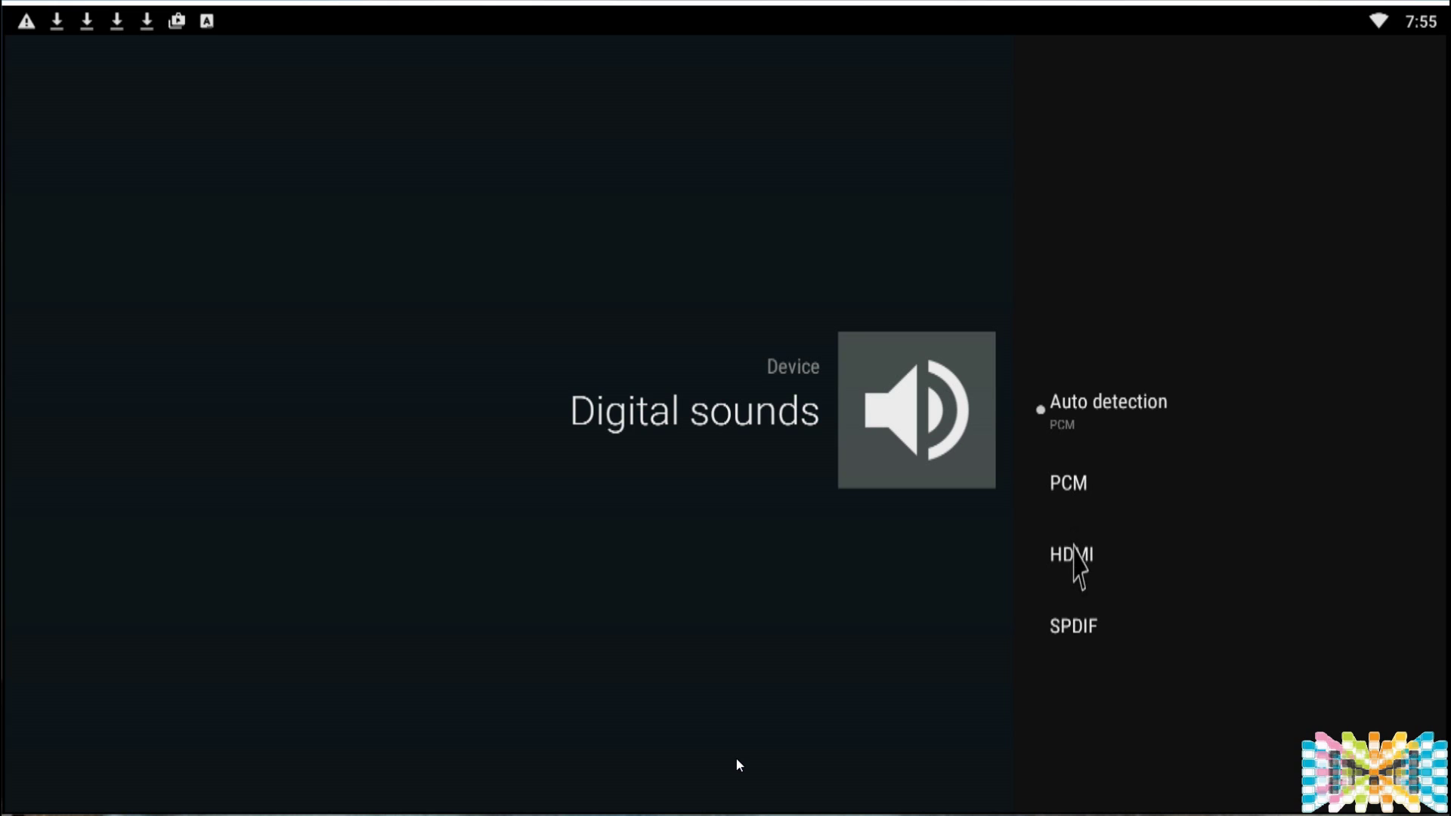
{"action": "left_click", "coordinate": [1070, 488]}
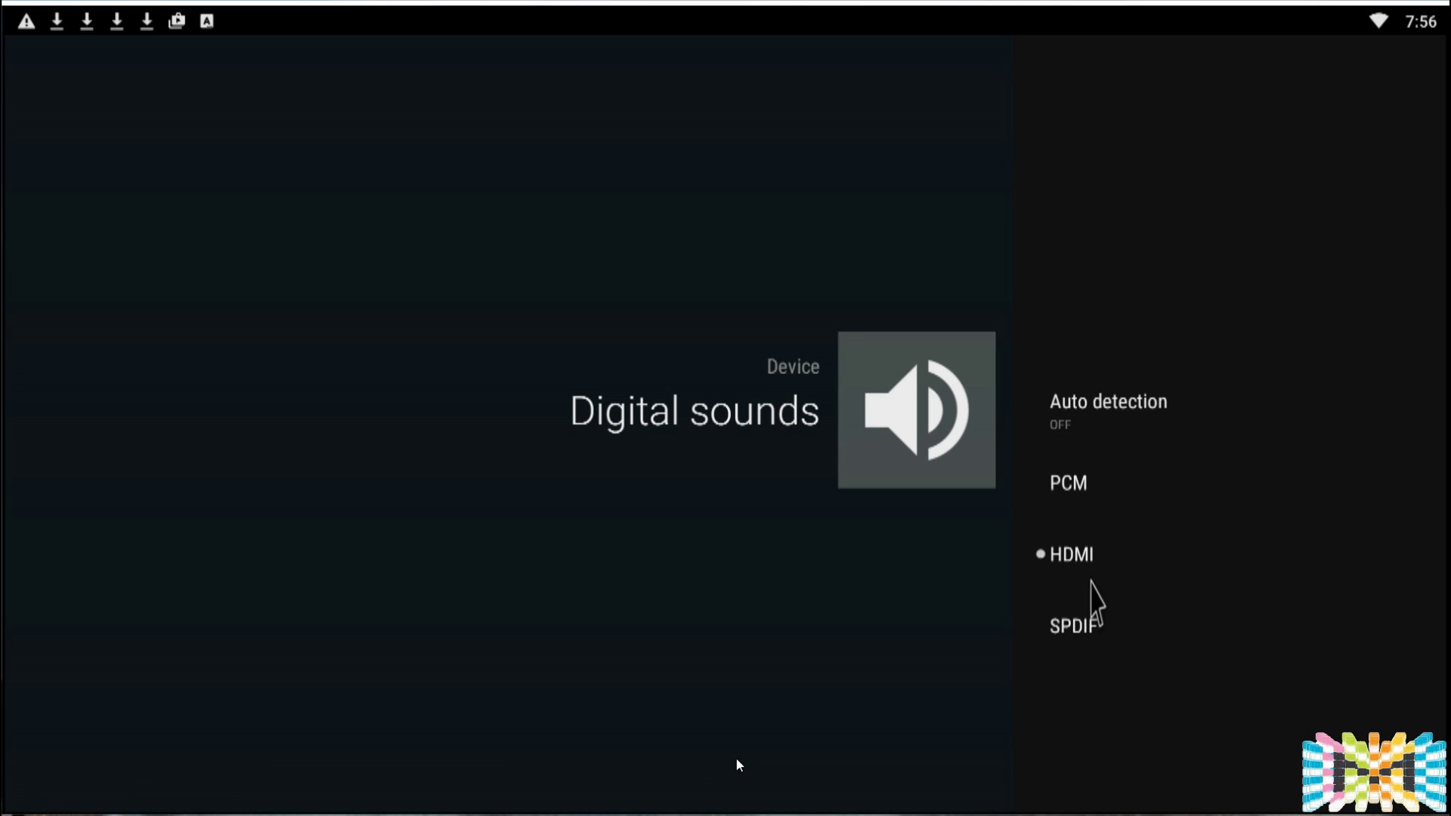
{"action": "left_click", "coordinate": [1080, 429]}
{"action": "right_click", "coordinate": [1080, 429]}
Step: Open the installed apps list and browse right through the Downloaded apps row
{"action": "right_click", "coordinate": [1076, 447]}
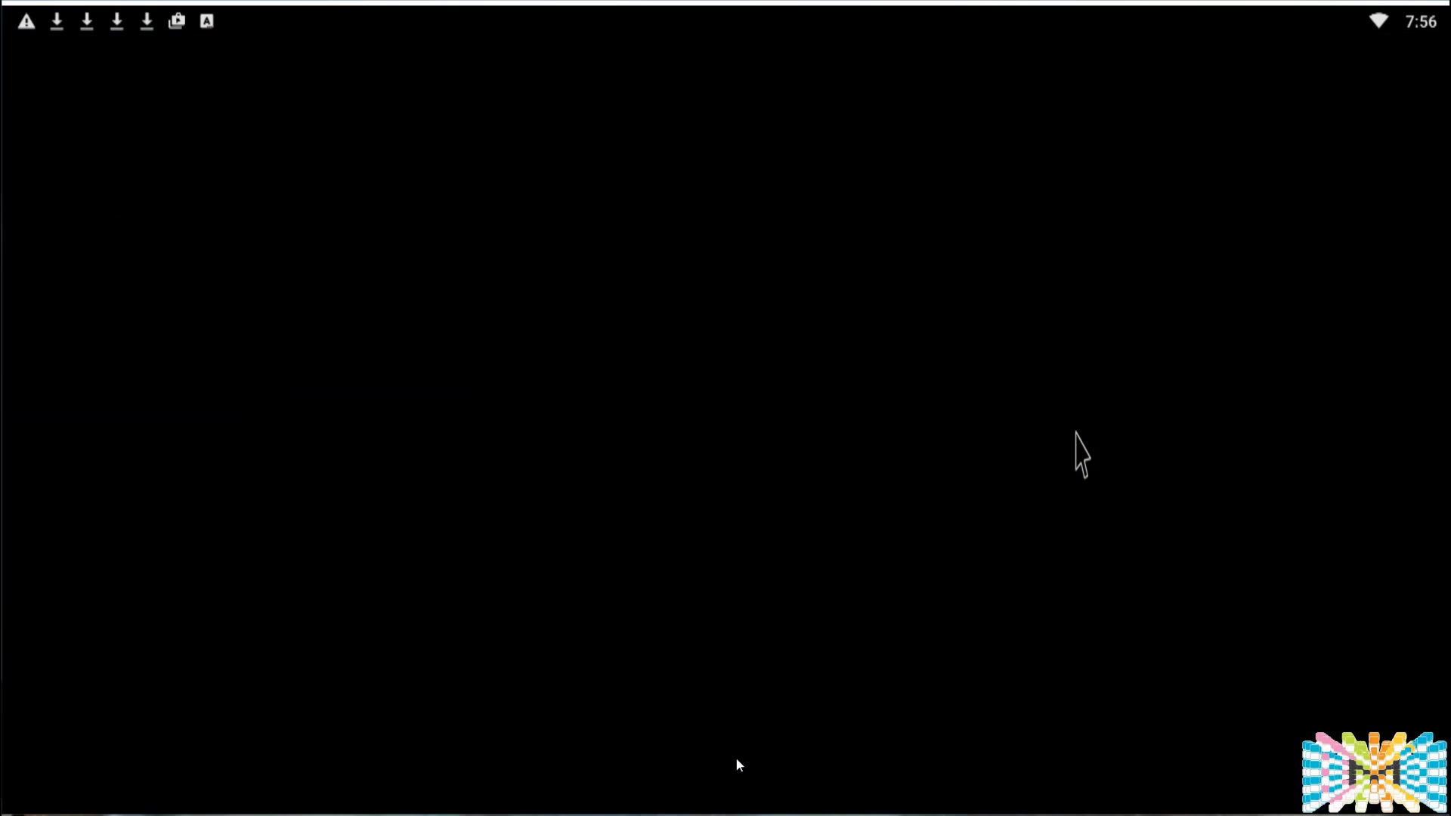
{"action": "left_click", "coordinate": [797, 325]}
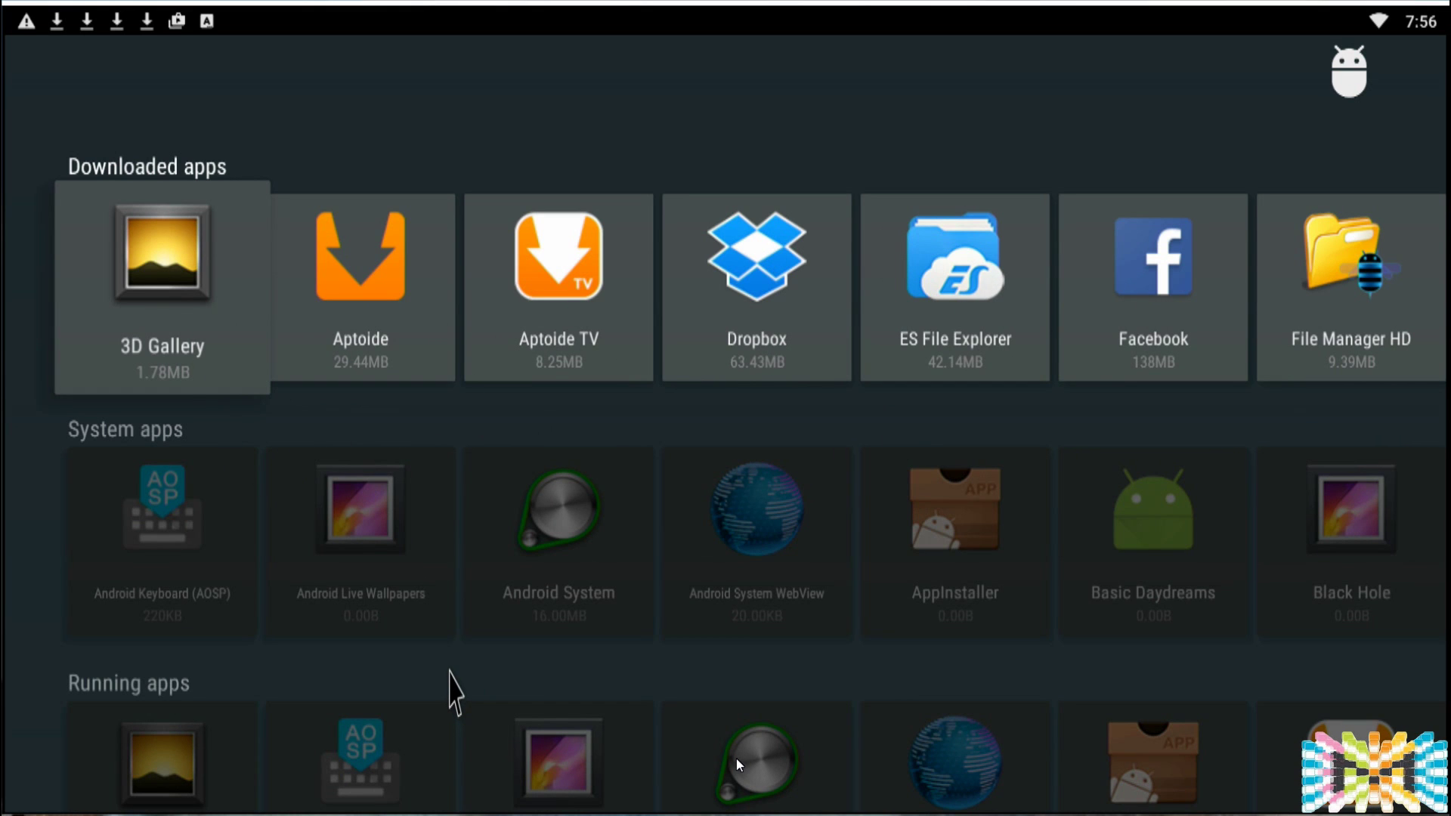
{"action": "key", "text": "Right"}
{"action": "key", "text": "Down"}
{"action": "key", "text": "Down"}
{"action": "key", "text": "Up"}
{"action": "key", "text": "Up"}
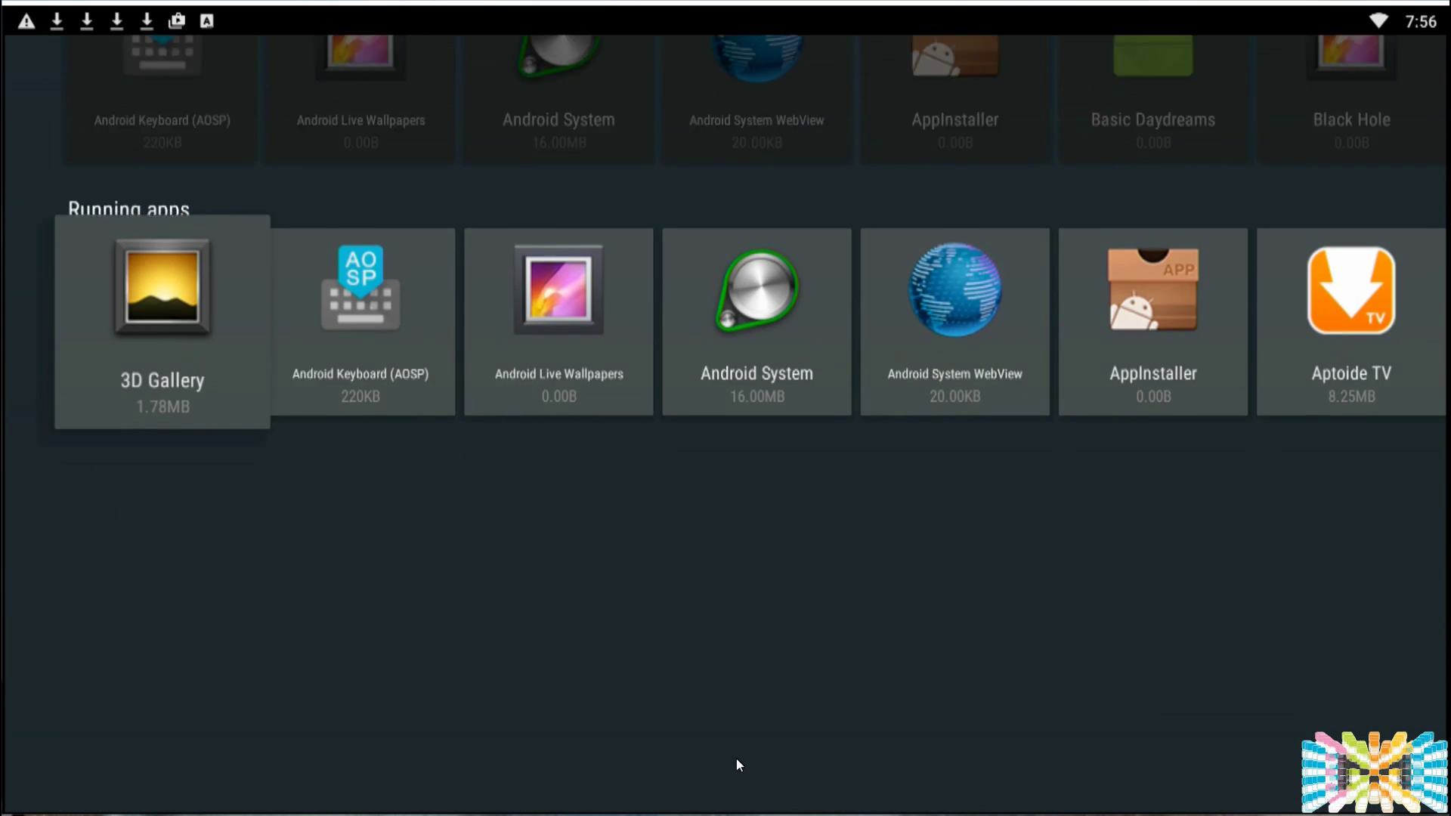
{"action": "key", "text": "Right"}
{"action": "key", "text": "Right"}
{"action": "key", "text": "Right"}
{"action": "key", "text": "Right"}
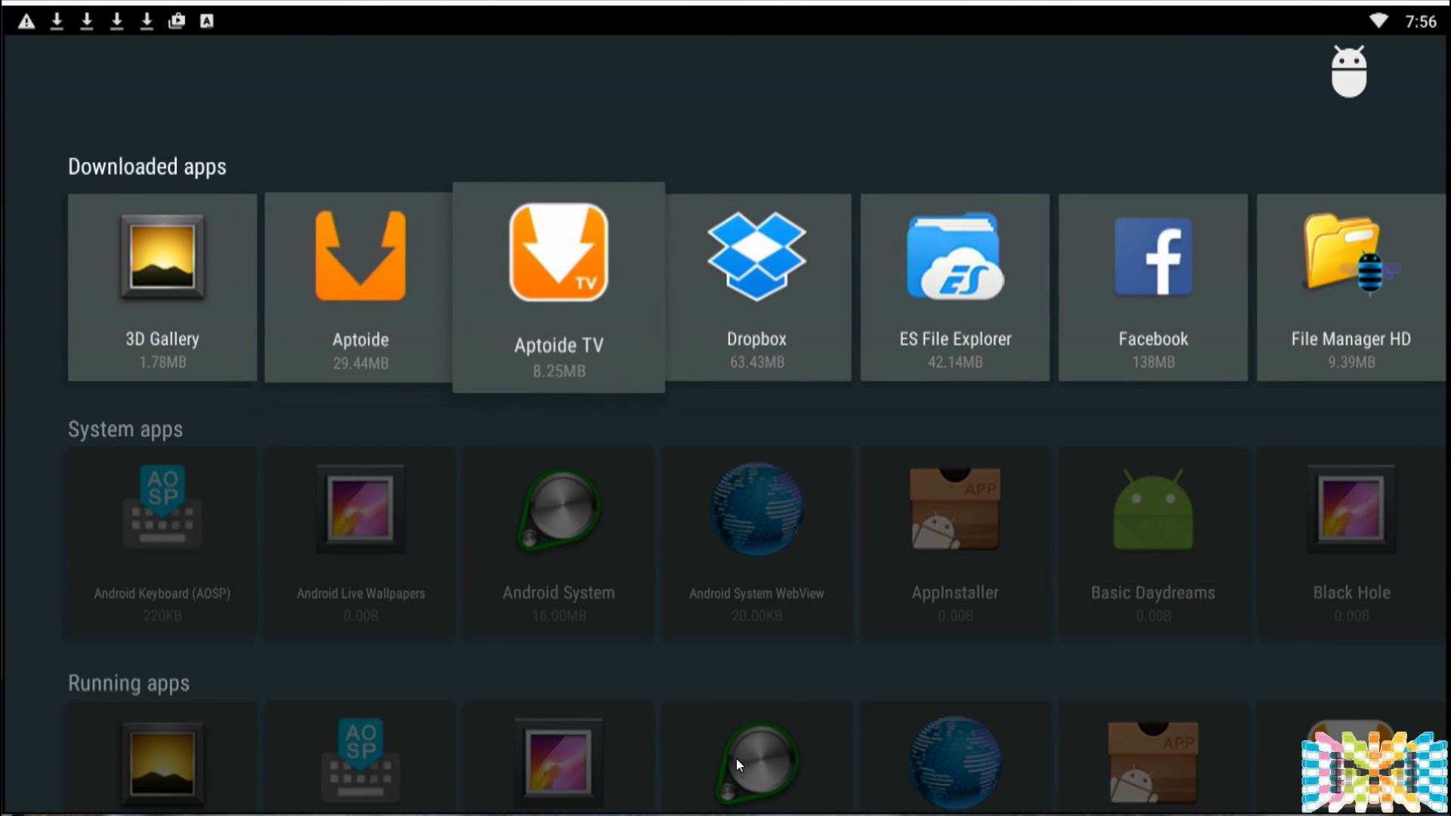
{"action": "key", "text": "Right"}
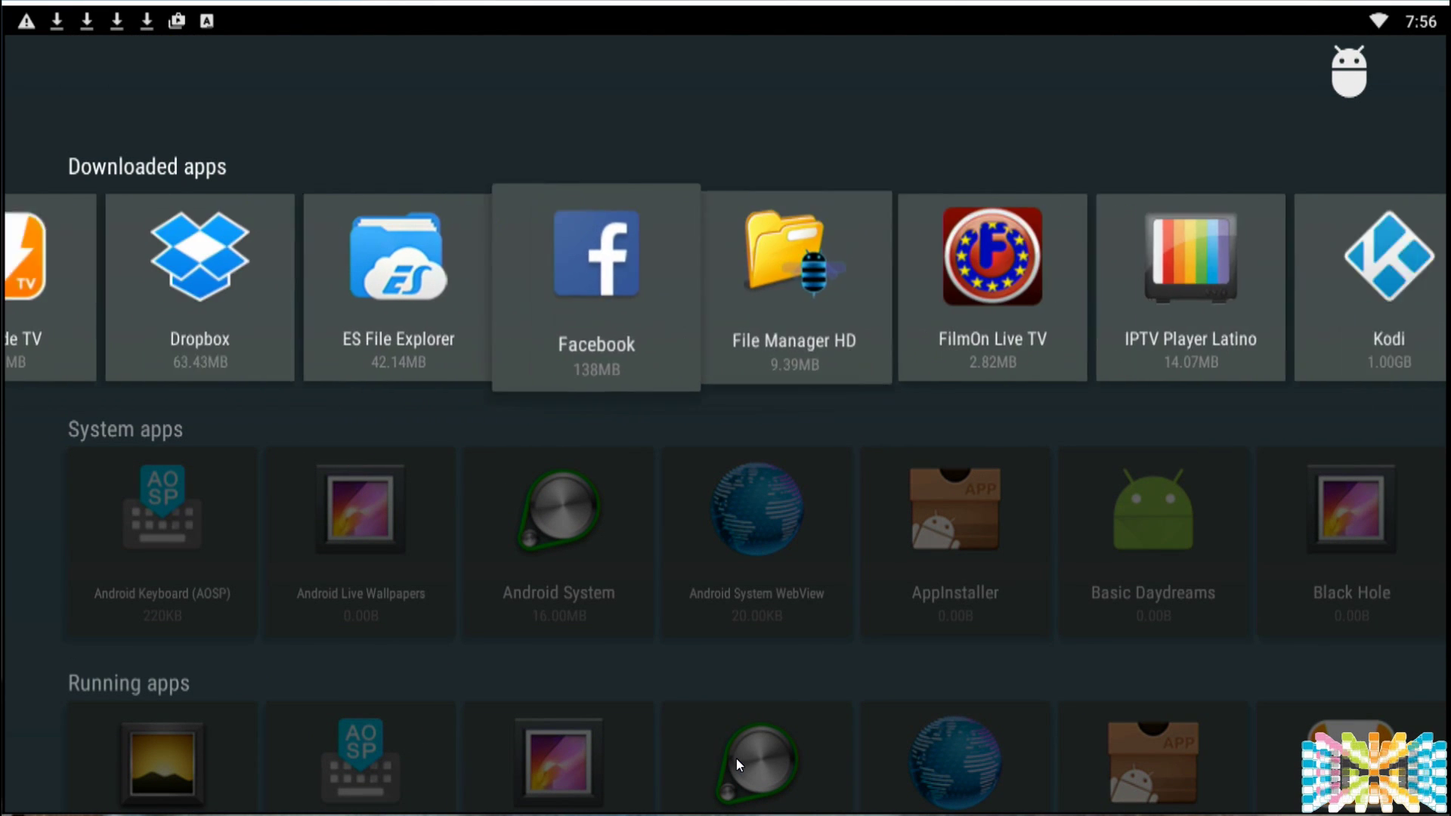
{"action": "key", "text": "Right"}
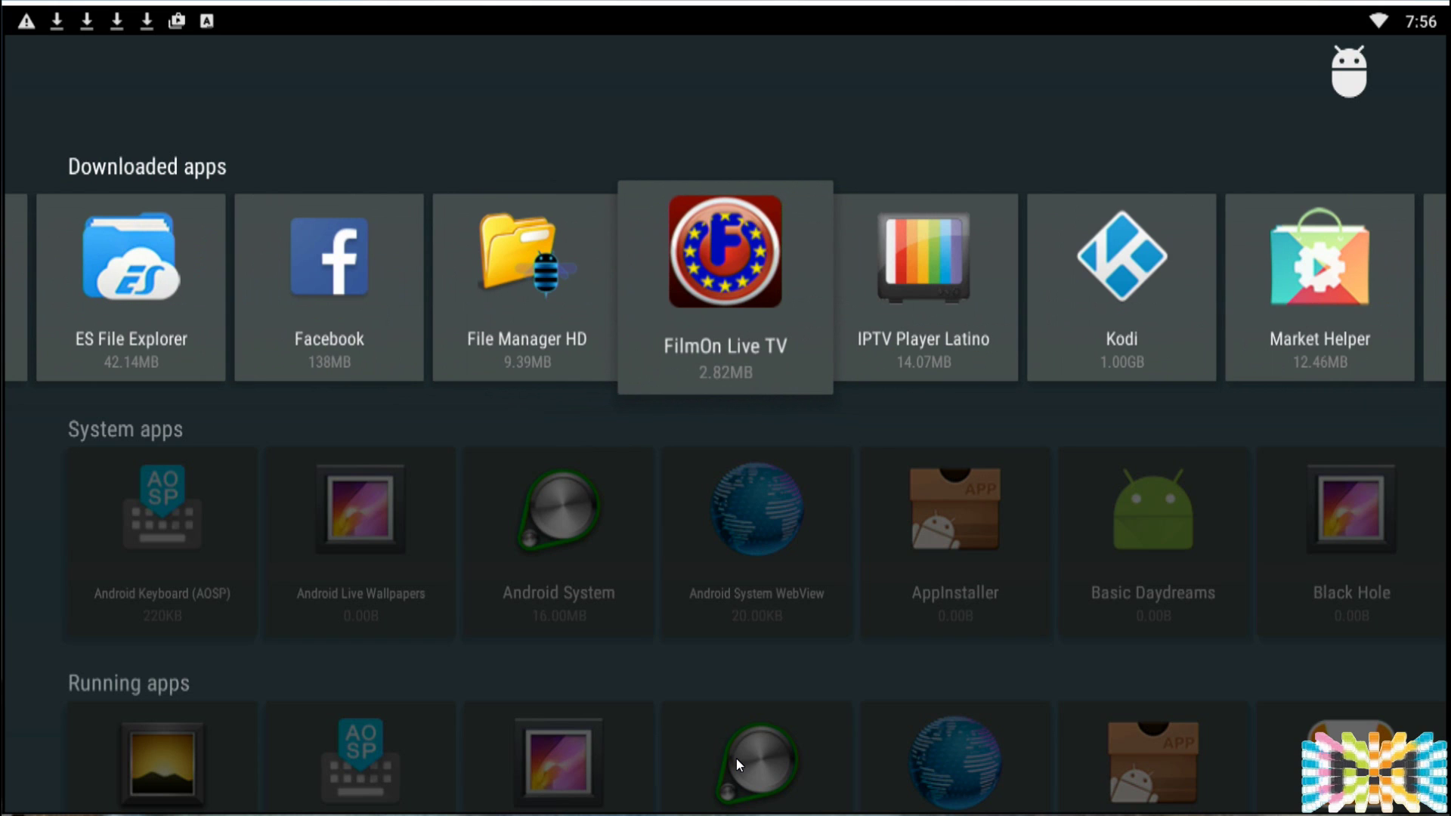
{"action": "key", "text": "Right"}
{"action": "key", "text": "Right"}
{"action": "key", "text": "Right"}
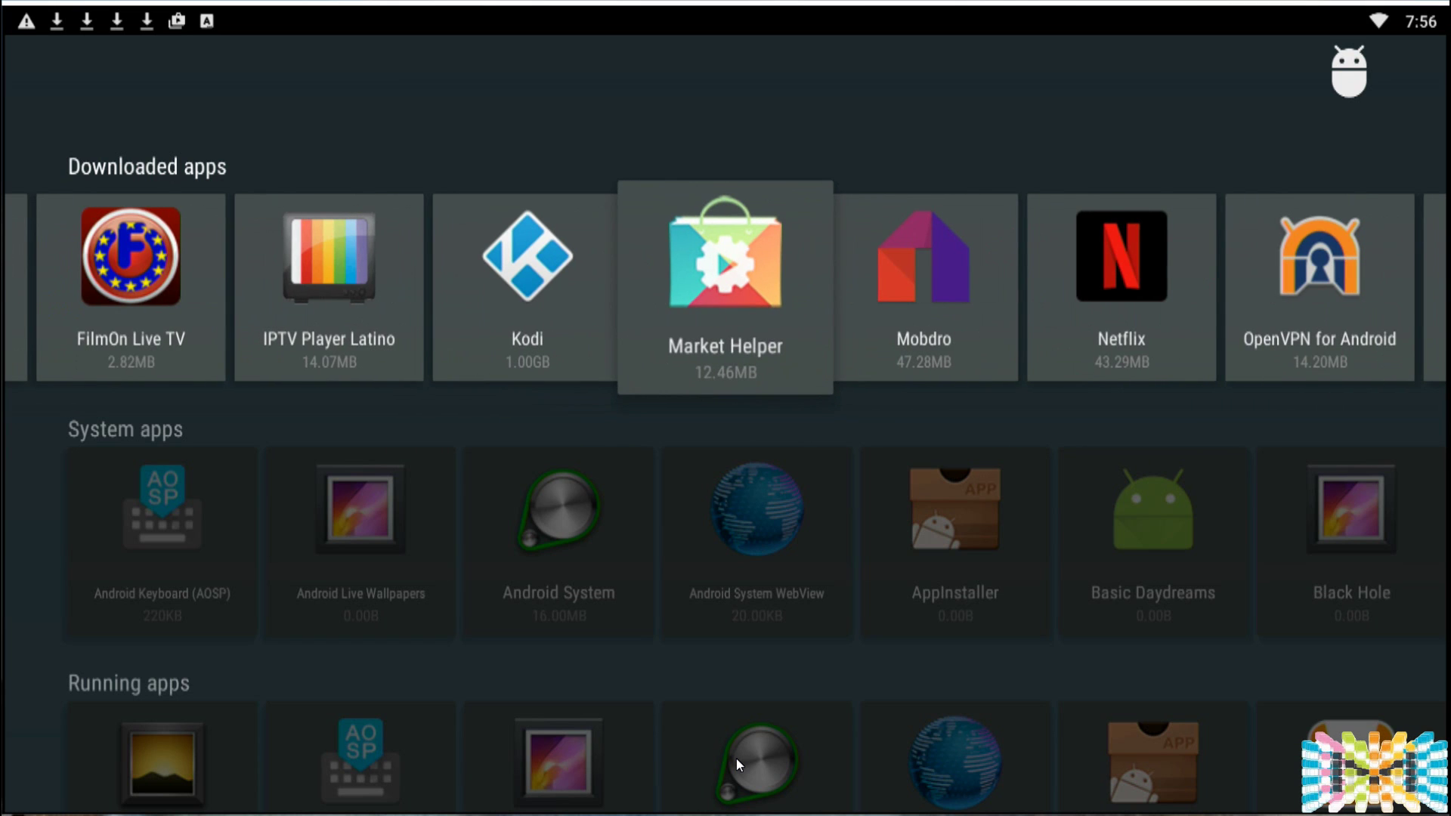
{"action": "key", "text": "Right"}
{"action": "key", "text": "Right"}
{"action": "key", "text": "Right"}
{"action": "key", "text": "Right"}
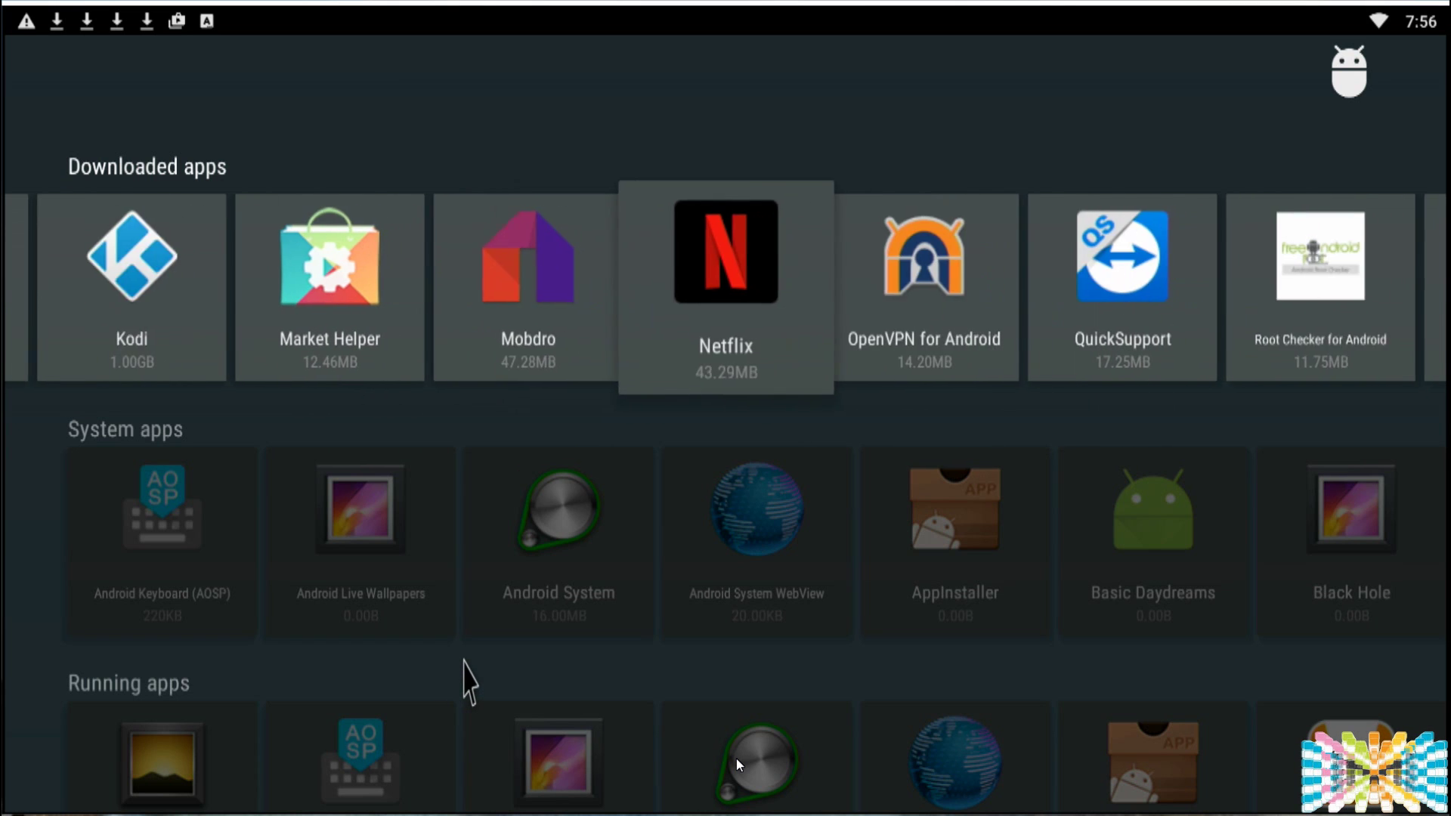
{"action": "key", "text": "Right"}
{"action": "key", "text": "Right"}
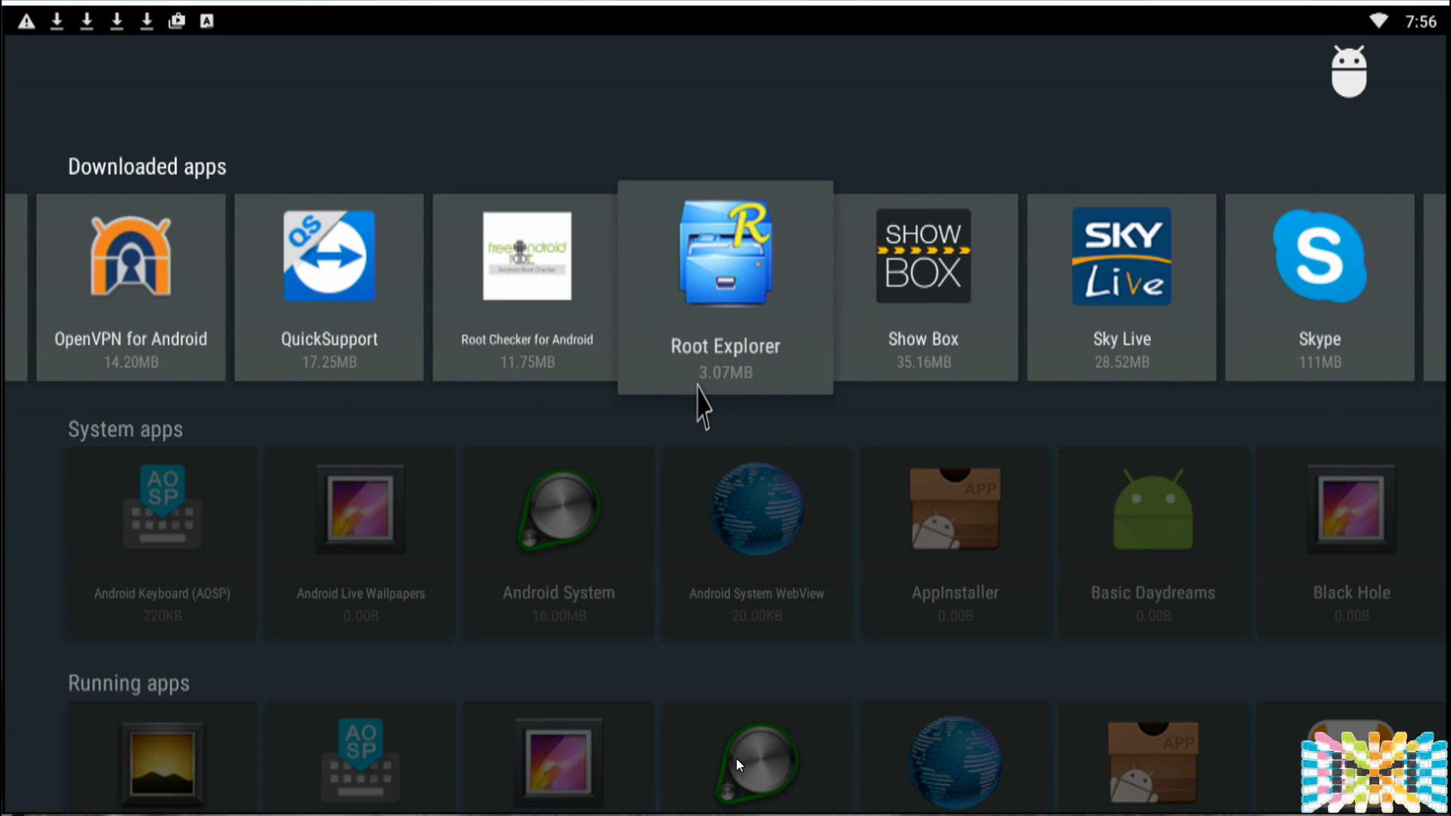
Step: Browse back from Root Checker for Android to Dropbox and open its app details
{"action": "left_click", "coordinate": [585, 367]}
{"action": "key", "text": "Left"}
{"action": "key", "text": "Left"}
{"action": "key", "text": "Left"}
{"action": "key", "text": "Left"}
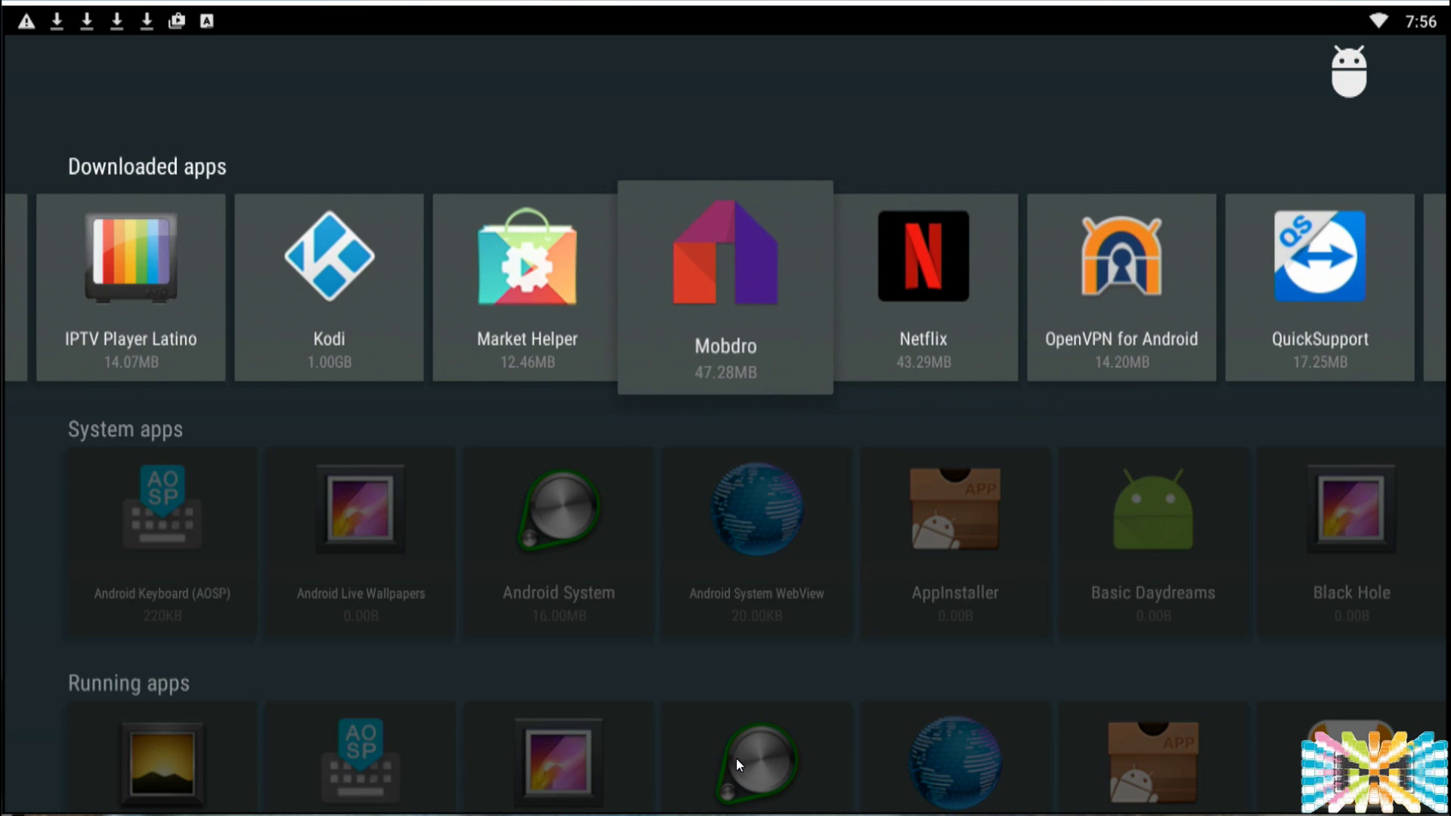
{"action": "key", "text": "Left"}
{"action": "key", "text": "Left"}
{"action": "key", "text": "Left"}
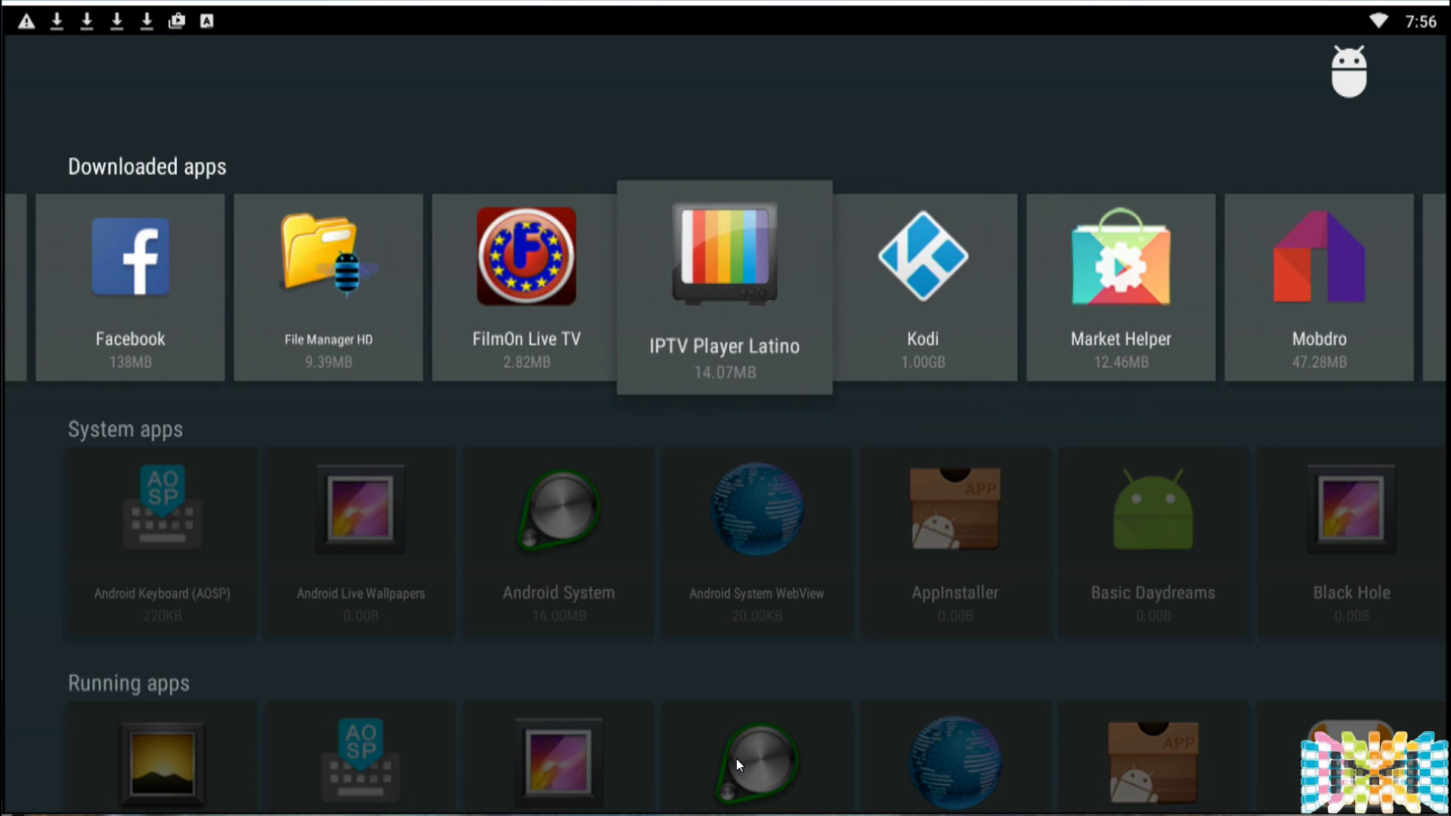
{"action": "key", "text": "Left"}
{"action": "key", "text": "Left"}
{"action": "key", "text": "Left"}
{"action": "key", "text": "Left"}
{"action": "key", "text": "Left"}
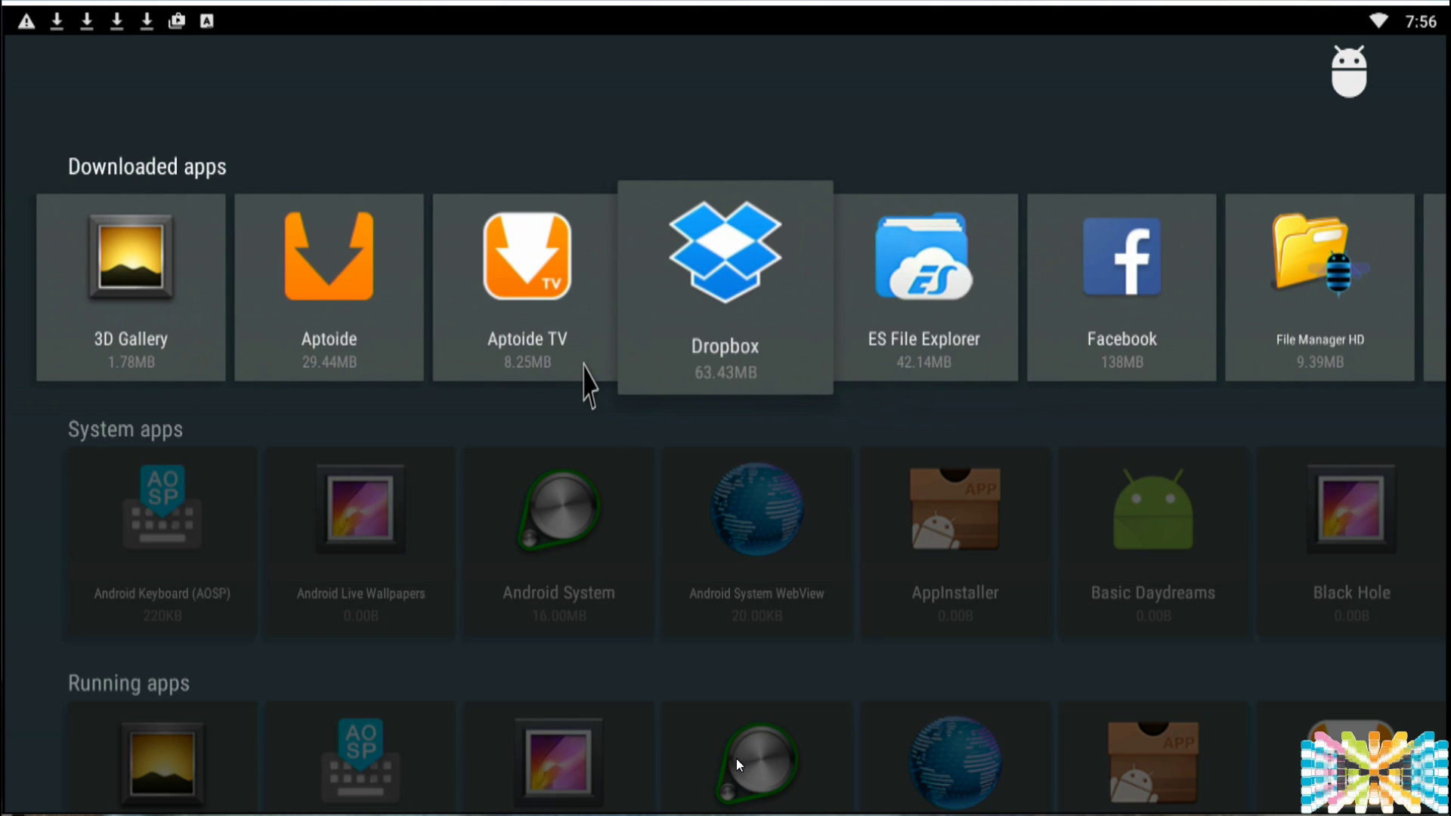
{"action": "key", "text": "Left"}
{"action": "key", "text": "Left"}
{"action": "key", "text": "Left"}
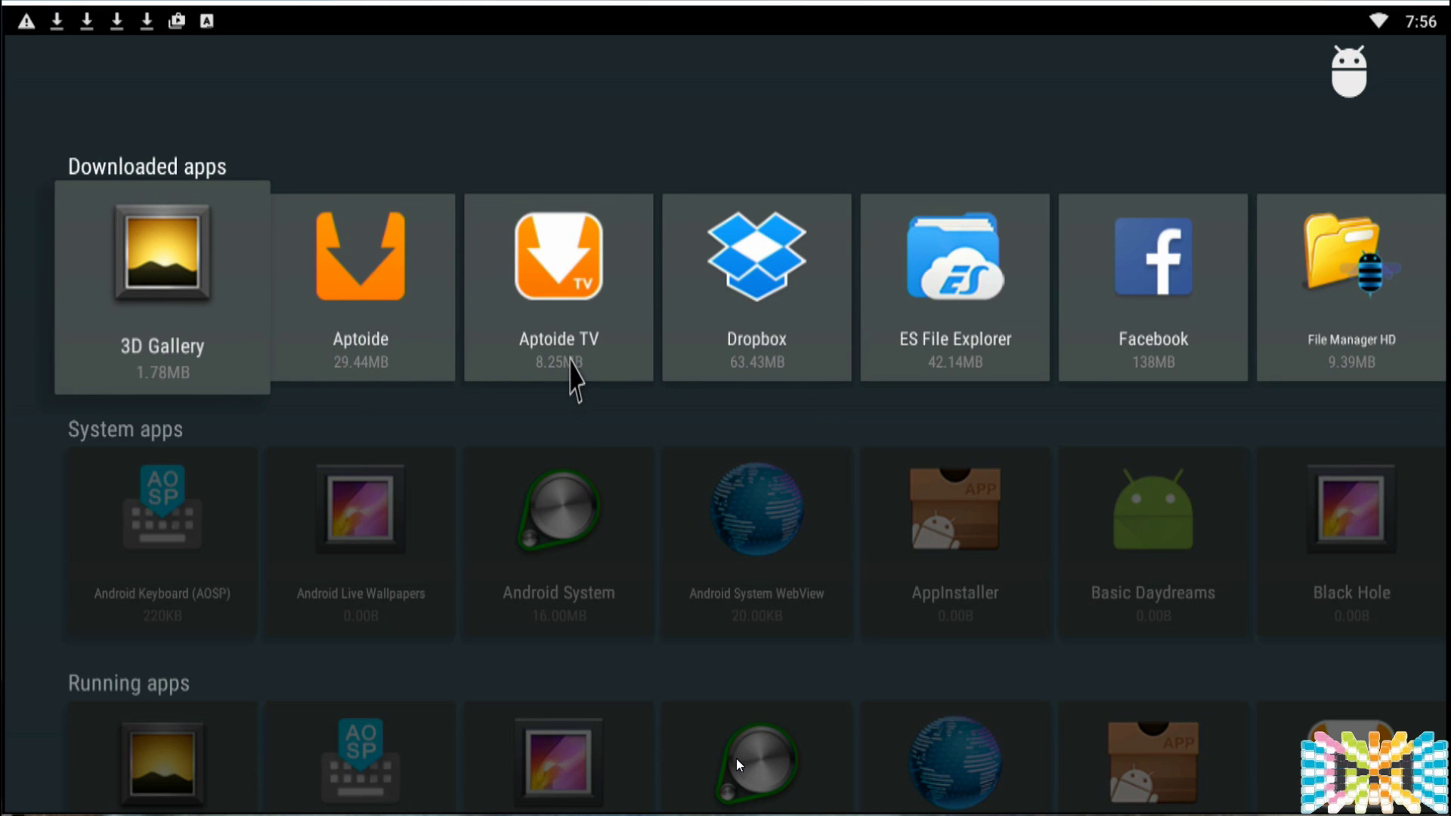
{"action": "key", "text": "Right"}
{"action": "key", "text": "Right"}
{"action": "key", "text": "Right"}
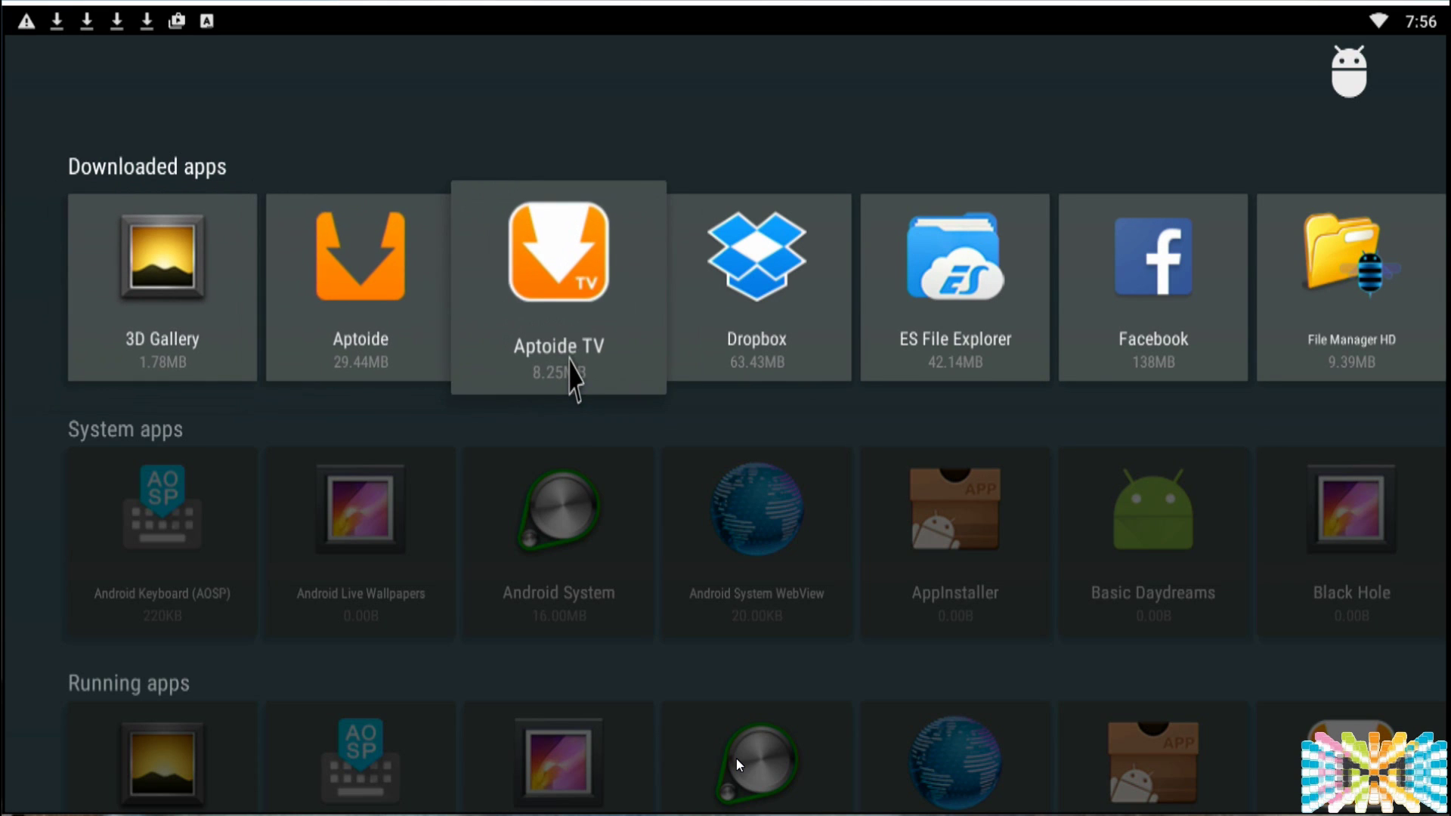
{"action": "key", "text": "Right"}
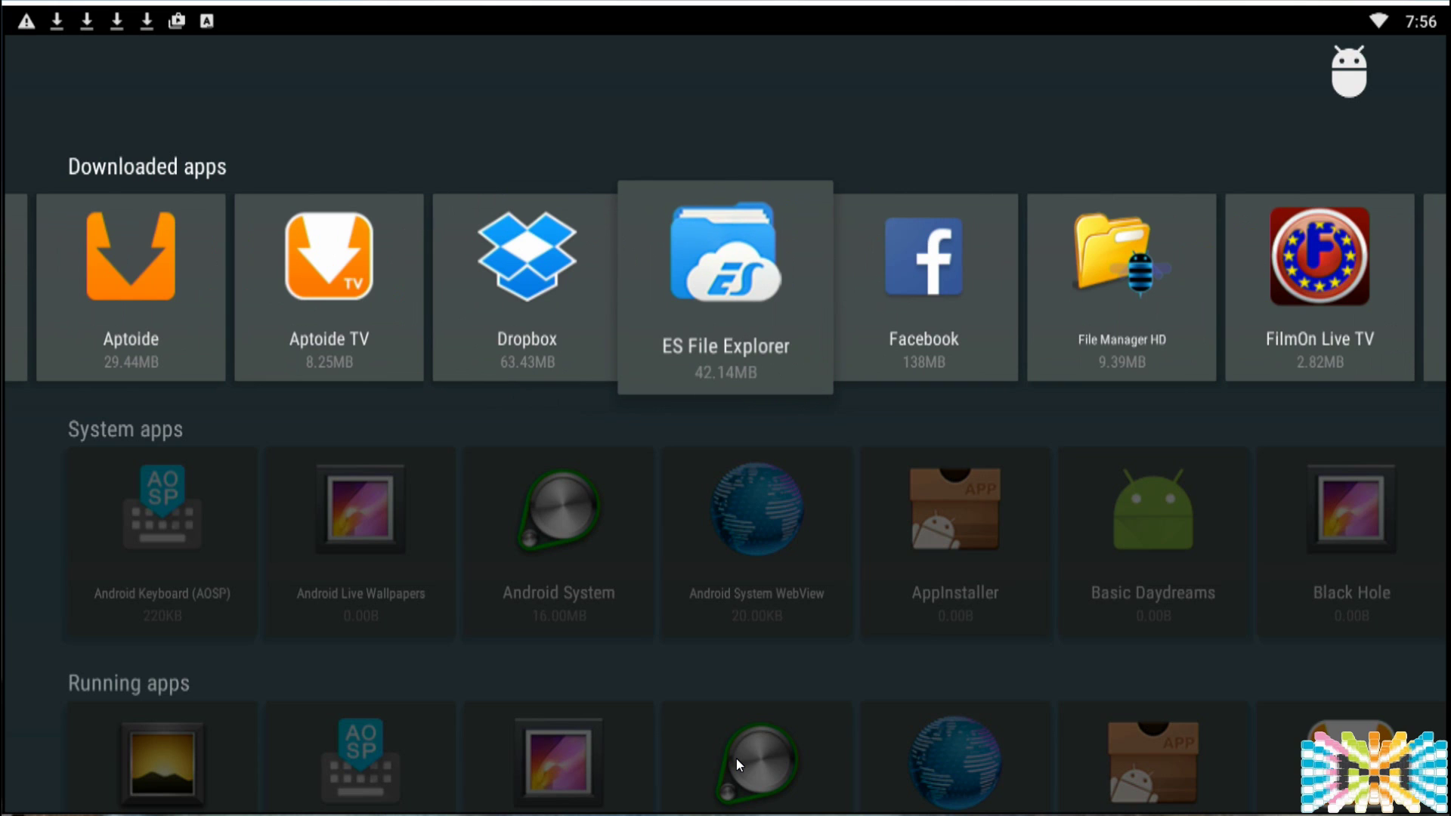
{"action": "key", "text": "Left"}
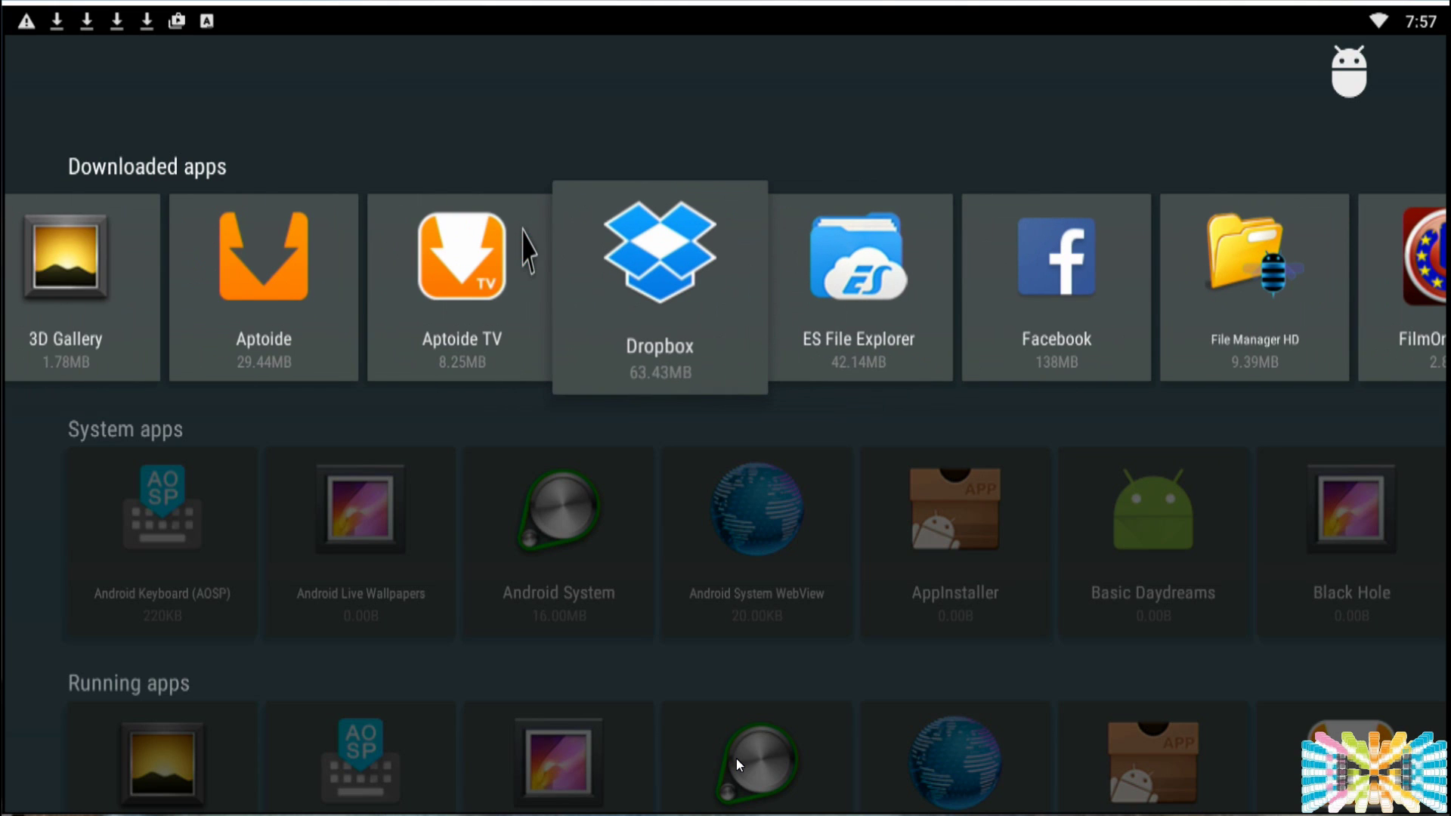
{"action": "left_click", "coordinate": [586, 253]}
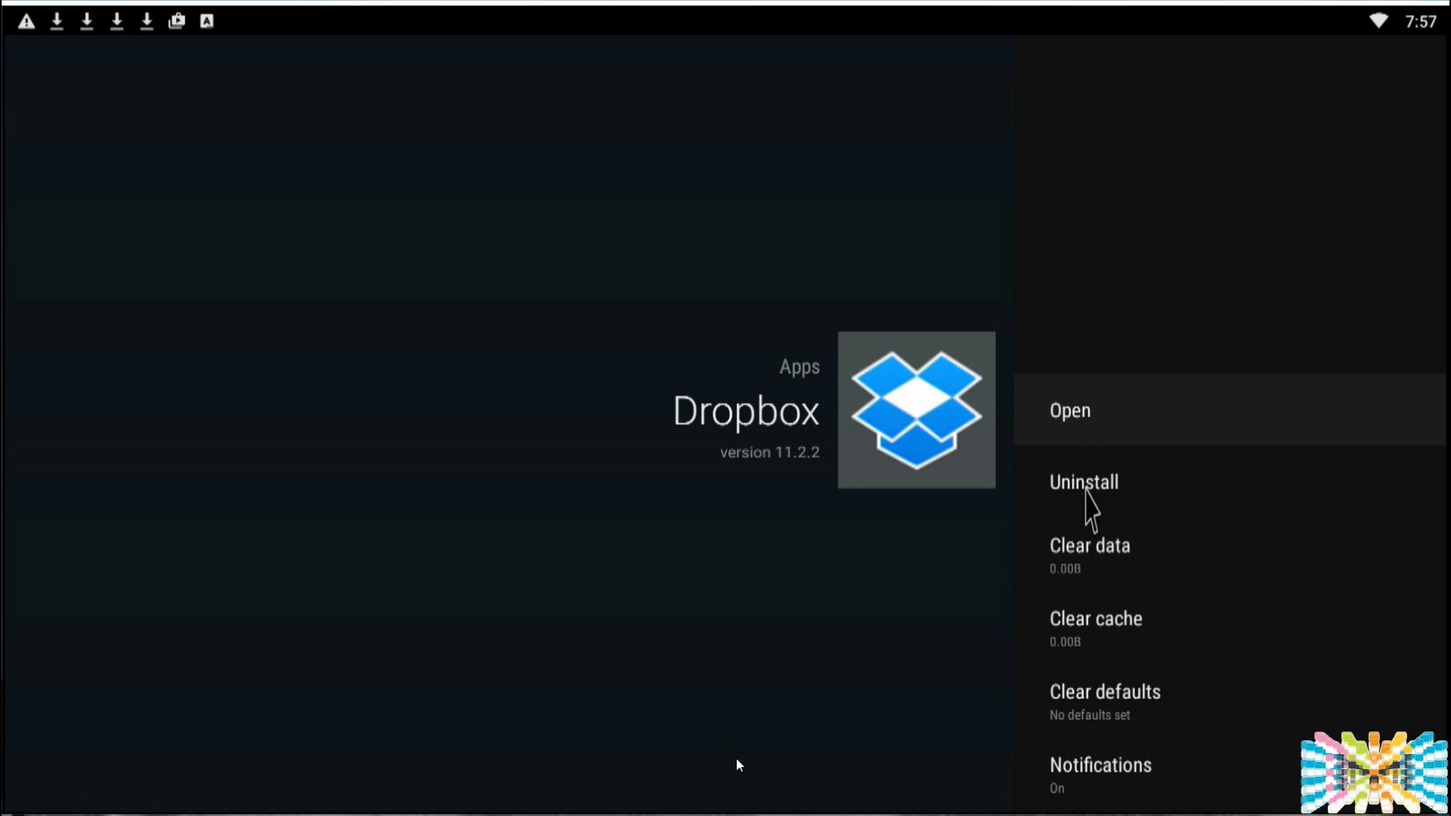
Step: Close Dropbox's details and browse the Downloaded apps past OpenVPN and Netflix, ending on Kodi
{"action": "right_click", "coordinate": [1073, 557]}
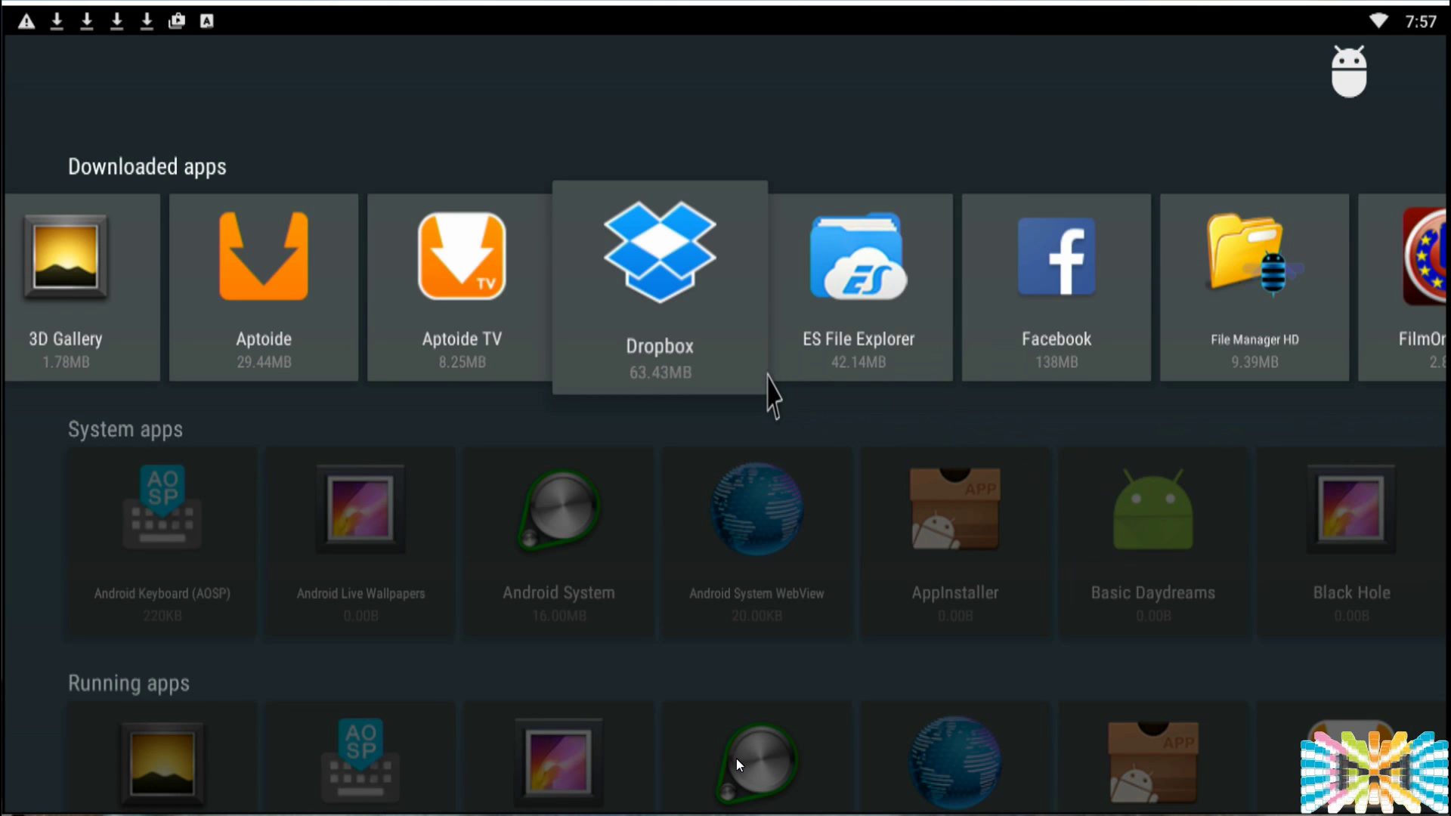
{"action": "key", "text": "Right"}
{"action": "key", "text": "Right"}
{"action": "key", "text": "Right"}
{"action": "key", "text": "Right"}
{"action": "key", "text": "Right"}
{"action": "key", "text": "Right"}
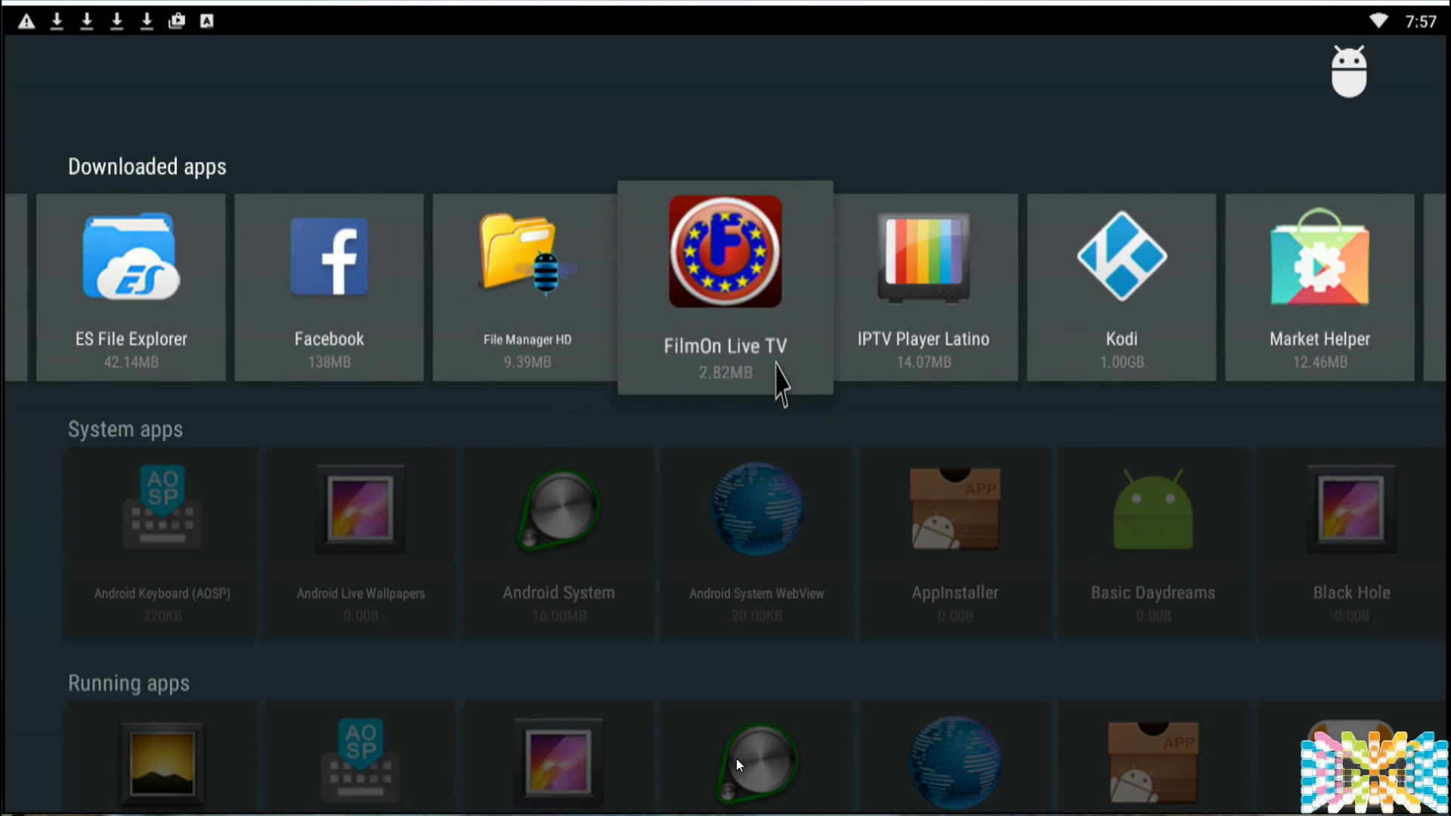
{"action": "key", "text": "Right"}
{"action": "key", "text": "Right"}
{"action": "key", "text": "Right"}
{"action": "key", "text": "Right"}
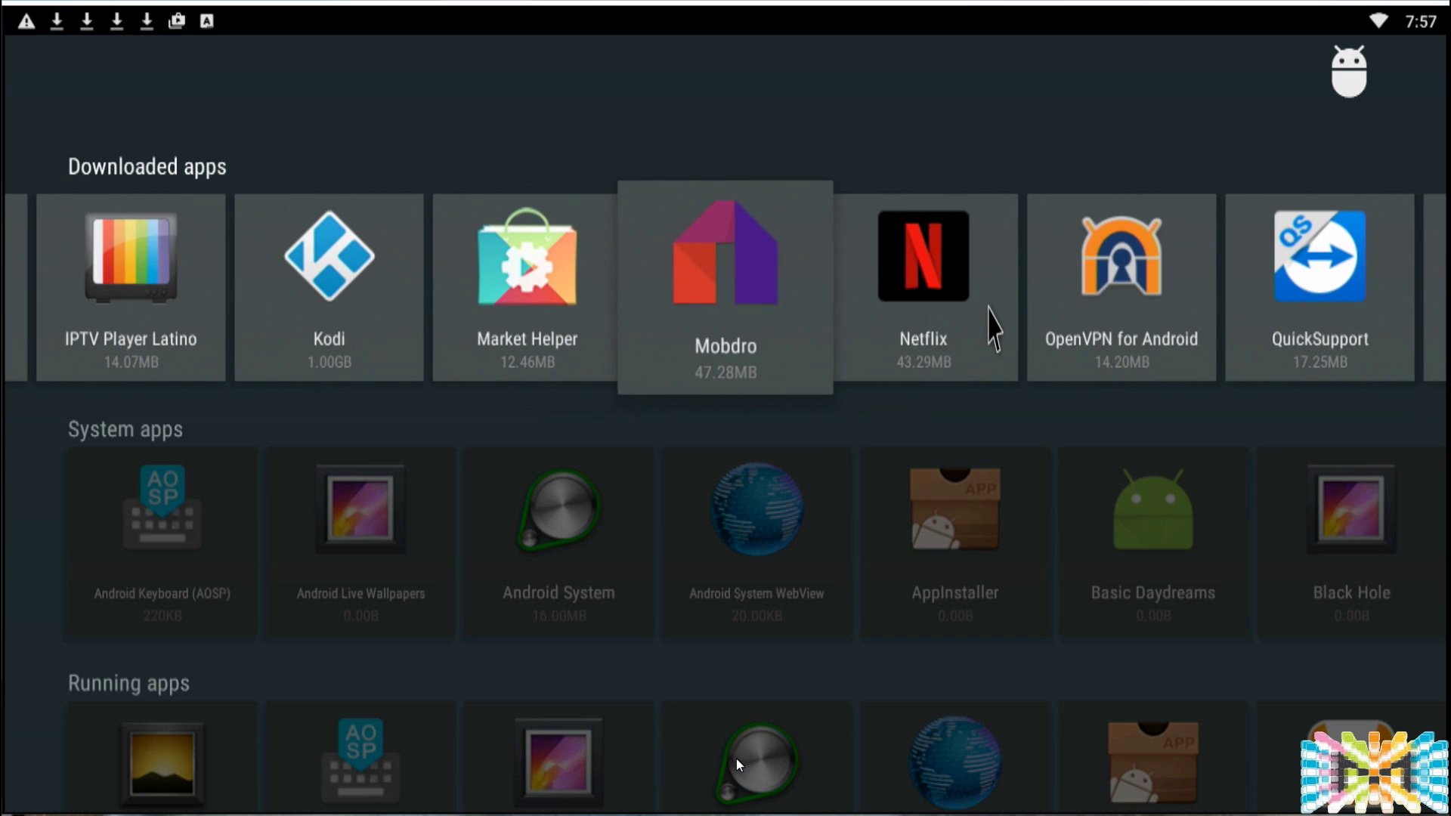
{"action": "key", "text": "Right"}
{"action": "key", "text": "Right"}
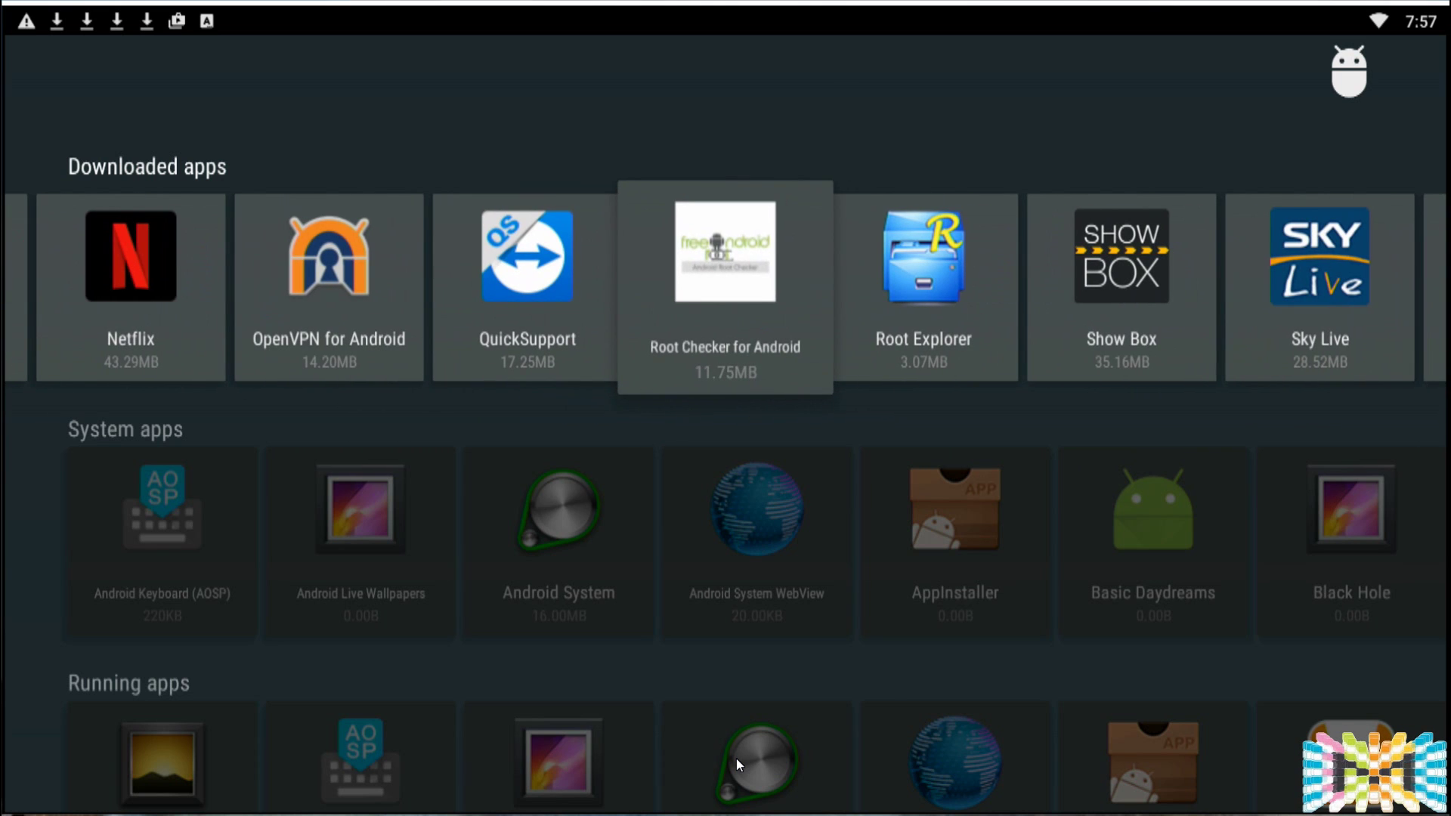
{"action": "key", "text": "Left"}
{"action": "key", "text": "Left"}
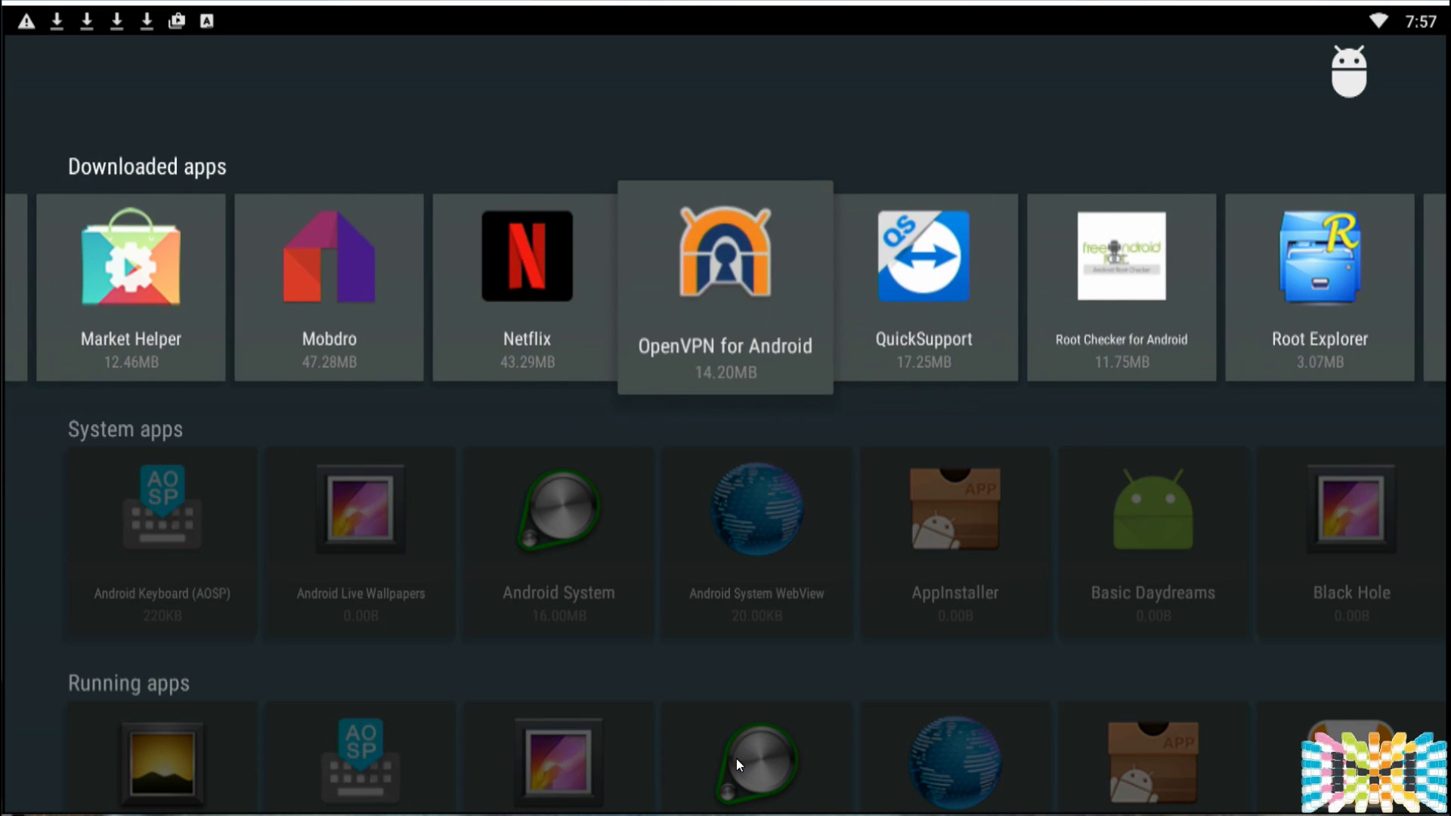
{"action": "key", "text": "Left"}
{"action": "key", "text": "Left"}
{"action": "key", "text": "Left"}
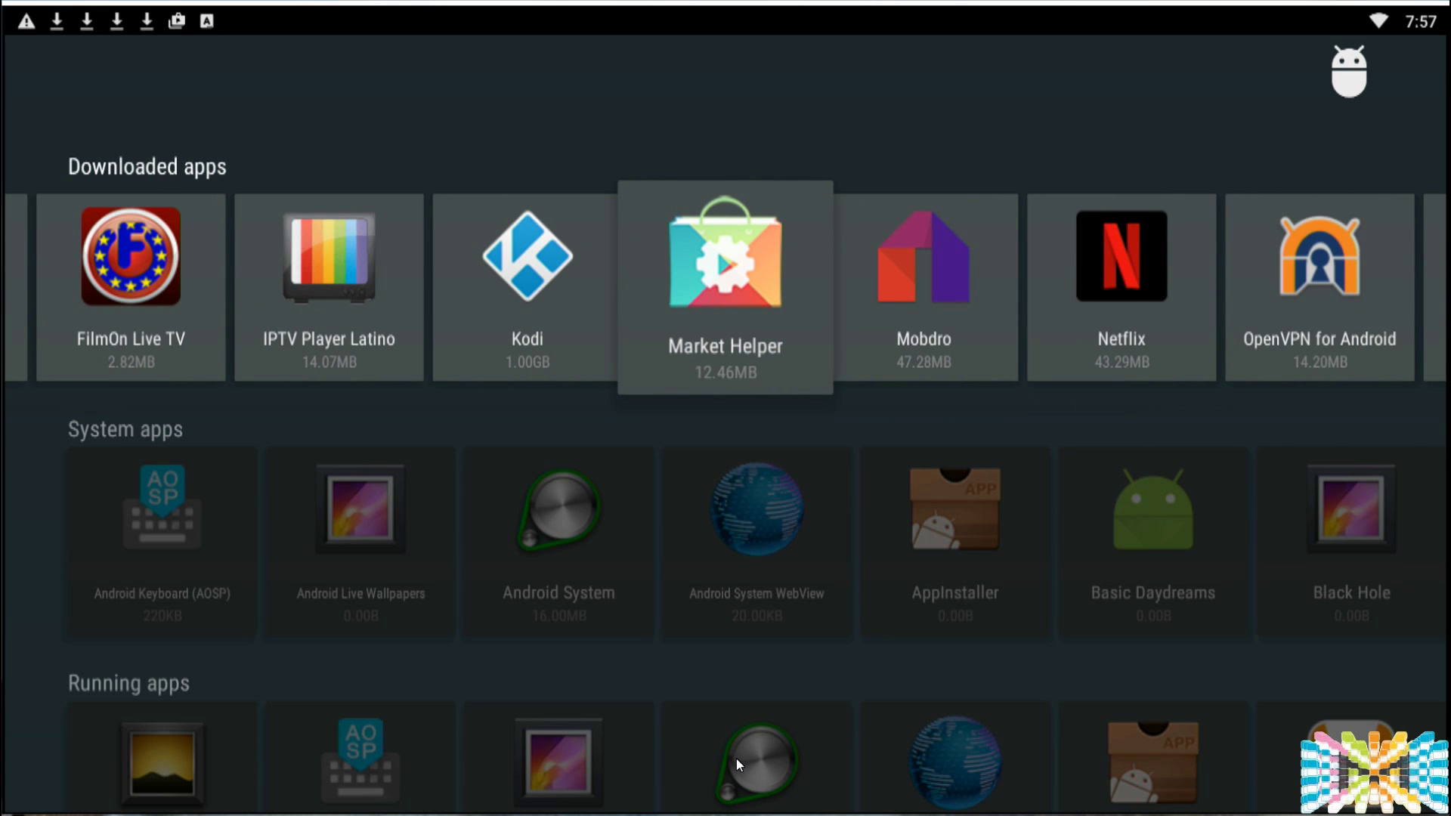
{"action": "key", "text": "Left"}
{"action": "key", "text": "Left"}
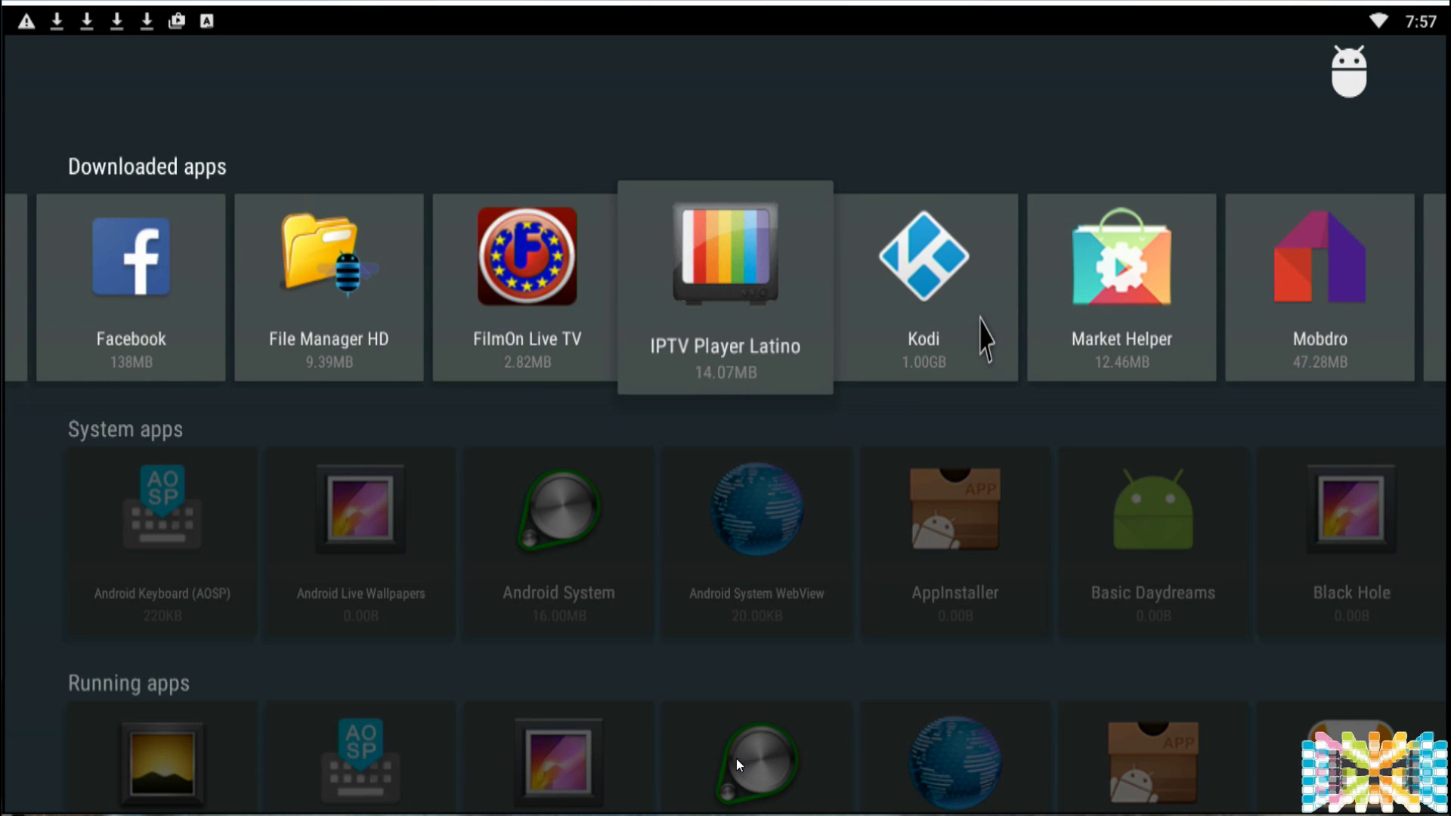
{"action": "key", "text": "Left"}
{"action": "key", "text": "Left"}
{"action": "key", "text": "Left"}
{"action": "key", "text": "Left"}
{"action": "key", "text": "Left"}
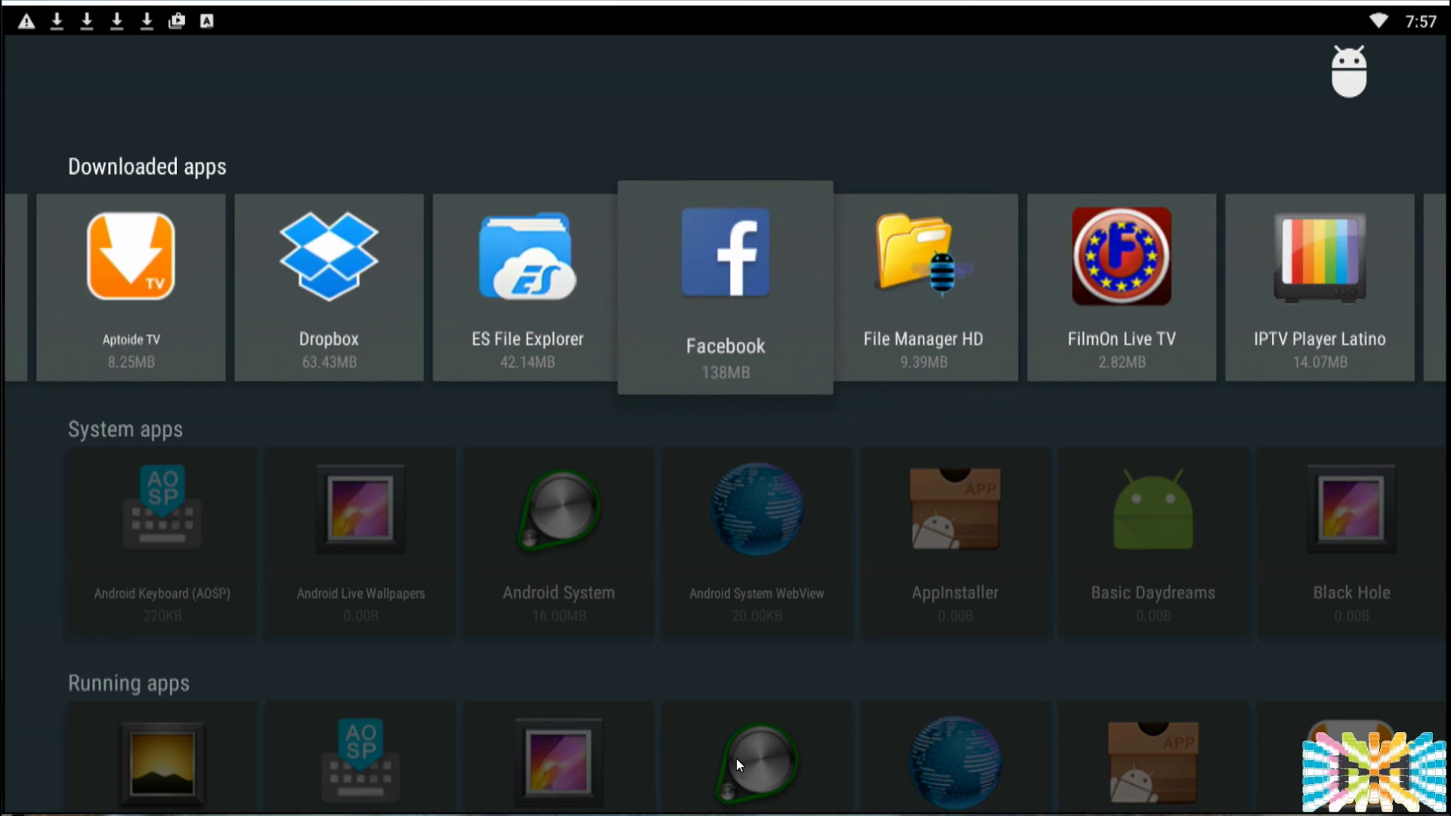
{"action": "key", "text": "Right"}
{"action": "key", "text": "Right"}
{"action": "key", "text": "Right"}
{"action": "key", "text": "Right"}
{"action": "key", "text": "Right"}
{"action": "key", "text": "Right"}
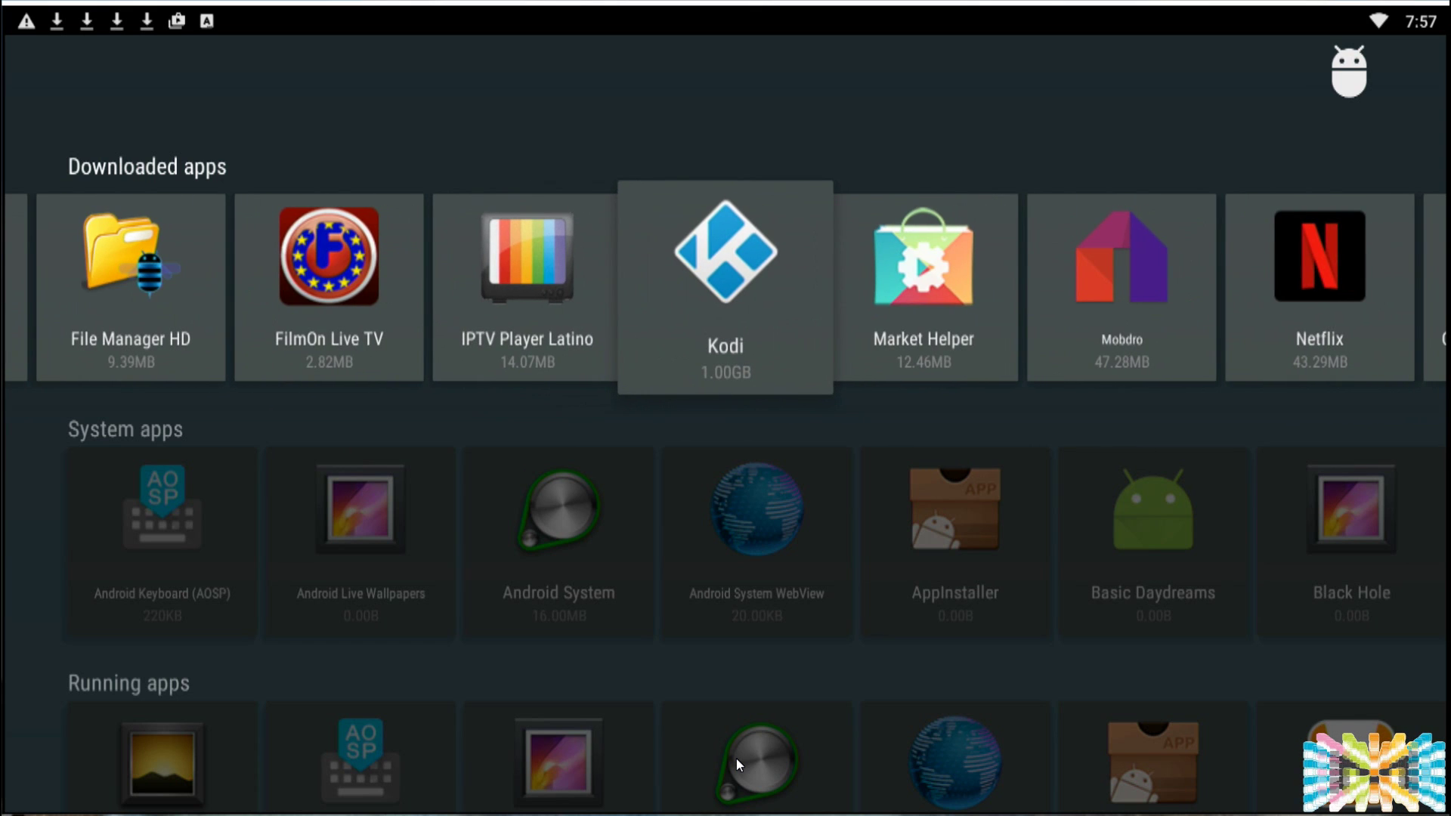
Step: Check Kodi's app details, glance at the Running apps row, then return to the main Settings page
{"action": "left_click", "coordinate": [704, 314]}
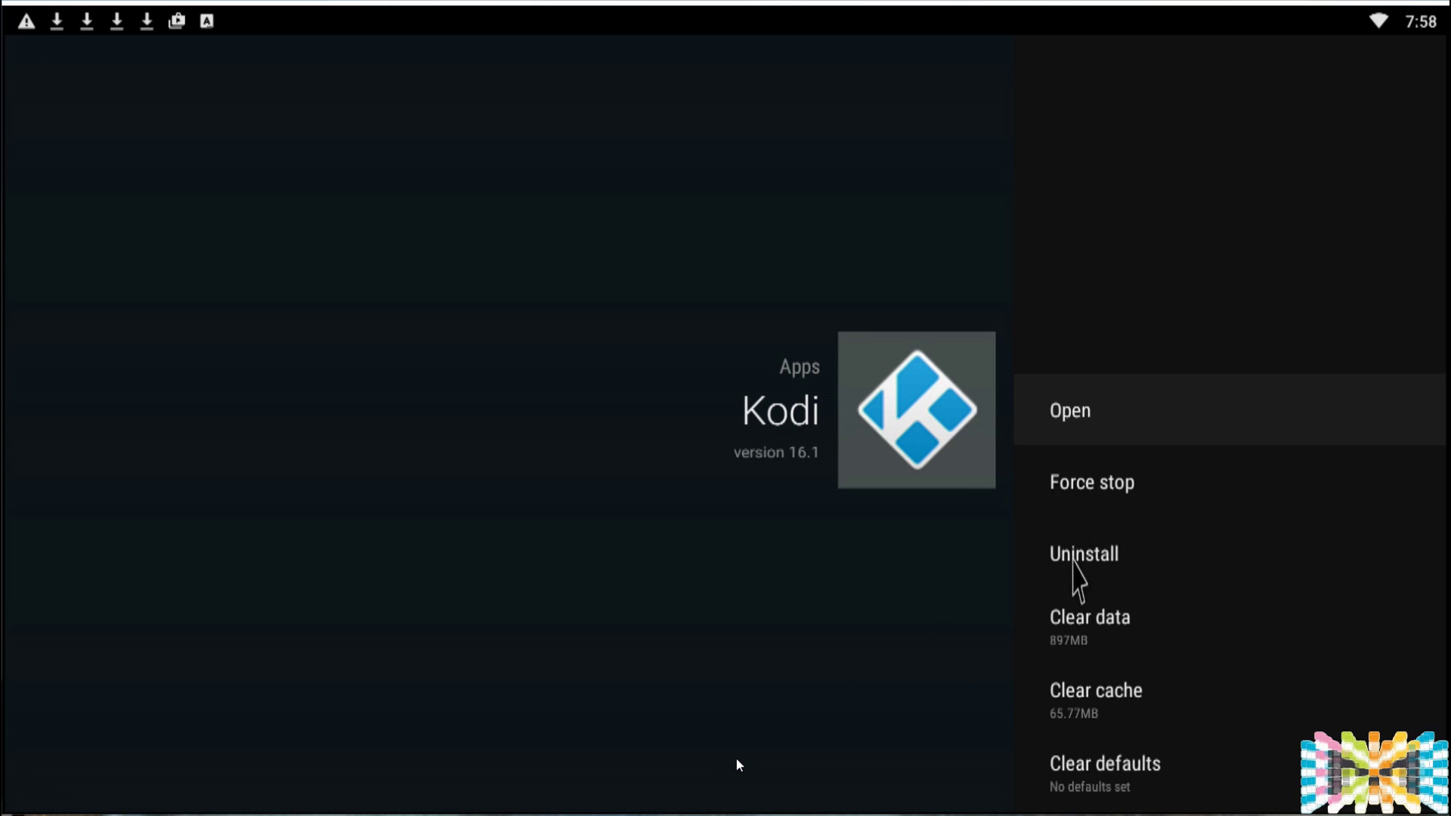
{"action": "key", "text": "Escape"}
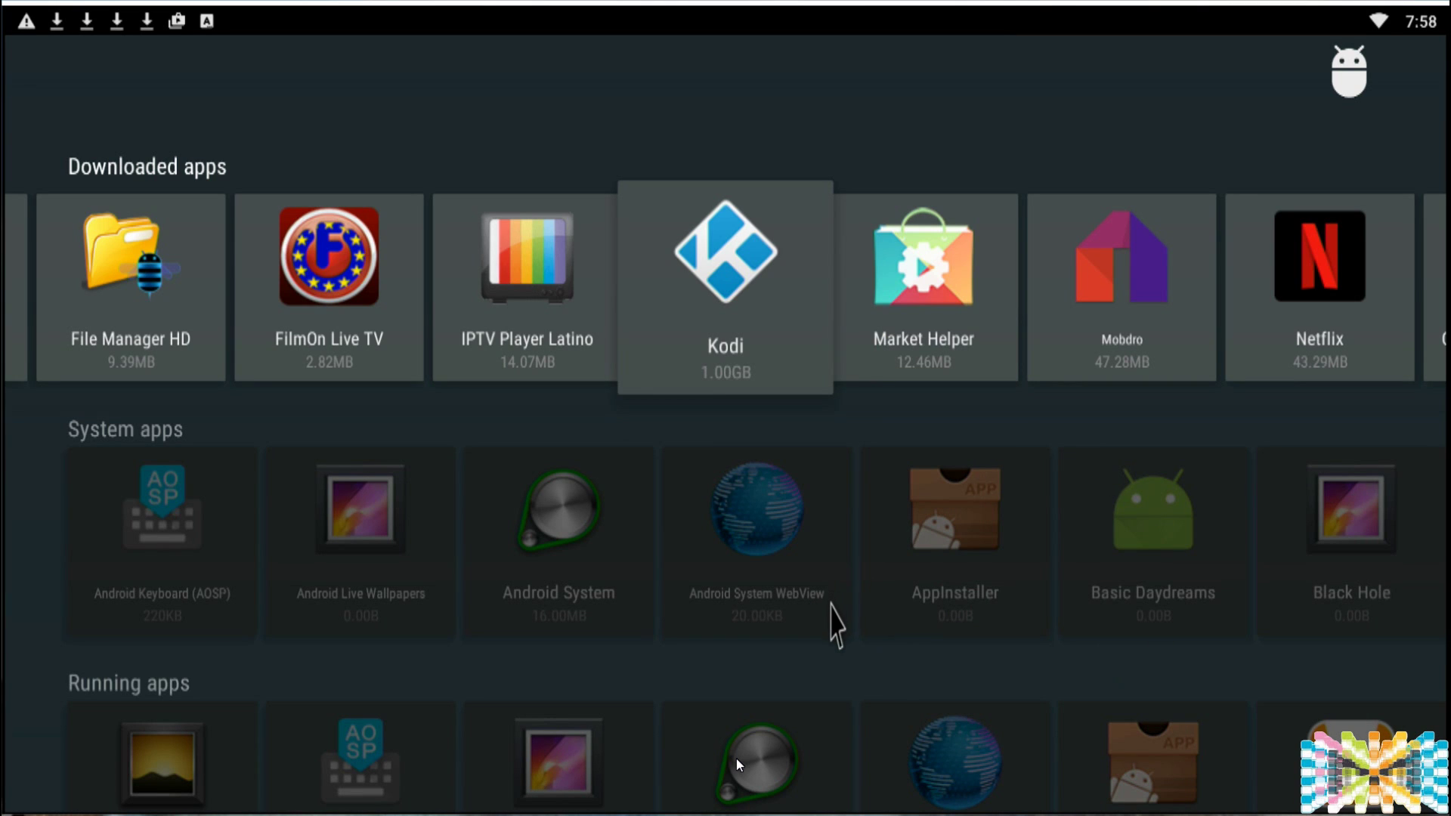
{"action": "key", "text": "Down"}
{"action": "key", "text": "Down"}
{"action": "key", "text": "Right"}
{"action": "key", "text": "Right"}
{"action": "key", "text": "Right"}
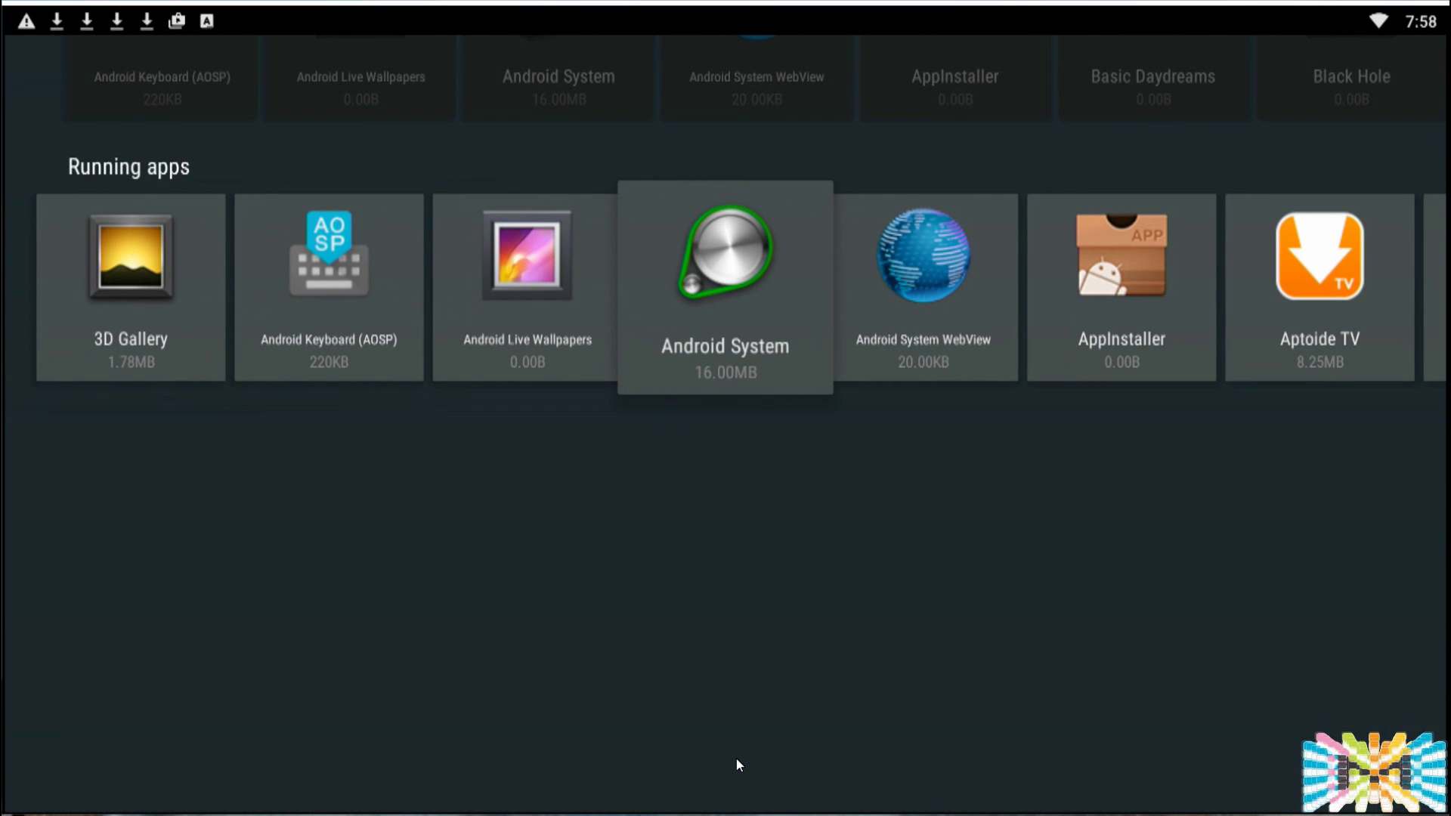
{"action": "key", "text": "Up"}
{"action": "key", "text": "Up"}
{"action": "key", "text": "Escape"}
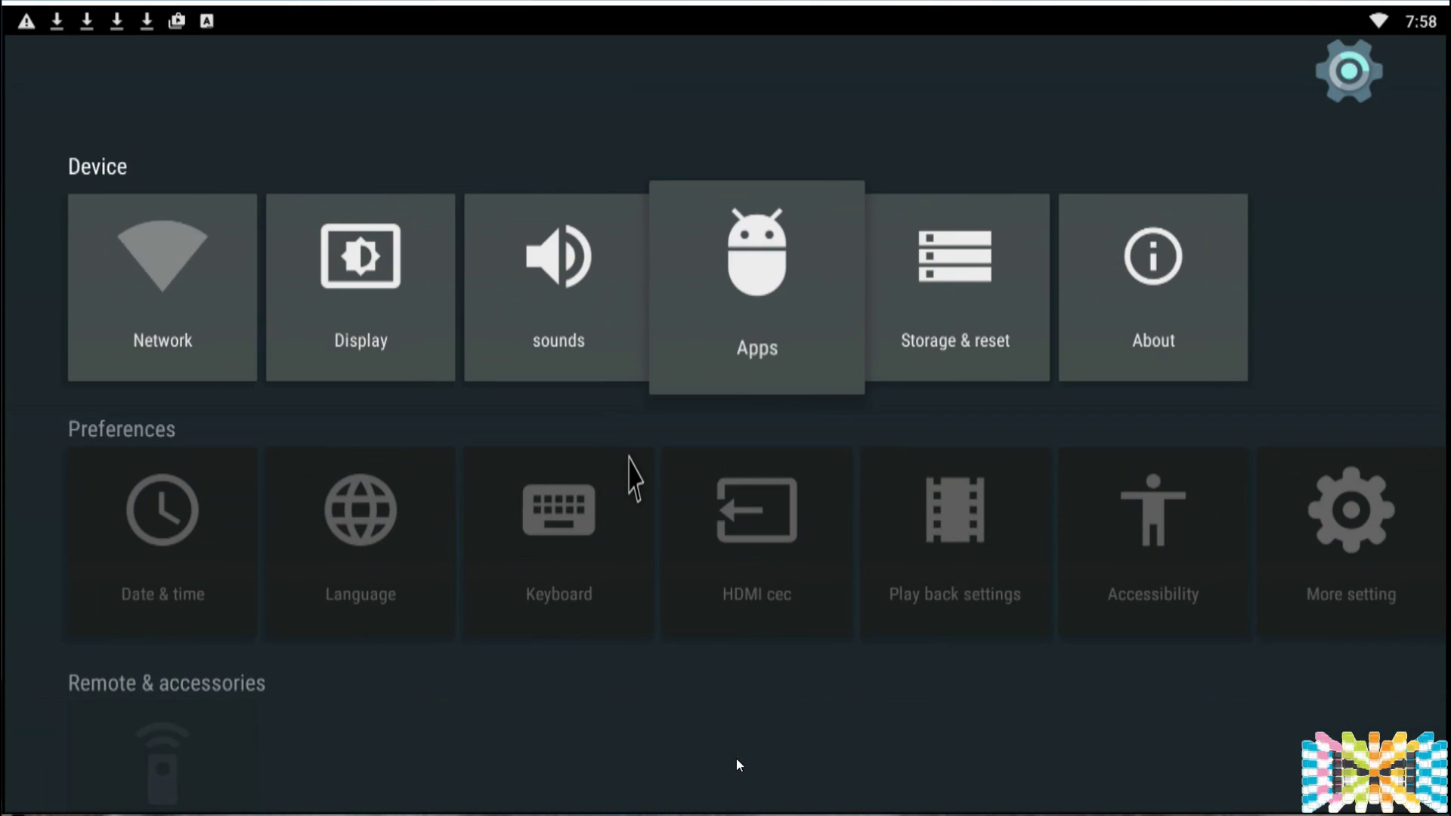
{"action": "left_click", "coordinate": [914, 319]}
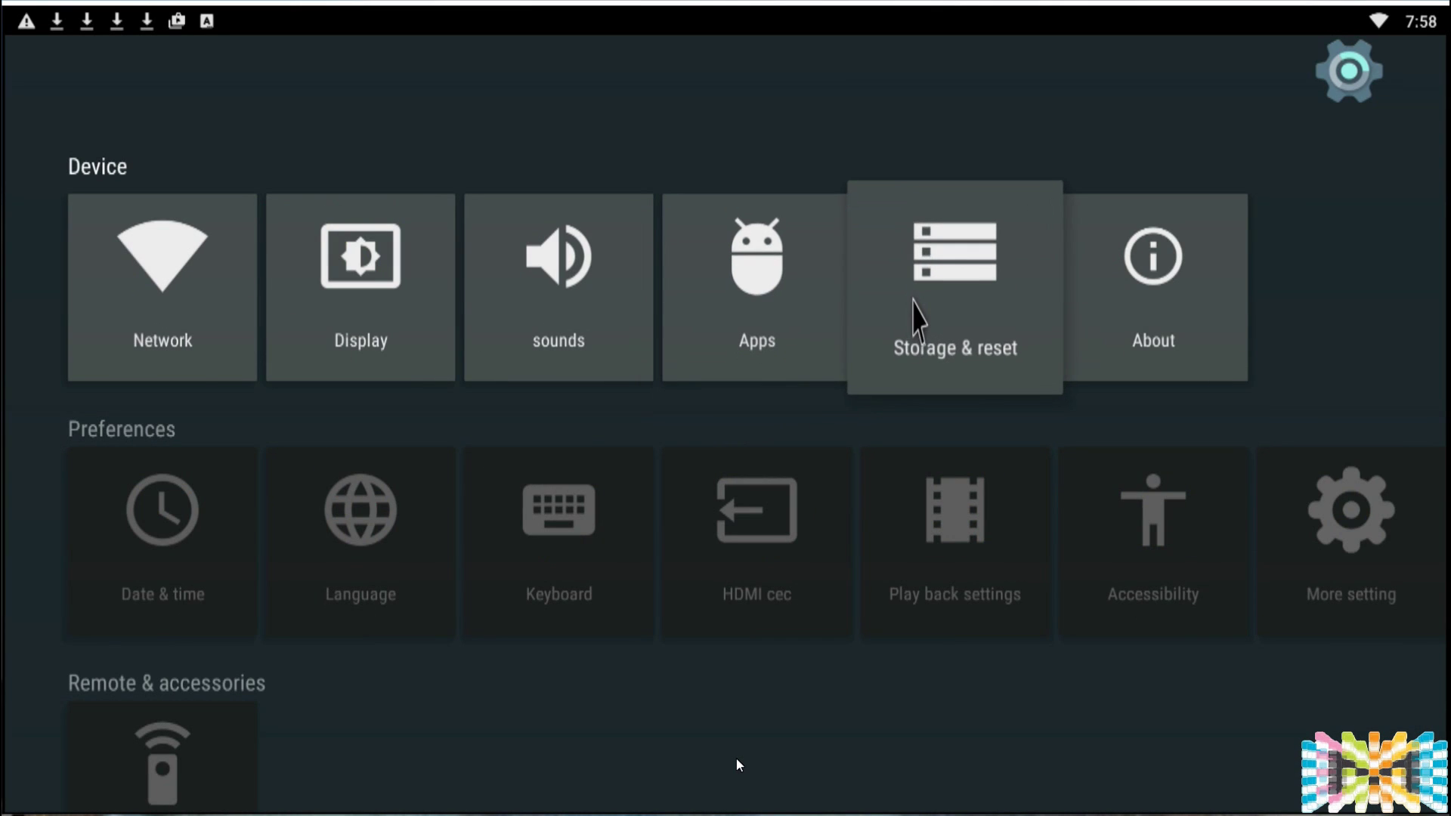
{"action": "left_click", "coordinate": [914, 319]}
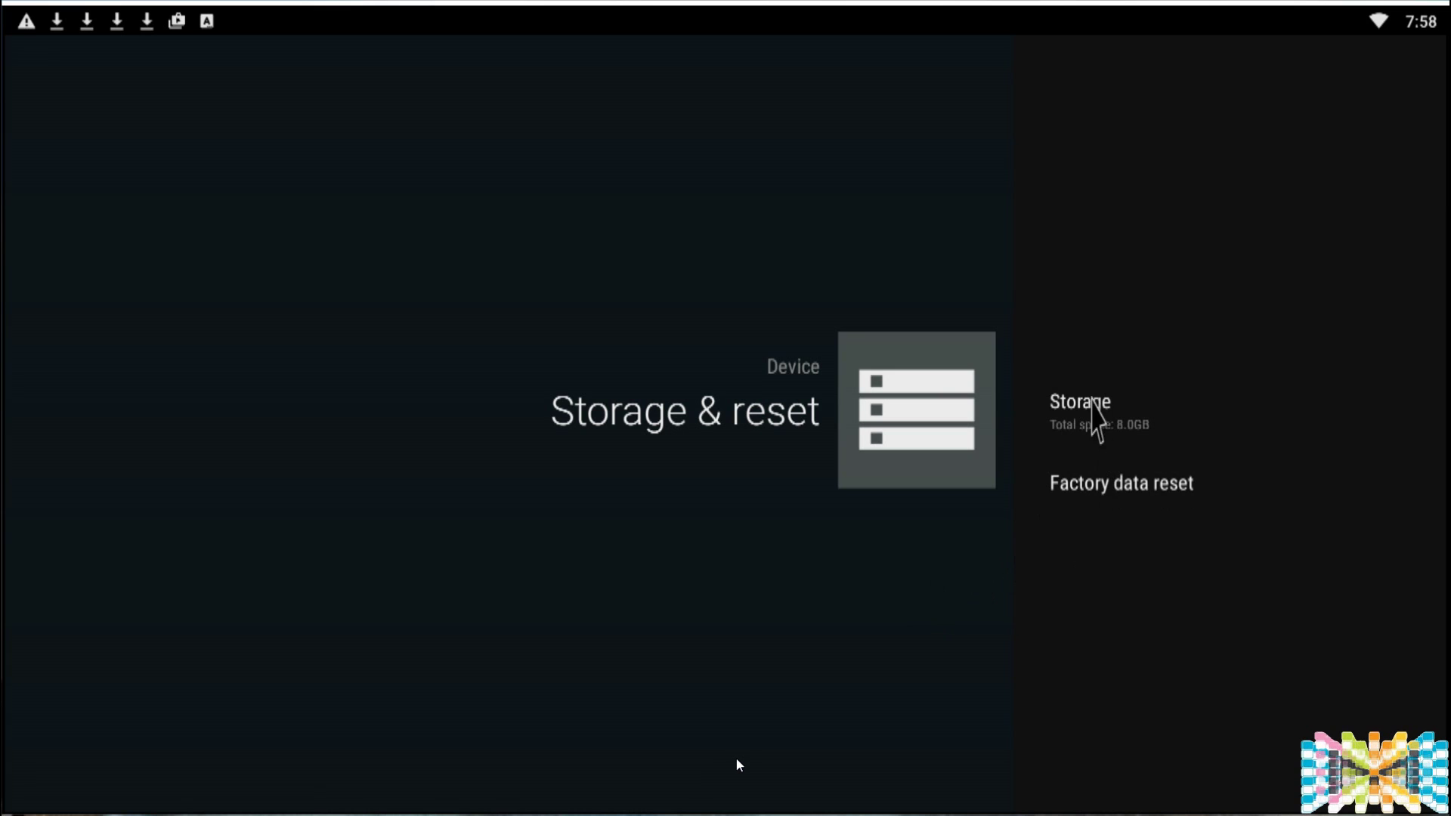
{"action": "left_click", "coordinate": [1164, 489]}
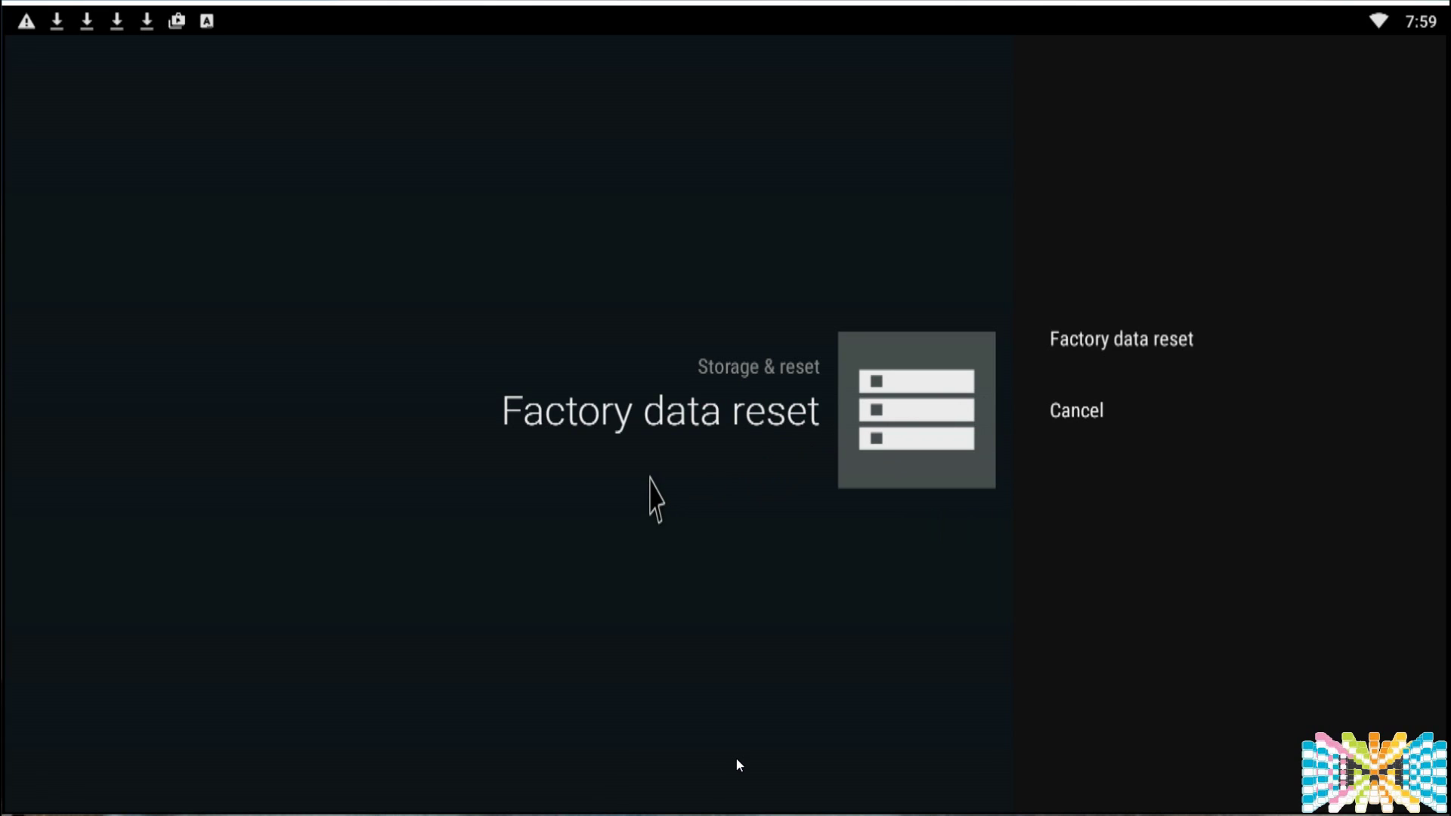
{"action": "key", "text": "Escape"}
{"action": "key", "text": "Escape"}
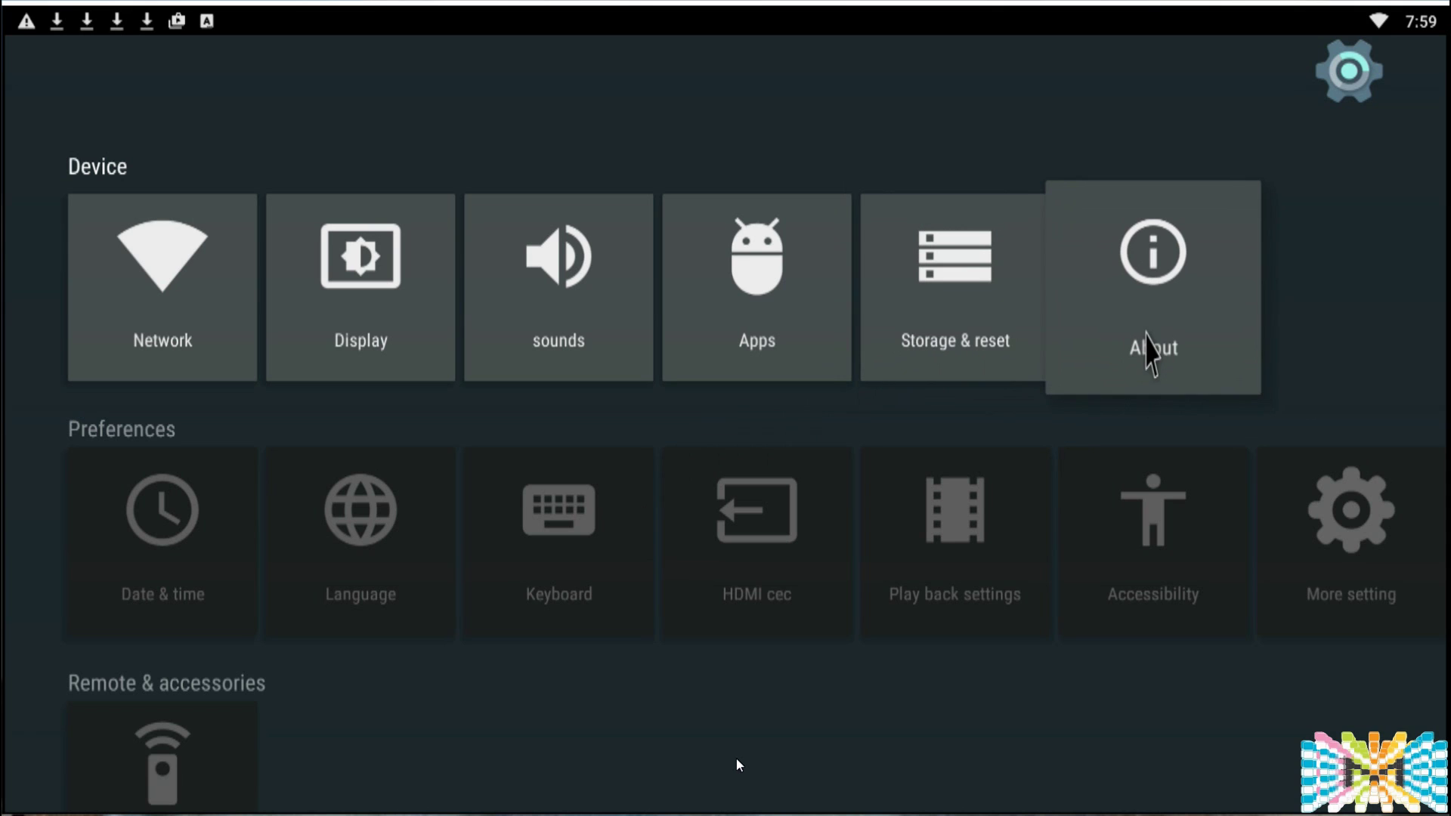
{"action": "left_click", "coordinate": [1227, 314]}
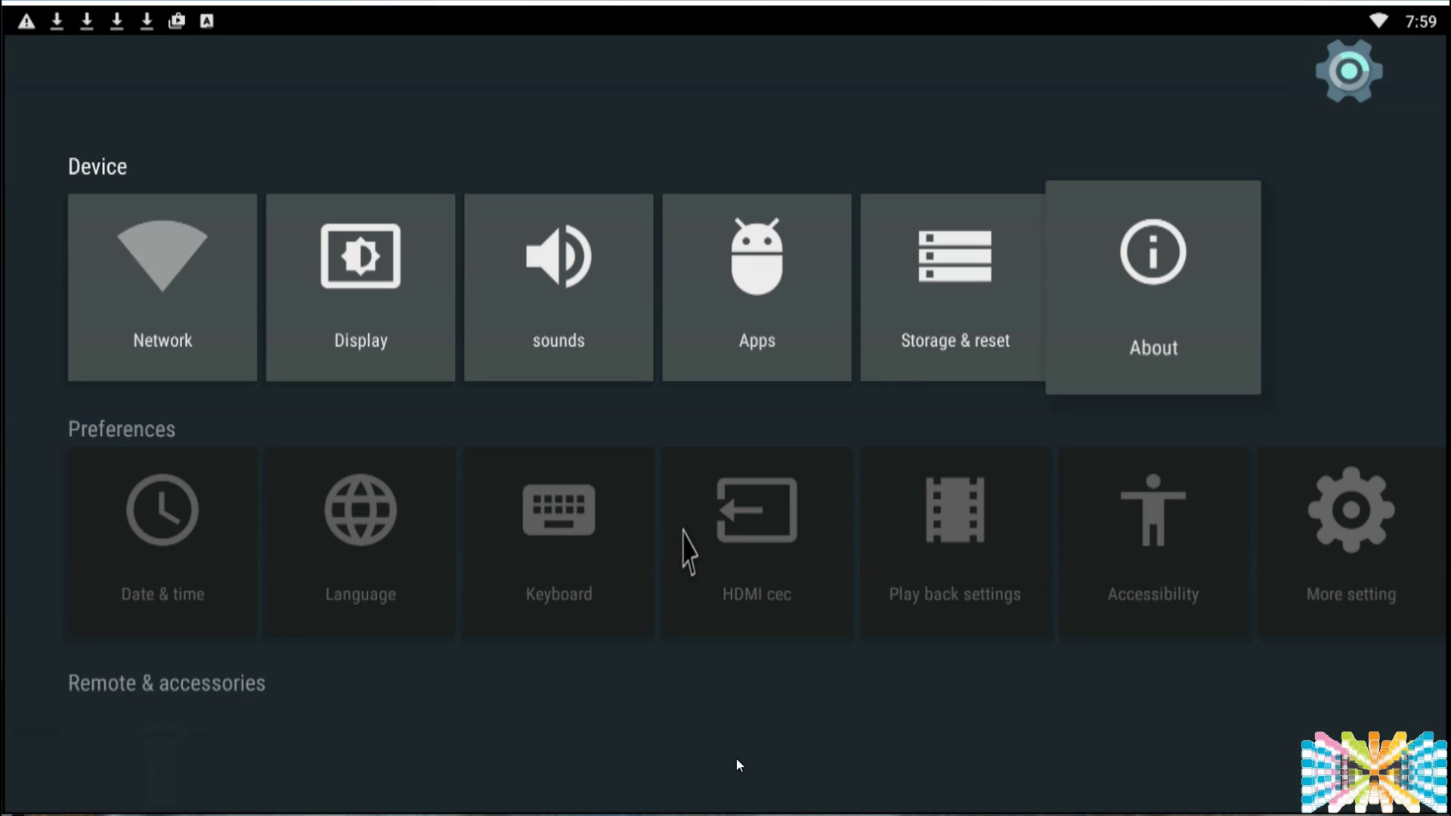
{"action": "right_click", "coordinate": [683, 529]}
Step: Open the Set time zone list under Date & time, showing Eastern Time (GMT-04:00) as current
{"action": "left_click", "coordinate": [198, 534]}
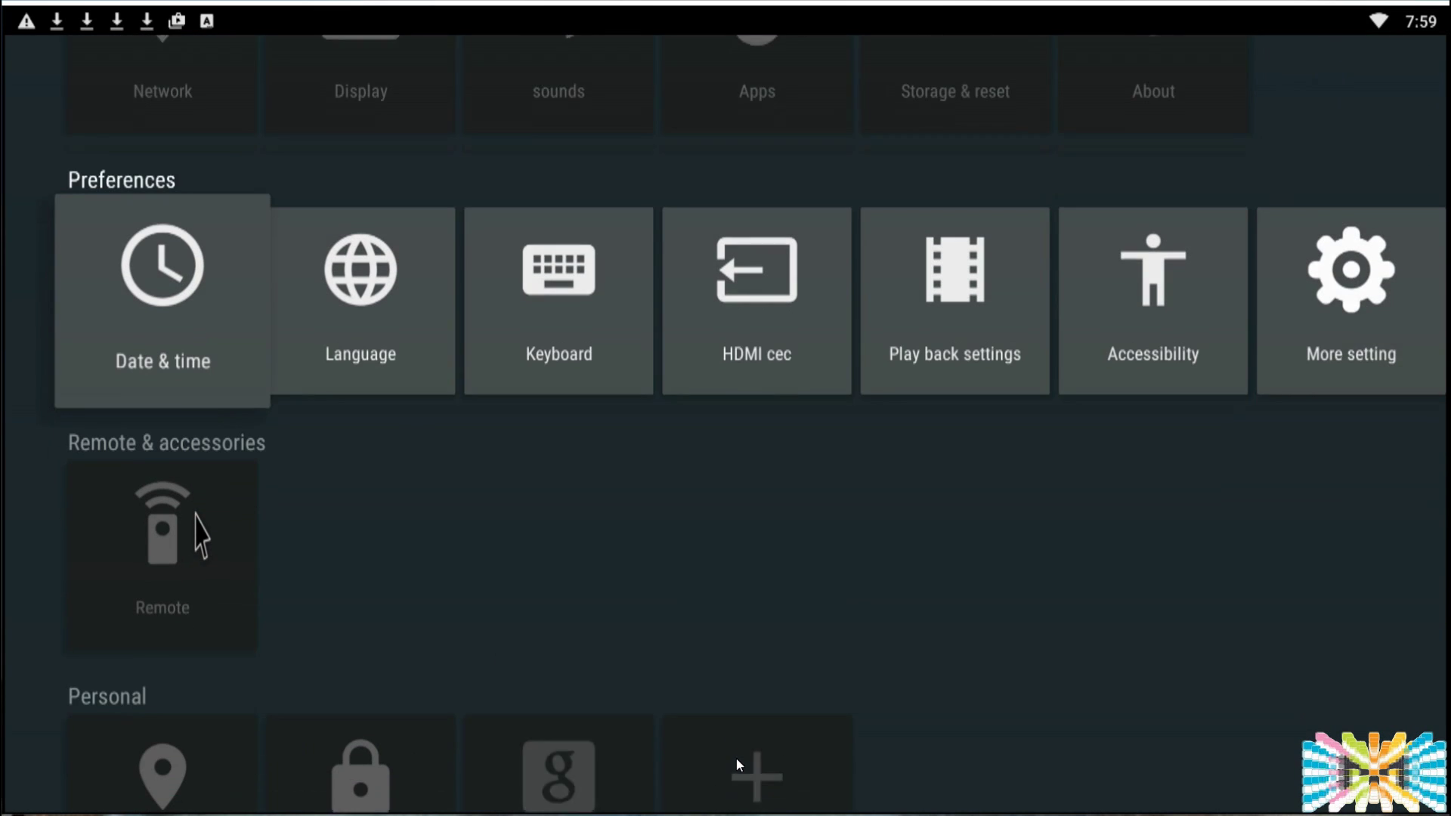
{"action": "left_click", "coordinate": [189, 399]}
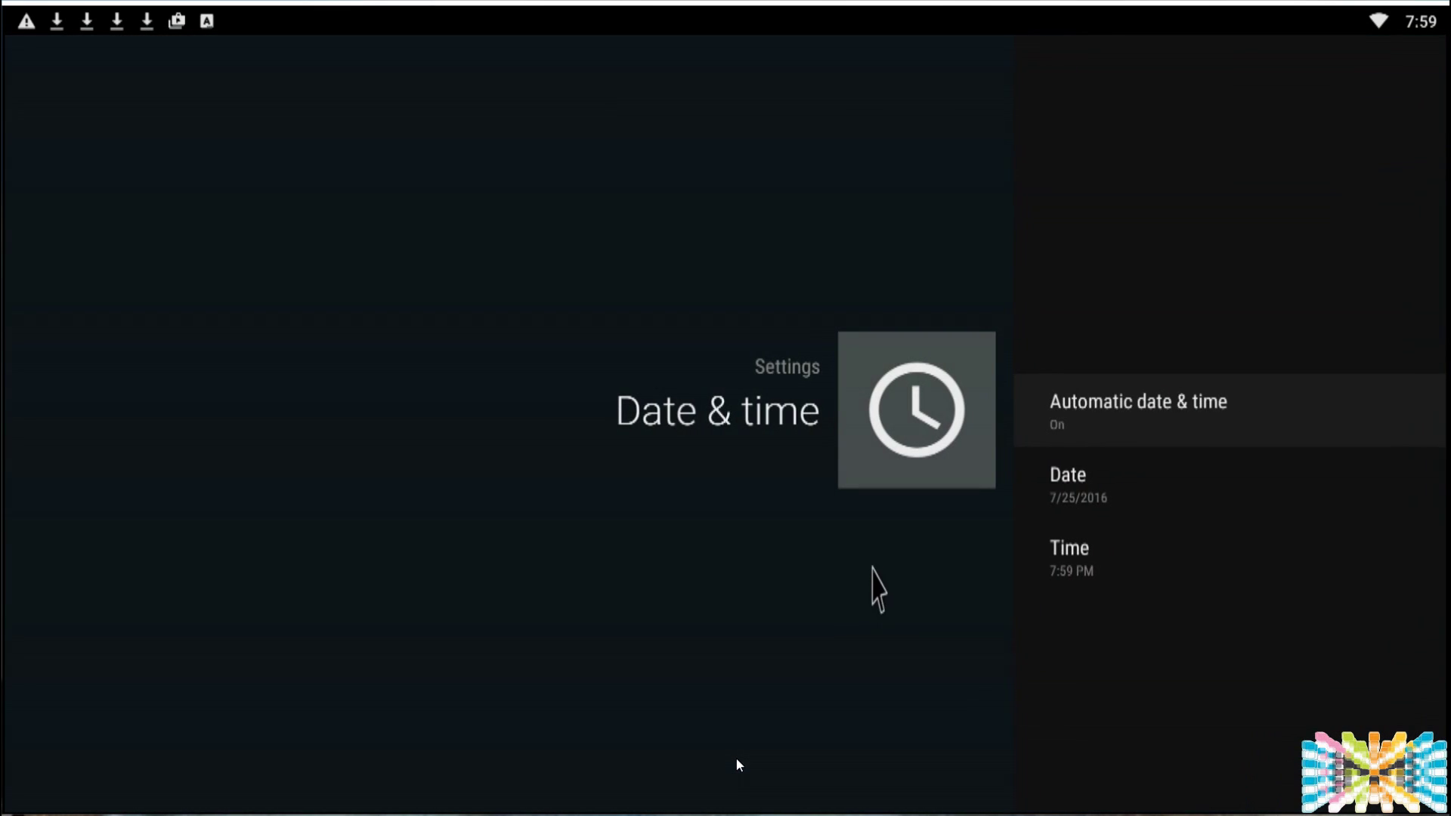
{"action": "left_click", "coordinate": [1090, 564]}
{"action": "left_click", "coordinate": [1114, 484]}
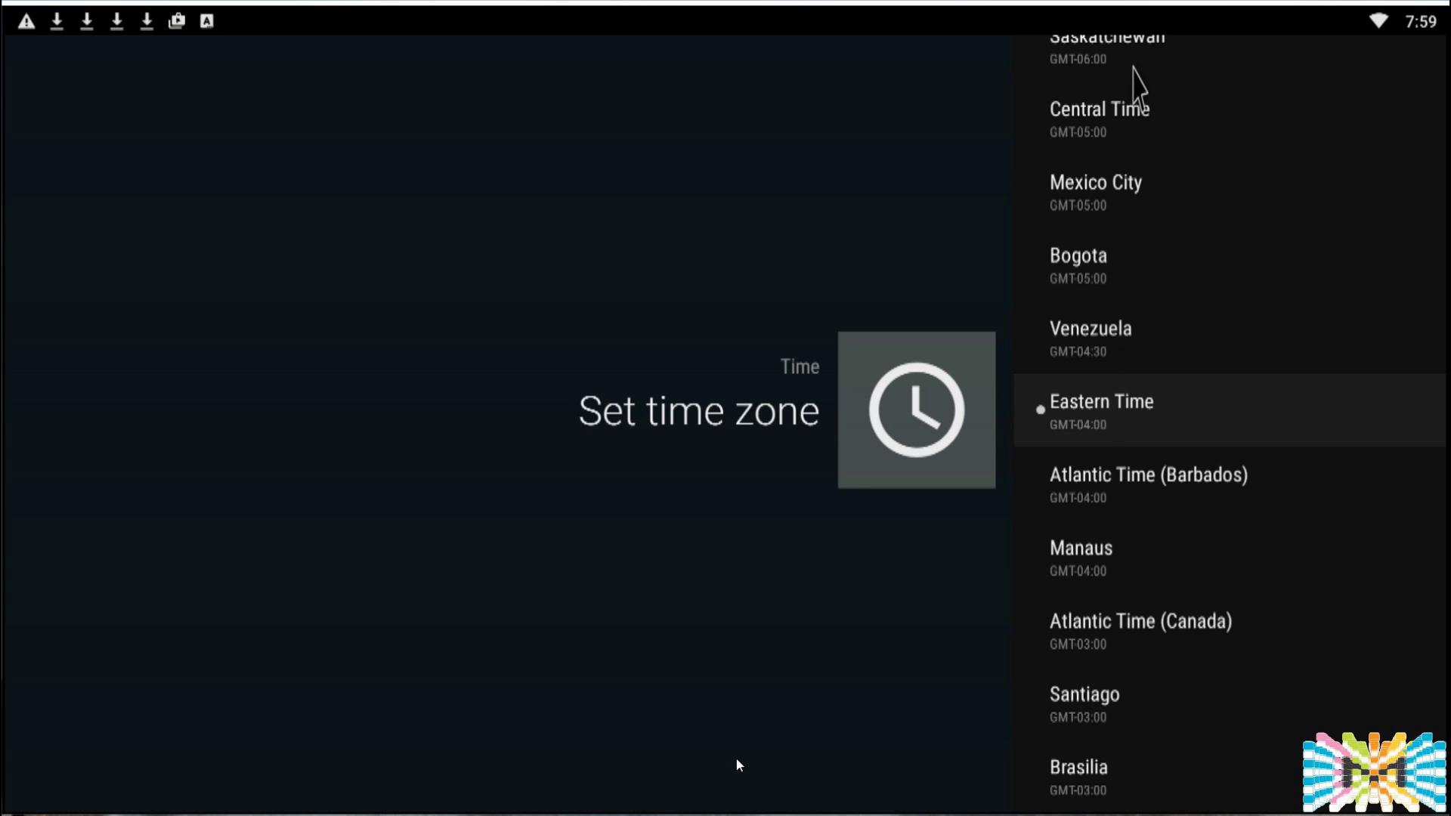